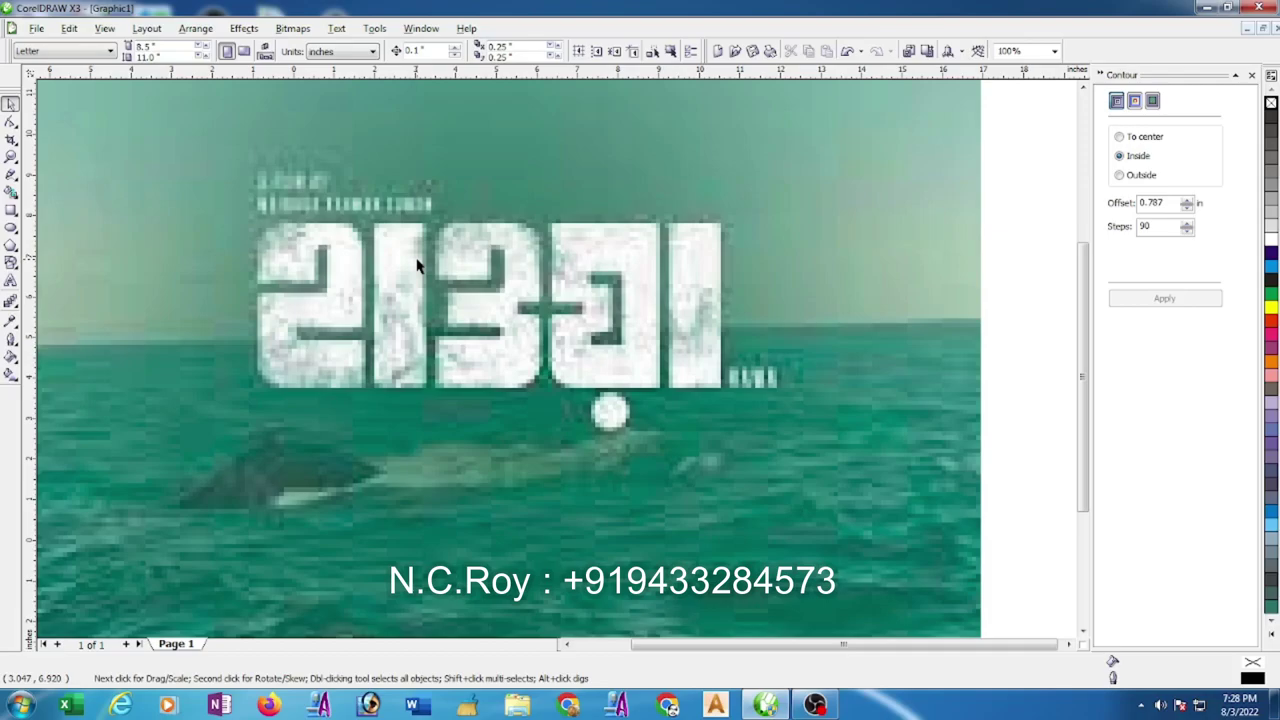
Draw a 1.341 × 4.073 in rectangle over the second character's stroke, copy it onto the rightmost stroke, and select both.
{"action": "left_click", "coordinate": [11, 210]}
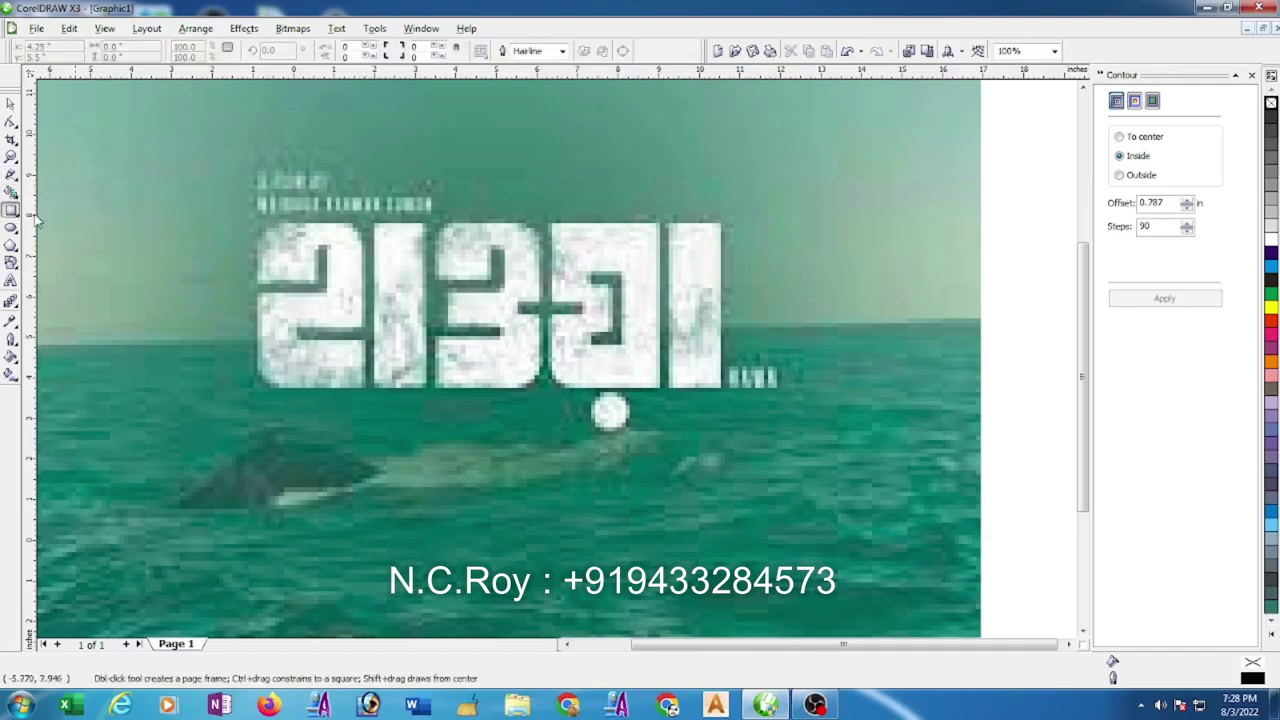
{"action": "left_click_drag", "start_coordinate": [383, 228], "coordinate": [433, 394]}
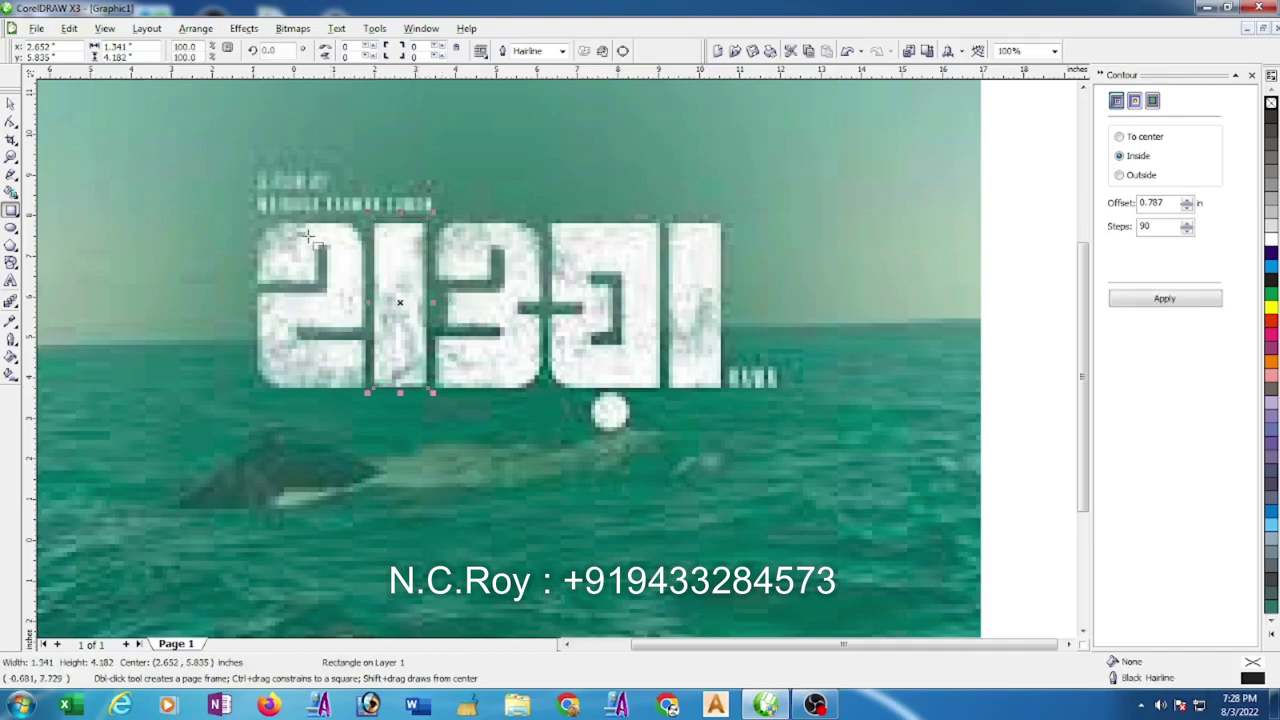
{"action": "left_click", "coordinate": [10, 103]}
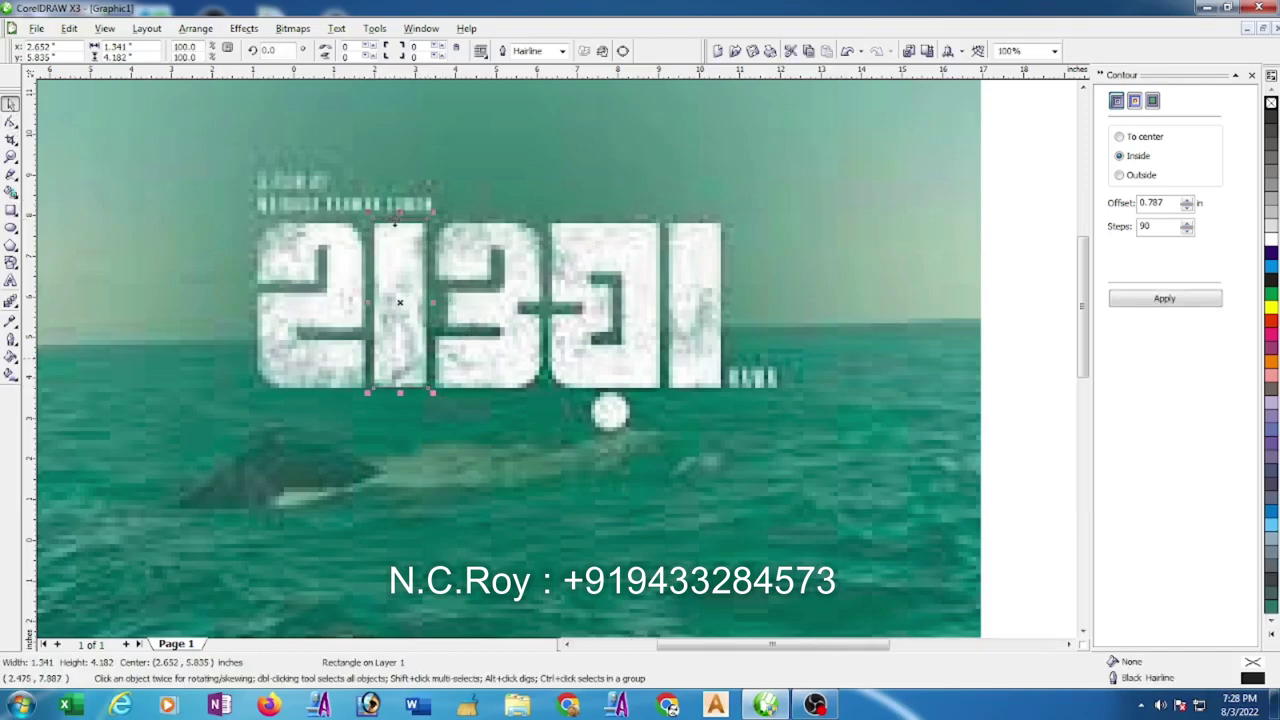
{"action": "scroll", "coordinate": [572, 366], "scroll_direction": "up", "scroll_amount": 1}
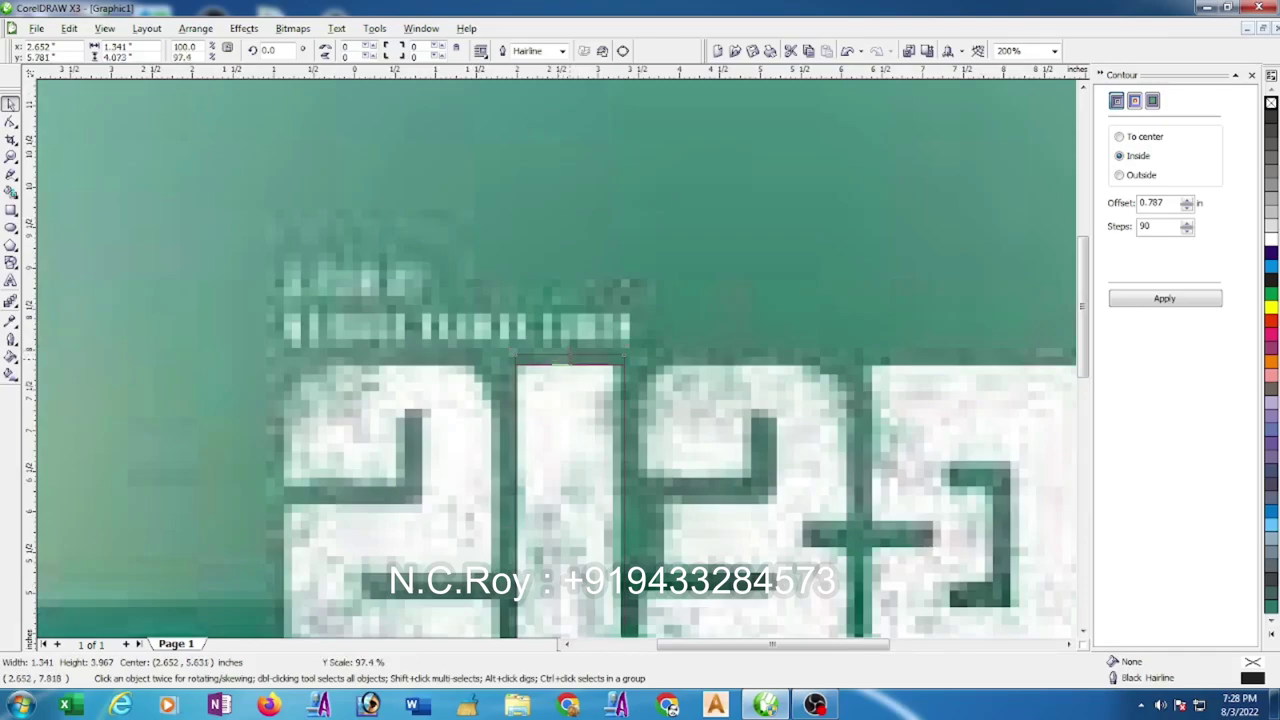
{"action": "scroll", "coordinate": [560, 390], "scroll_direction": "down", "scroll_amount": 2}
{"action": "scroll", "coordinate": [552, 390], "scroll_direction": "up", "scroll_amount": 1}
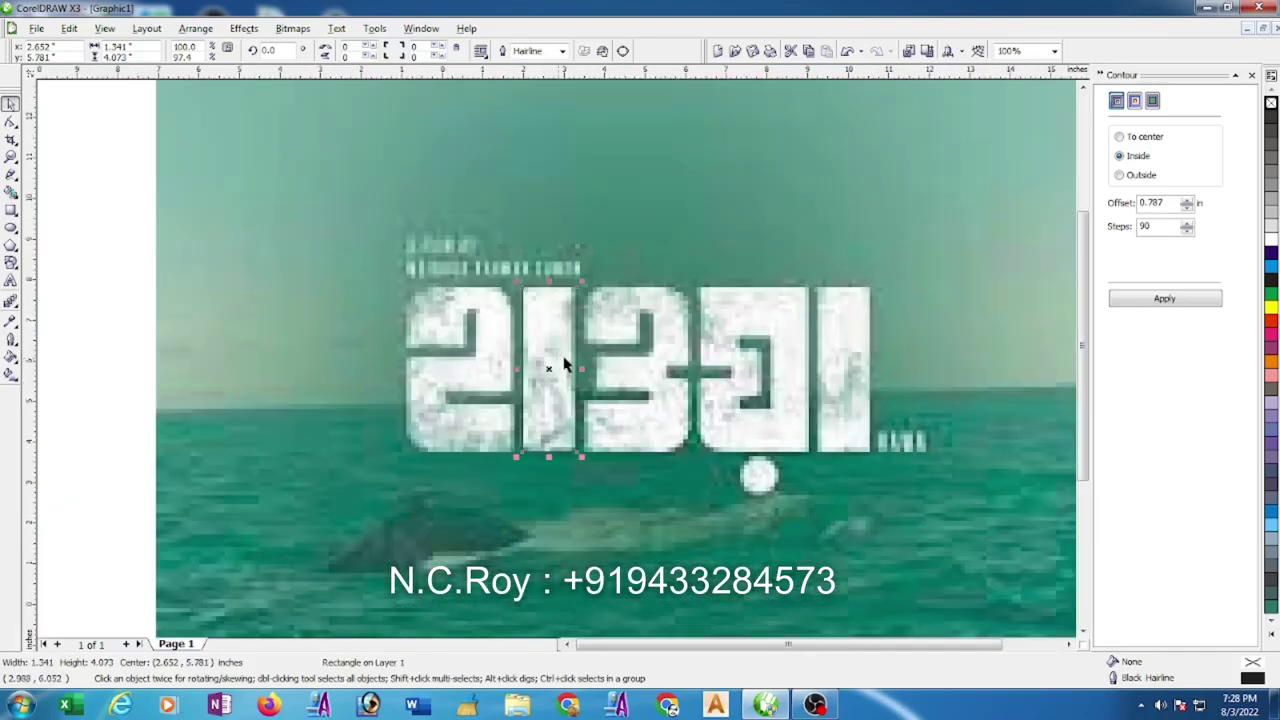
{"action": "left_click_drag", "start_coordinate": [548, 366], "coordinate": [843, 384]}
{"action": "mouse_move", "coordinate": [113, 214]}
{"action": "left_mouse_down"}
{"action": "mouse_move", "coordinate": [218, 303]}
{"action": "mouse_move", "coordinate": [888, 476]}
{"action": "left_mouse_up"}
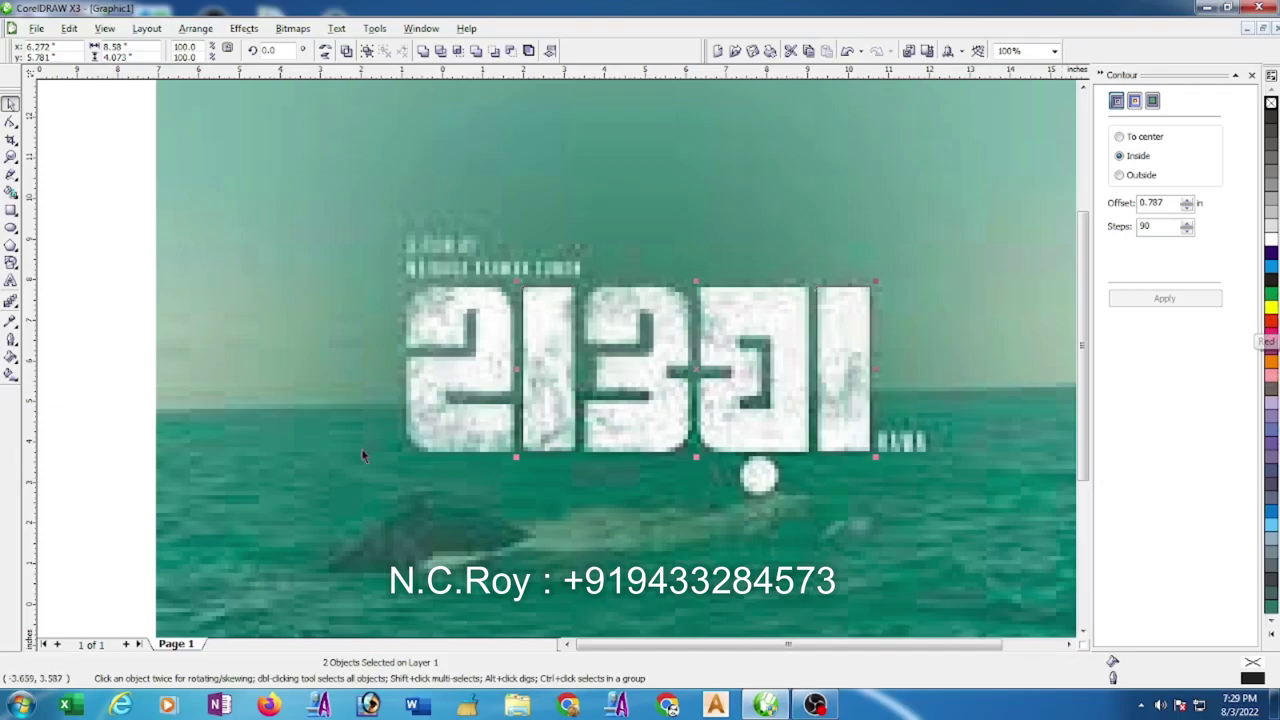
Apply a thick outline width and a red outline colour to both rectangles.
{"action": "left_click", "coordinate": [13, 342]}
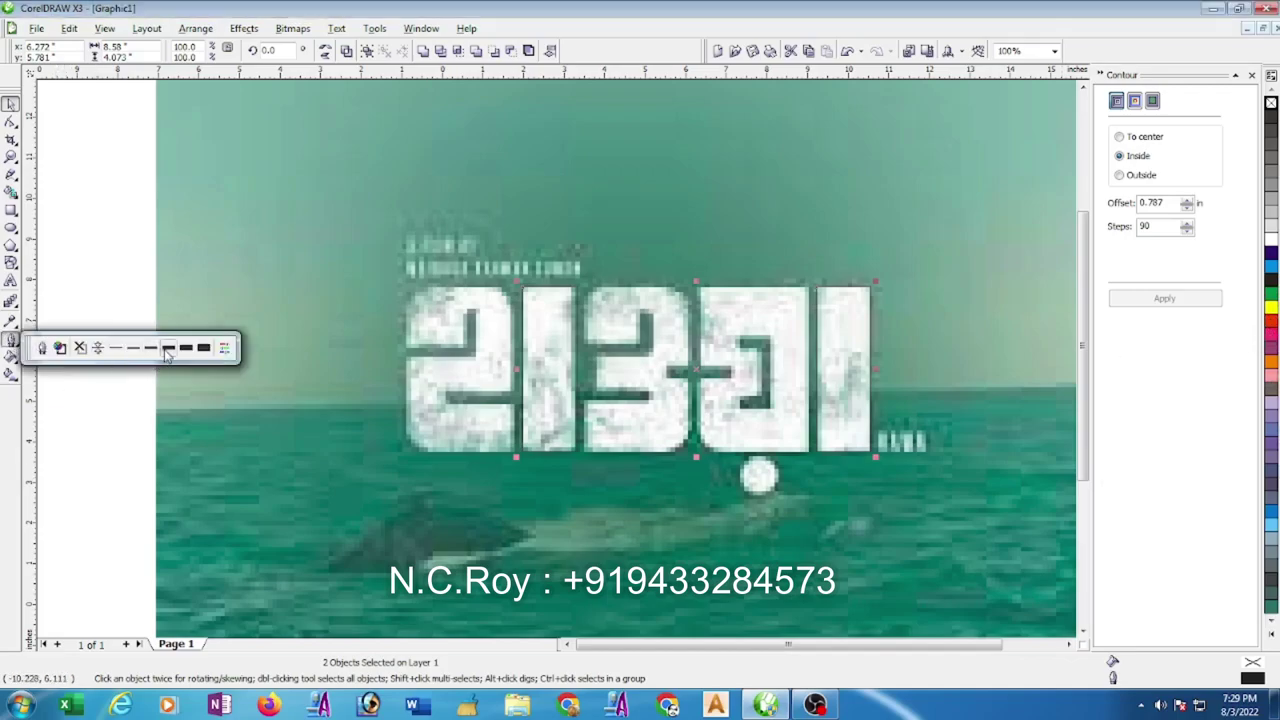
{"action": "left_click", "coordinate": [167, 349]}
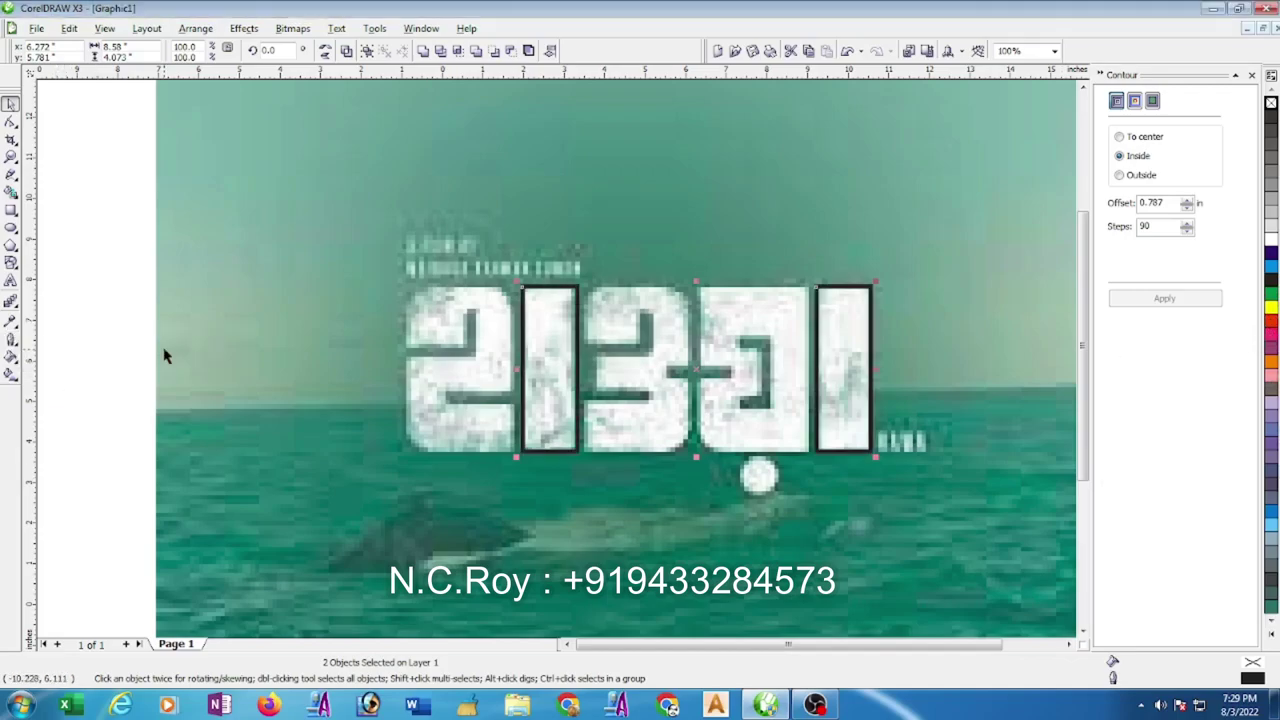
{"action": "right_click", "coordinate": [1271, 322]}
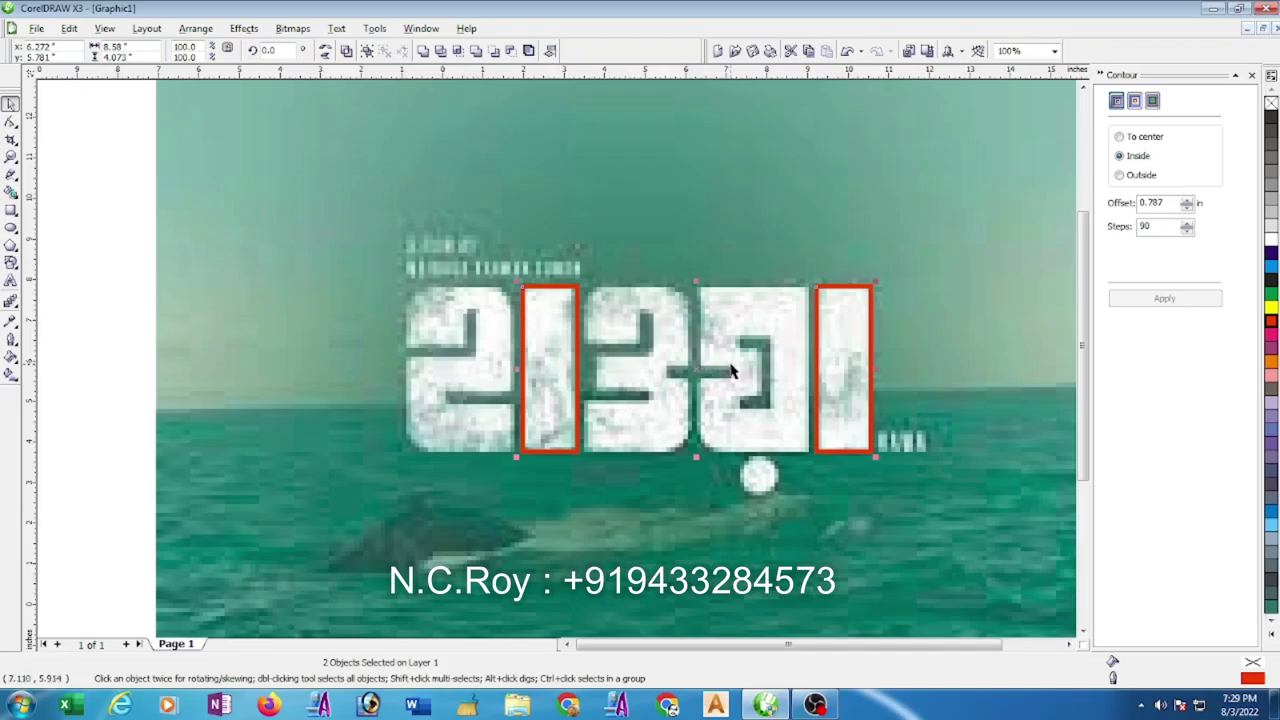
{"action": "left_click", "coordinate": [11, 210]}
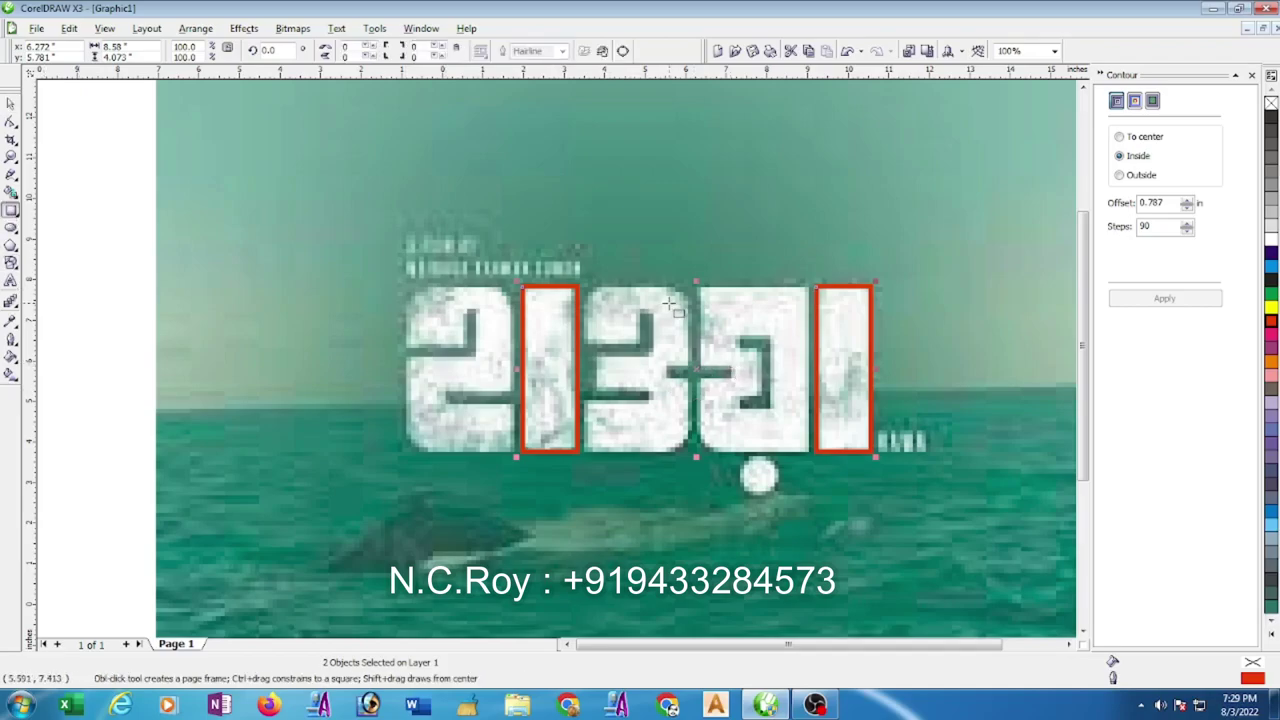
{"action": "left_click", "coordinate": [11, 104]}
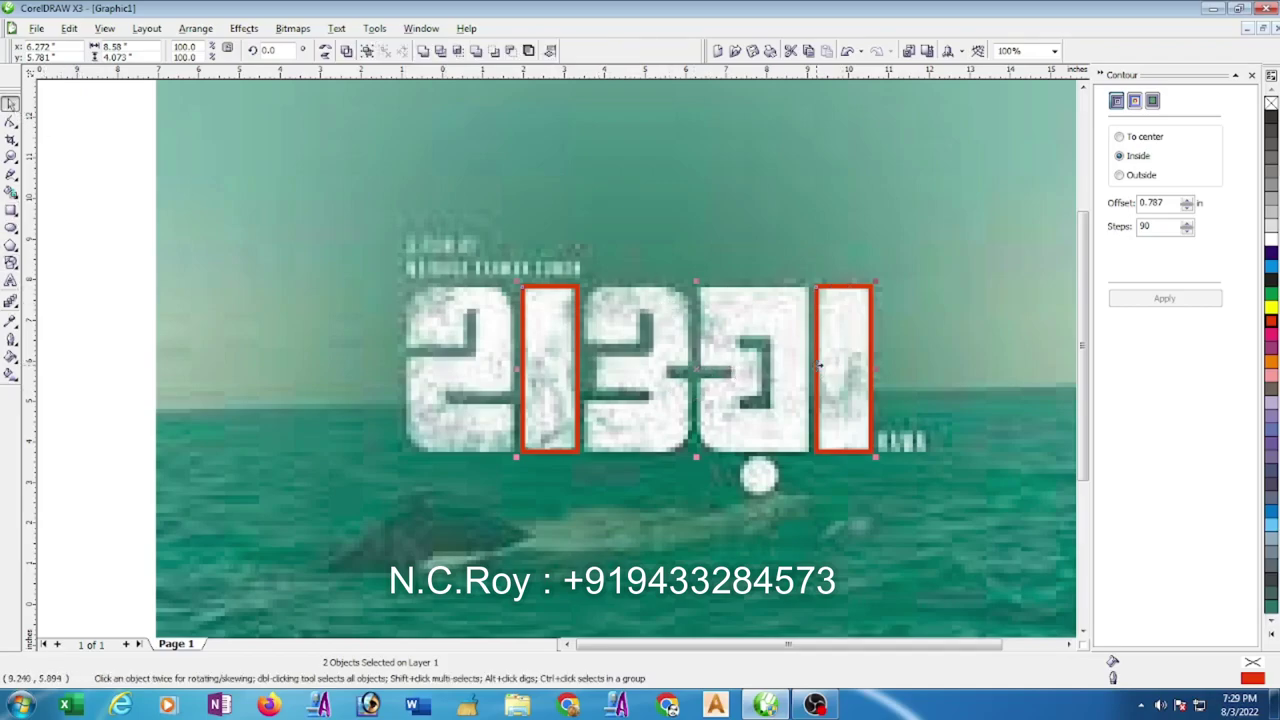
{"action": "left_click", "coordinate": [895, 397]}
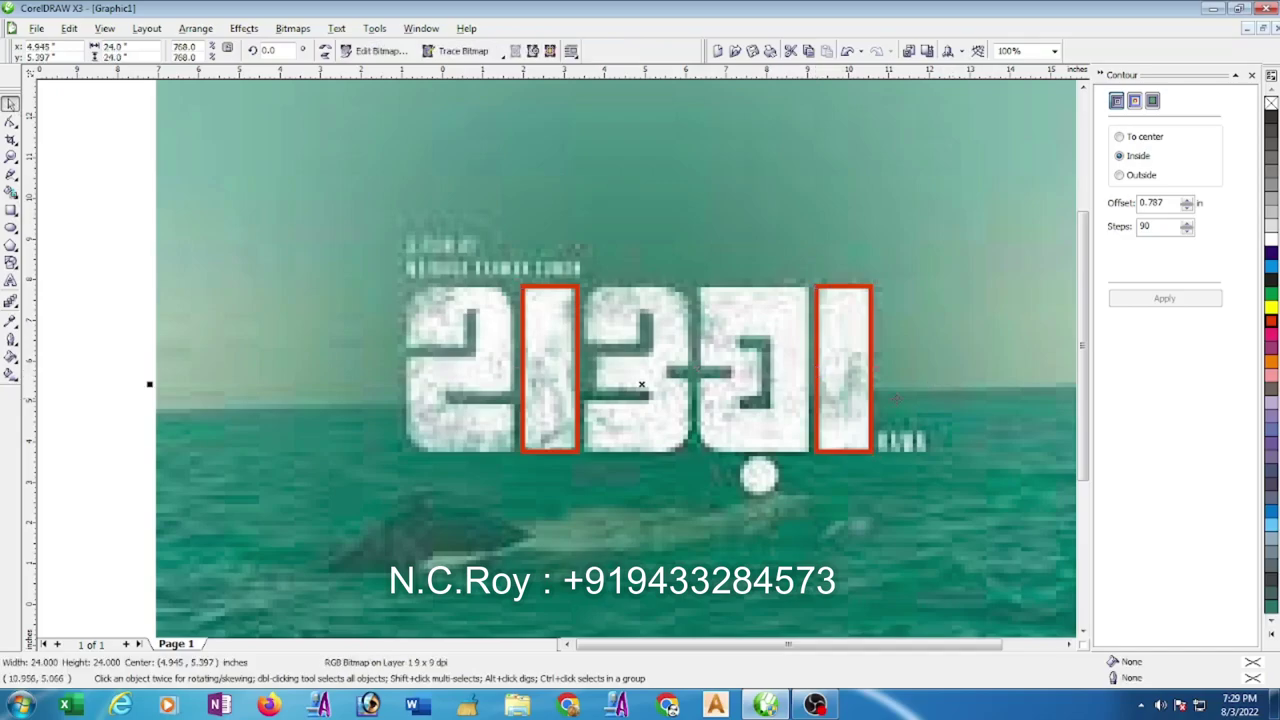
Copy the red rectangle over the third character and round its bottom-left corner.
{"action": "left_click", "coordinate": [870, 398]}
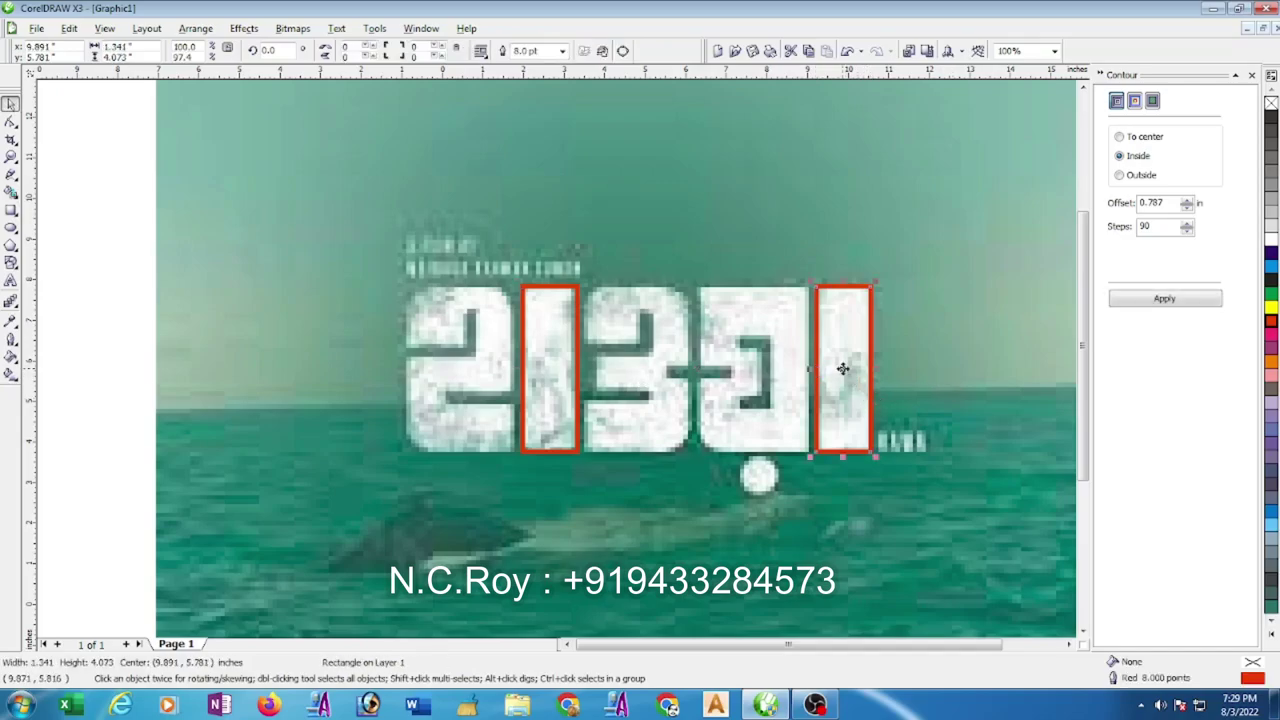
{"action": "mouse_move", "coordinate": [860, 370]}
{"action": "left_mouse_down"}
{"action": "mouse_move", "coordinate": [729, 371]}
{"action": "mouse_move", "coordinate": [806, 368]}
{"action": "left_mouse_up"}
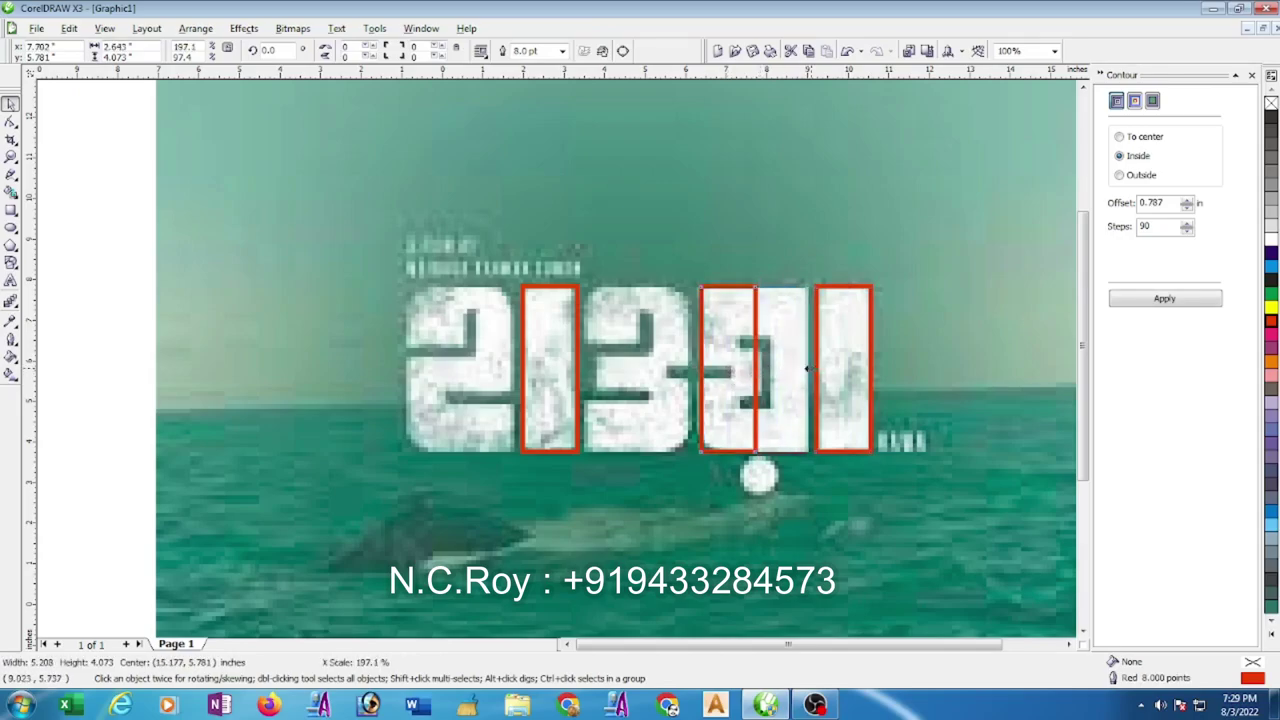
{"action": "left_click", "coordinate": [10, 121]}
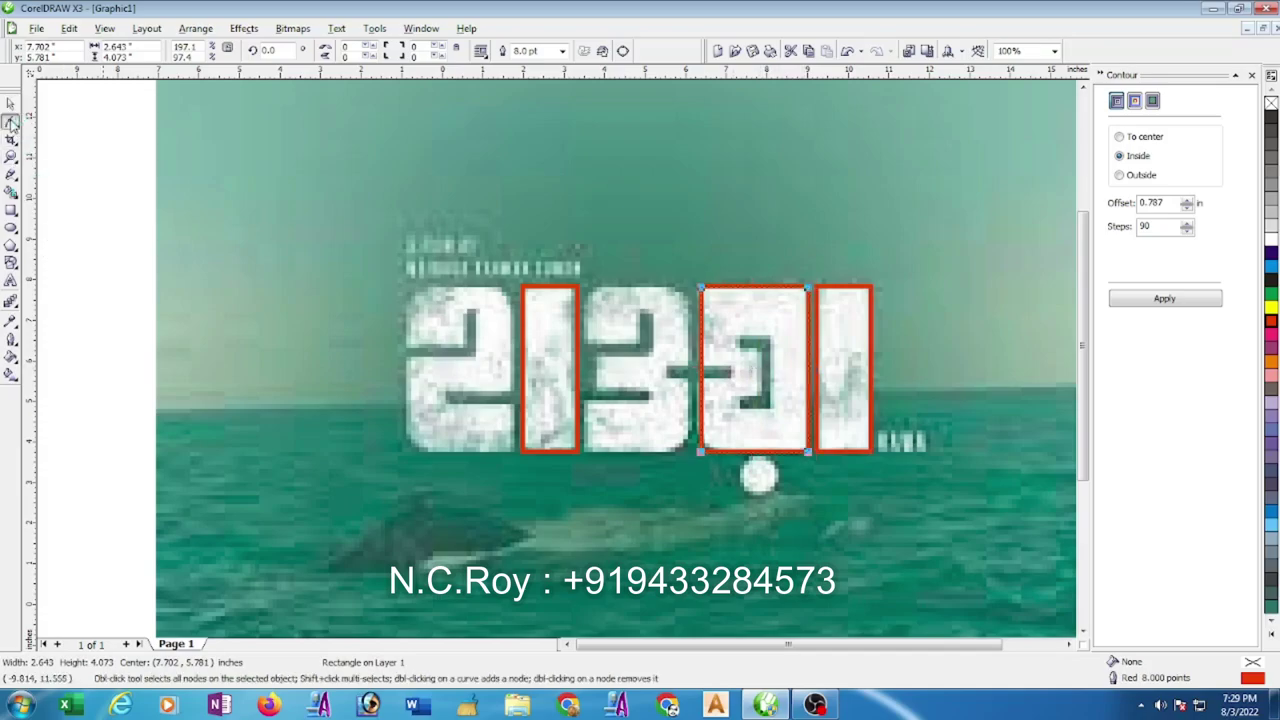
{"action": "left_click_drag", "start_coordinate": [701, 451], "coordinate": [731, 450]}
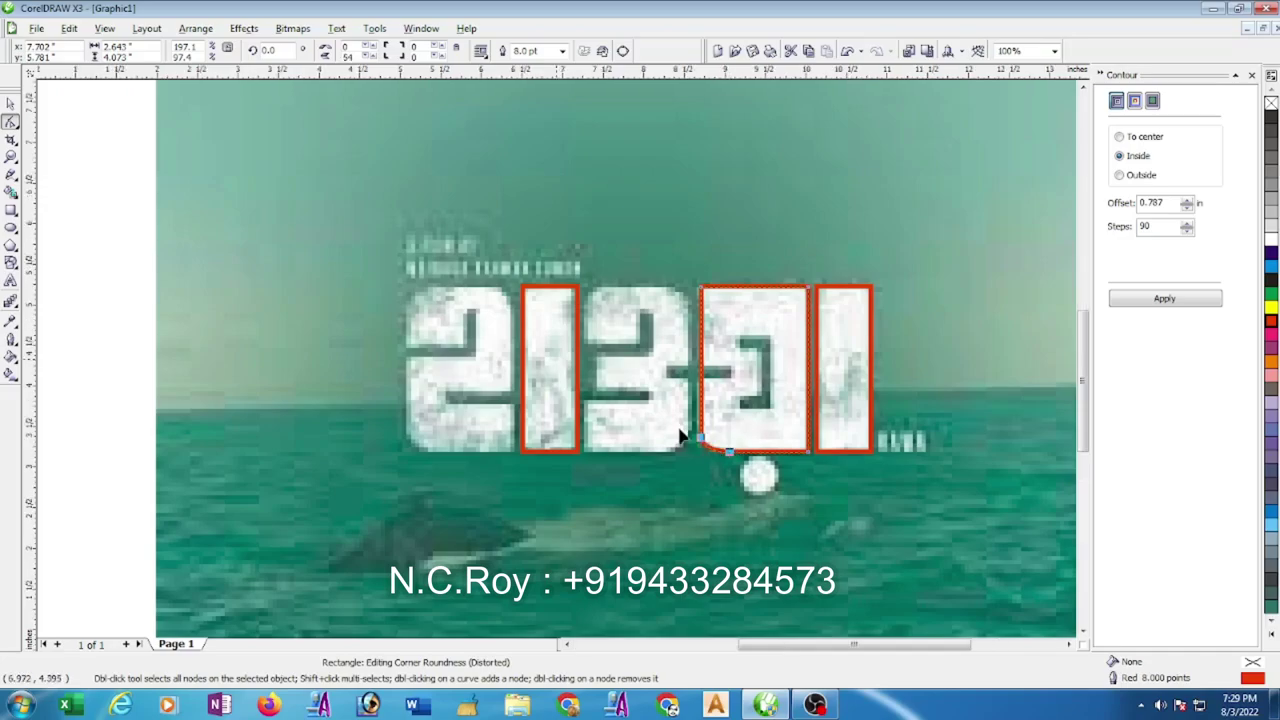
{"action": "scroll", "coordinate": [690, 435], "scroll_direction": "up", "scroll_amount": 2}
{"action": "scroll", "coordinate": [704, 424], "scroll_direction": "down", "scroll_amount": 4}
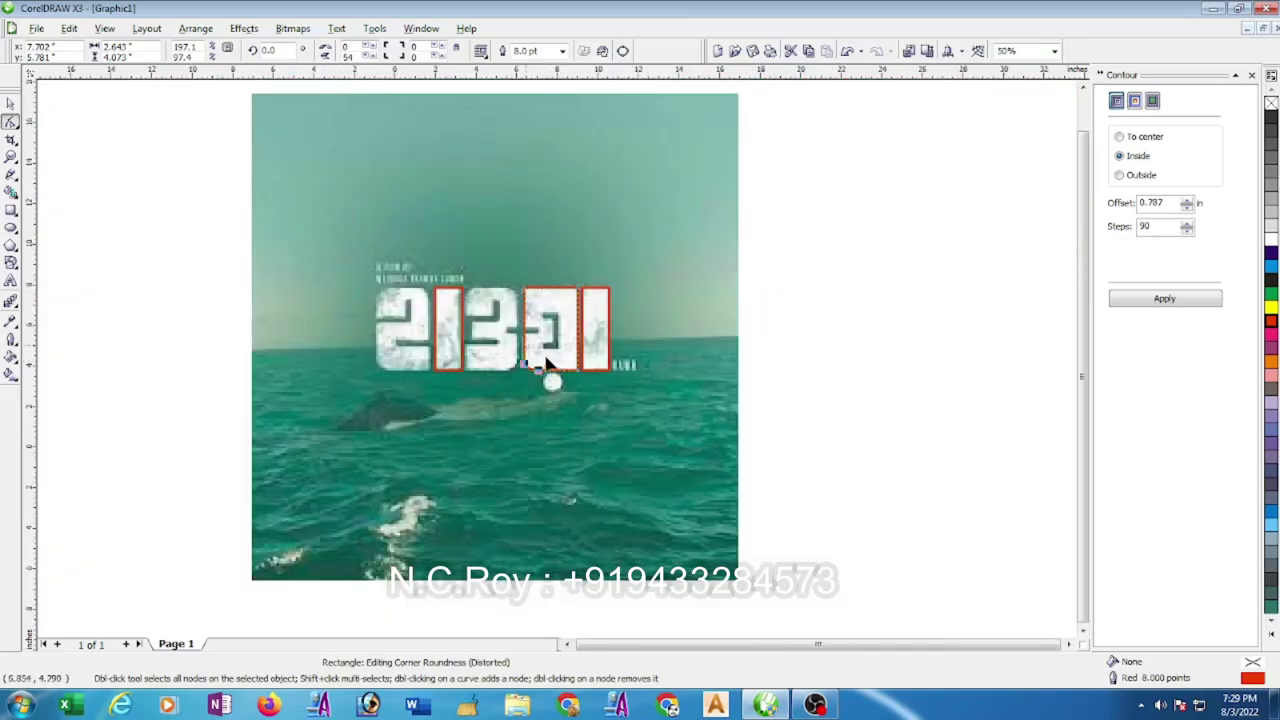
{"action": "scroll", "coordinate": [545, 362], "scroll_direction": "up", "scroll_amount": 2}
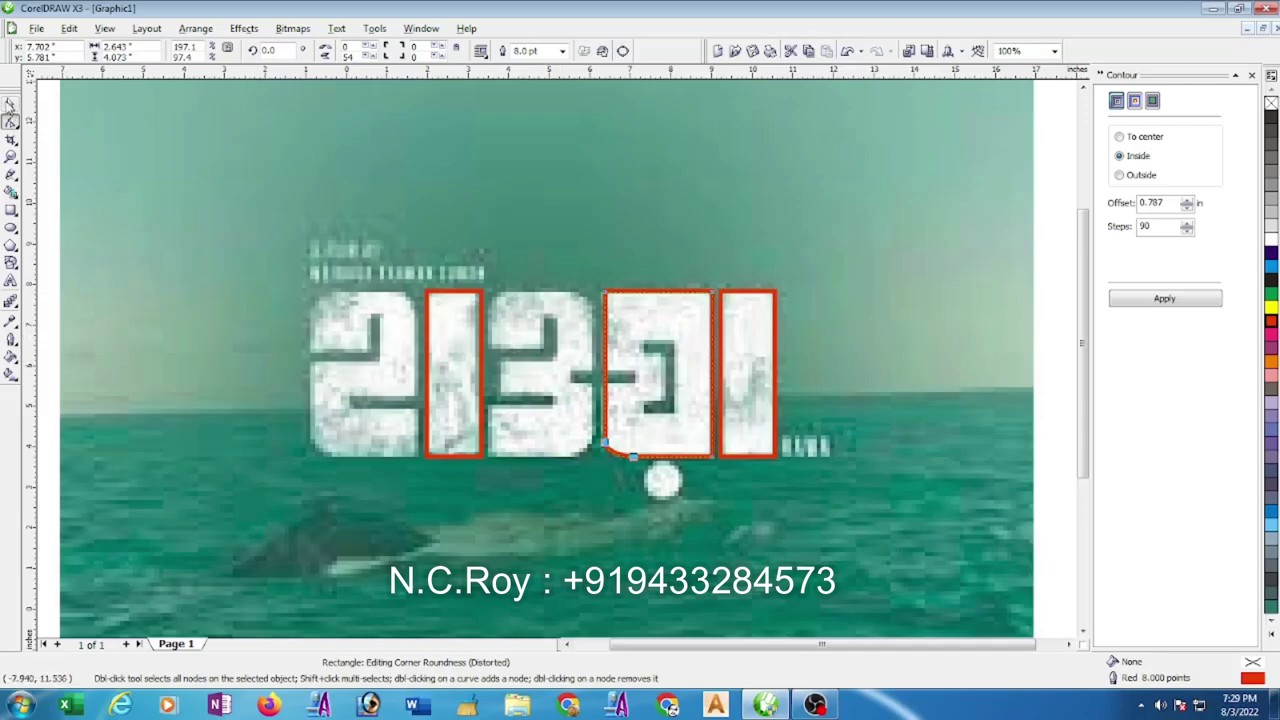
{"action": "left_click", "coordinate": [10, 104]}
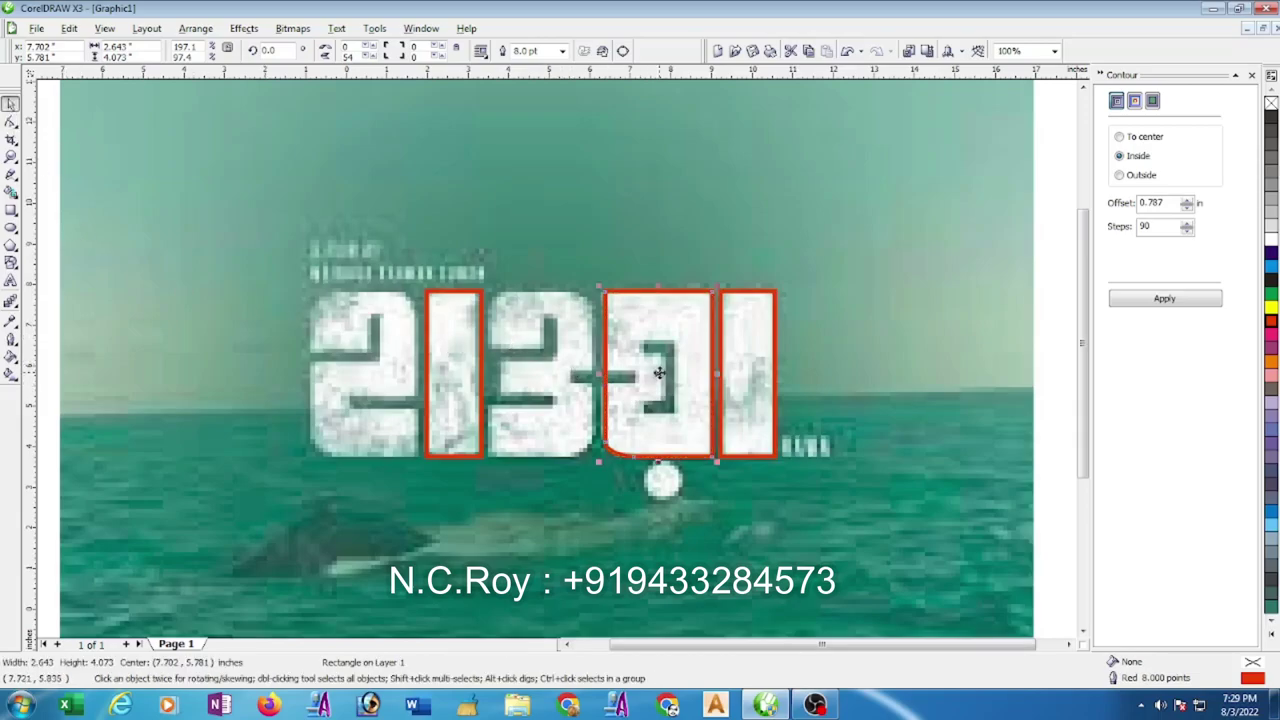
Place another copy over the middle character and round its bottom corners.
{"action": "left_click_drag", "start_coordinate": [659, 373], "coordinate": [543, 384]}
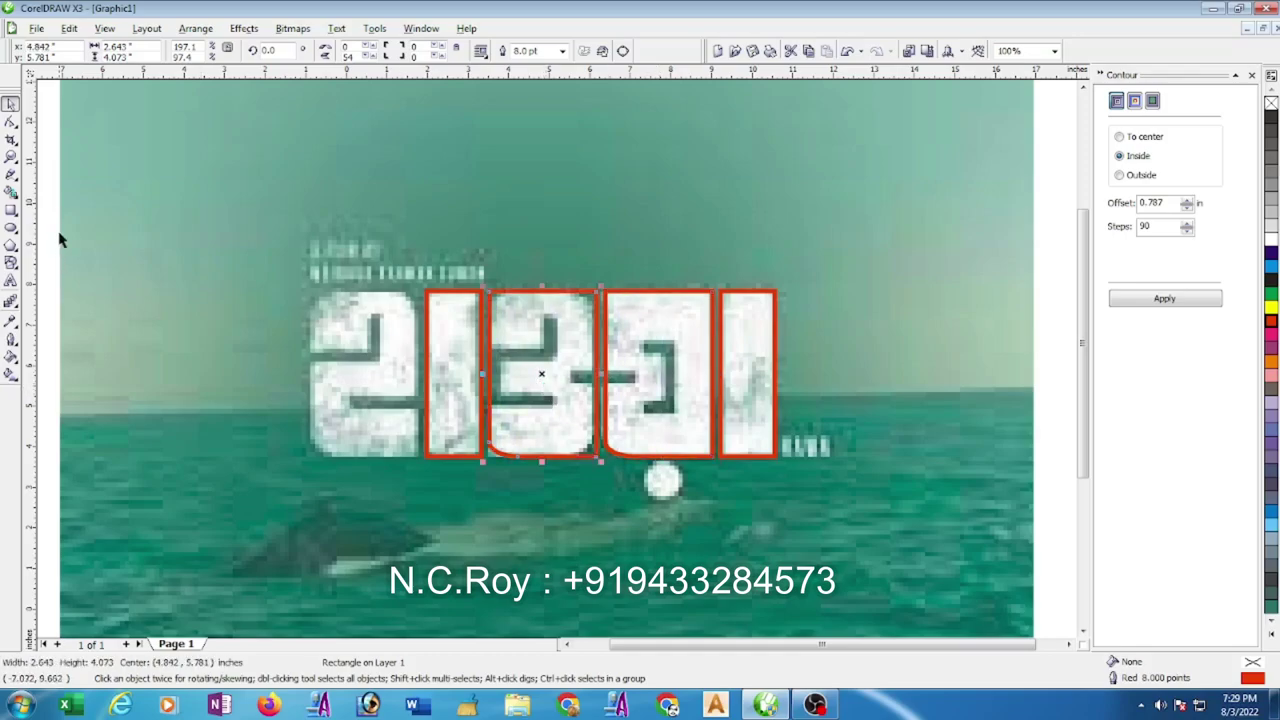
{"action": "left_click", "coordinate": [10, 121]}
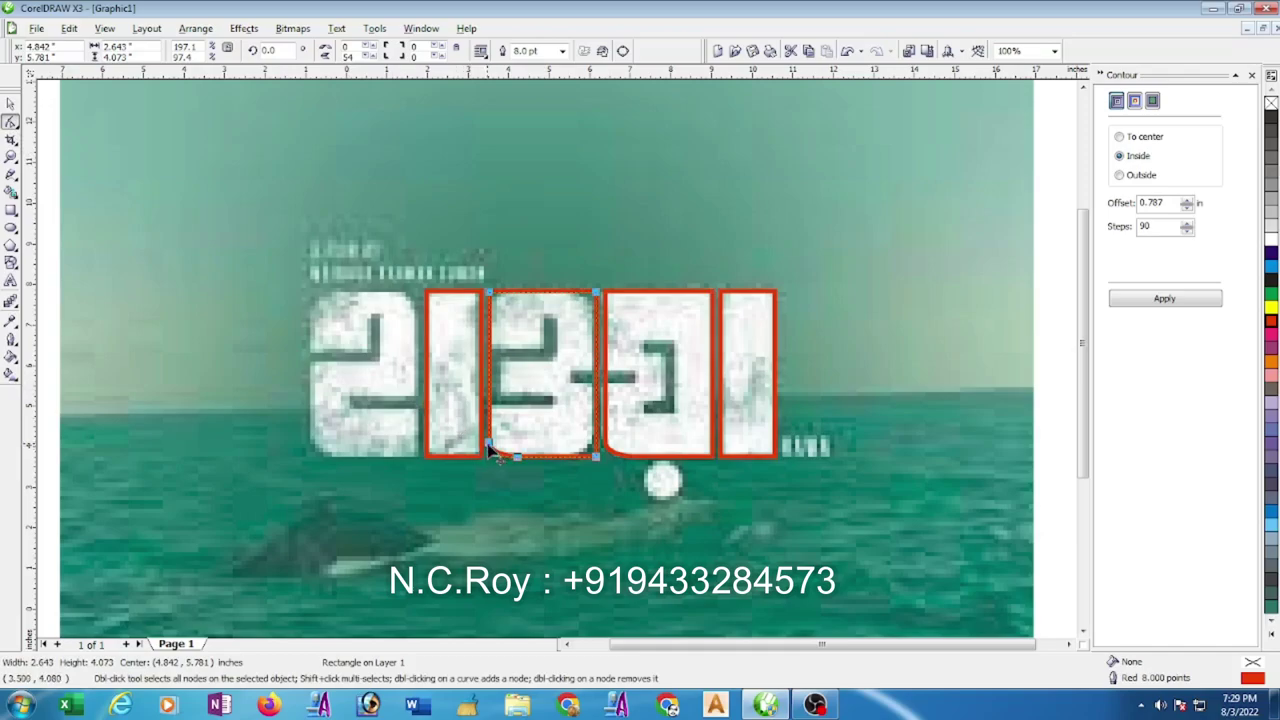
{"action": "left_click_drag", "start_coordinate": [489, 449], "coordinate": [490, 452]}
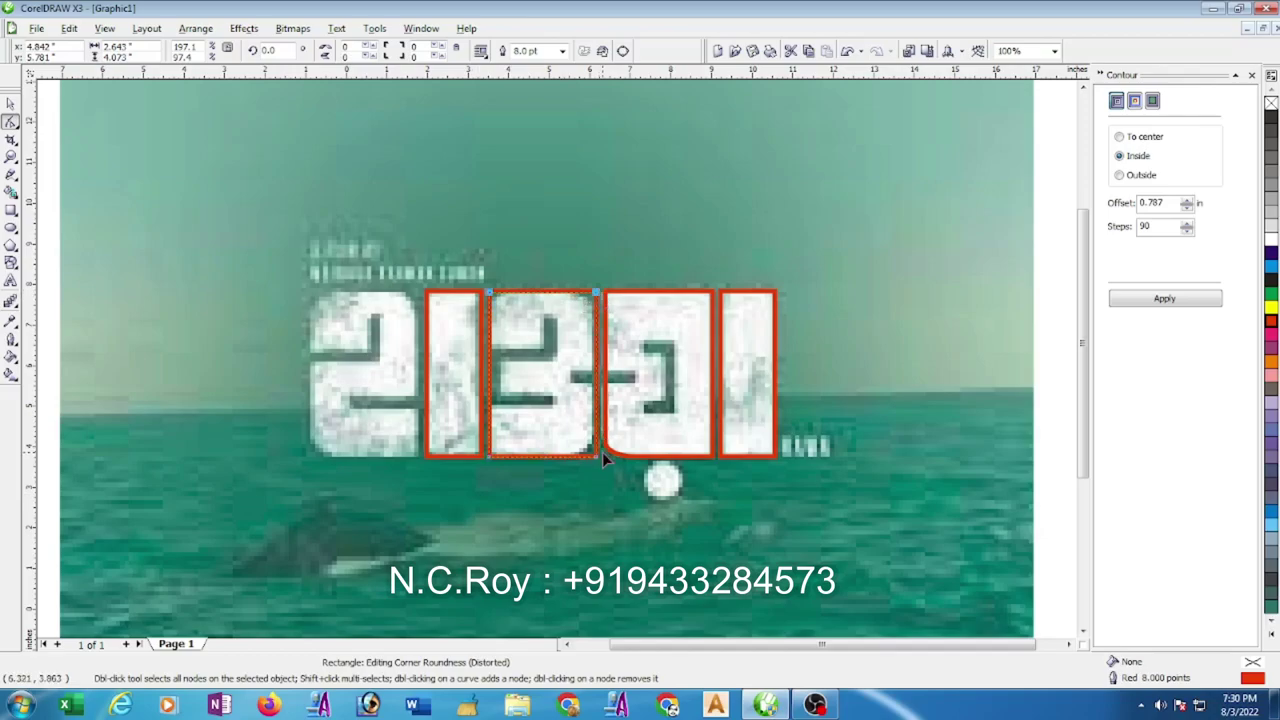
{"action": "left_click_drag", "start_coordinate": [597, 455], "coordinate": [572, 446]}
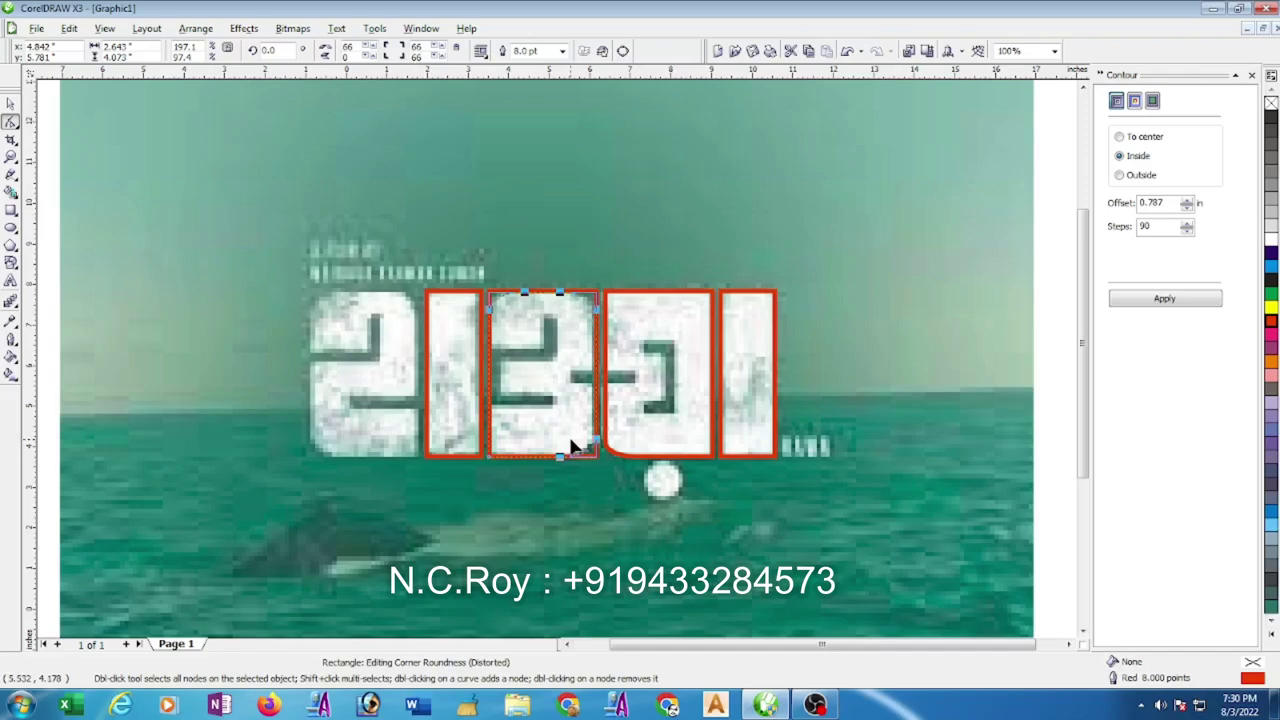
{"action": "left_click", "coordinate": [563, 235]}
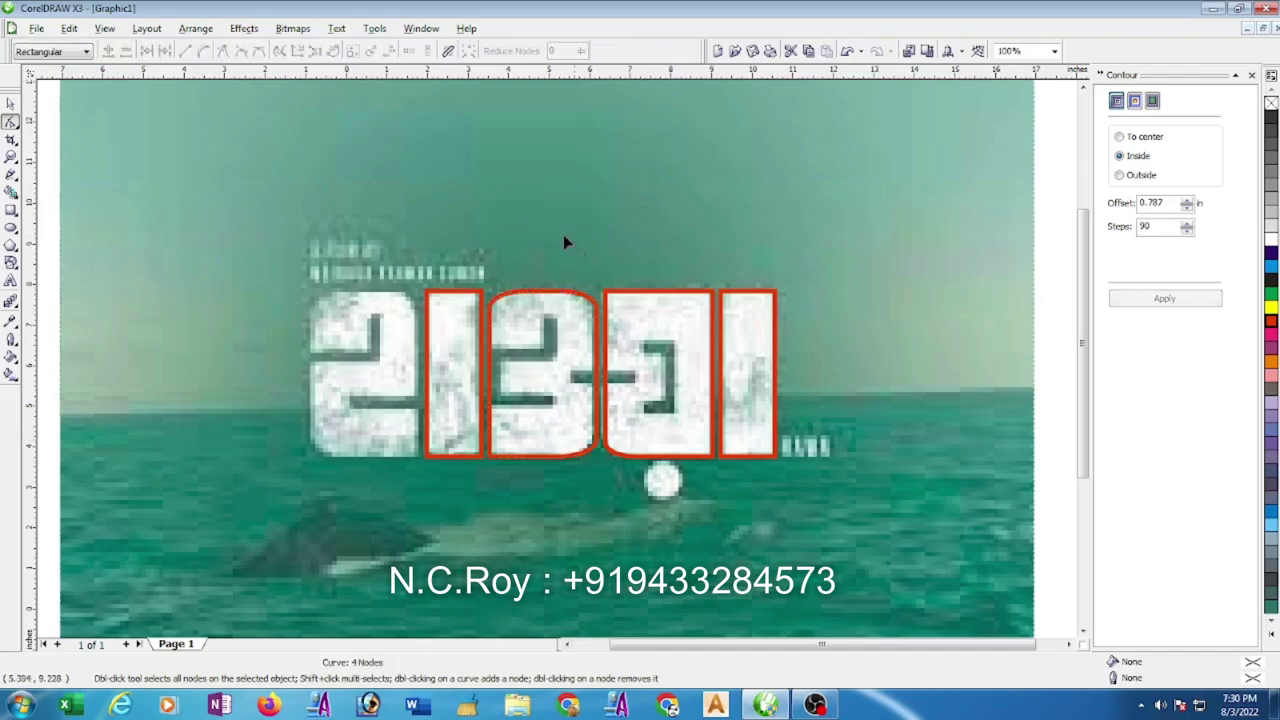
Place a copy of the middle red rectangle over the logo's first character.
{"action": "left_click", "coordinate": [10, 103]}
{"action": "left_click", "coordinate": [473, 359]}
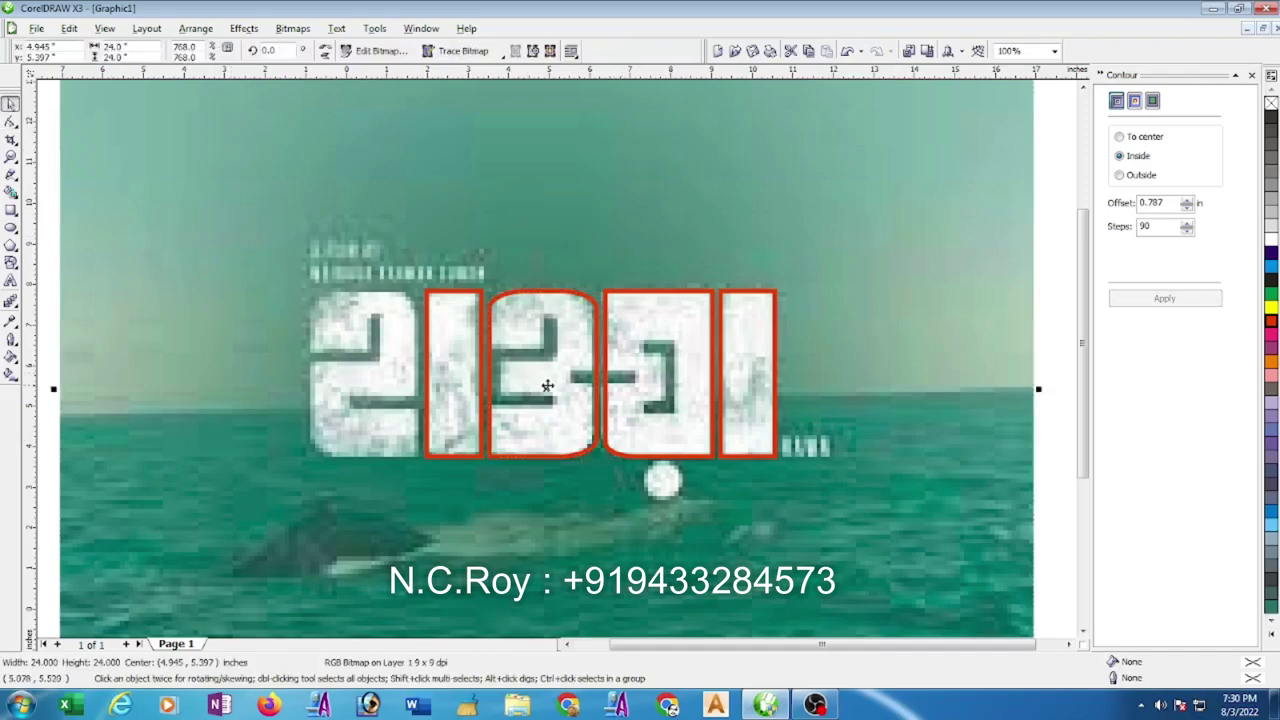
{"action": "left_click_drag", "start_coordinate": [547, 385], "coordinate": [290, 385]}
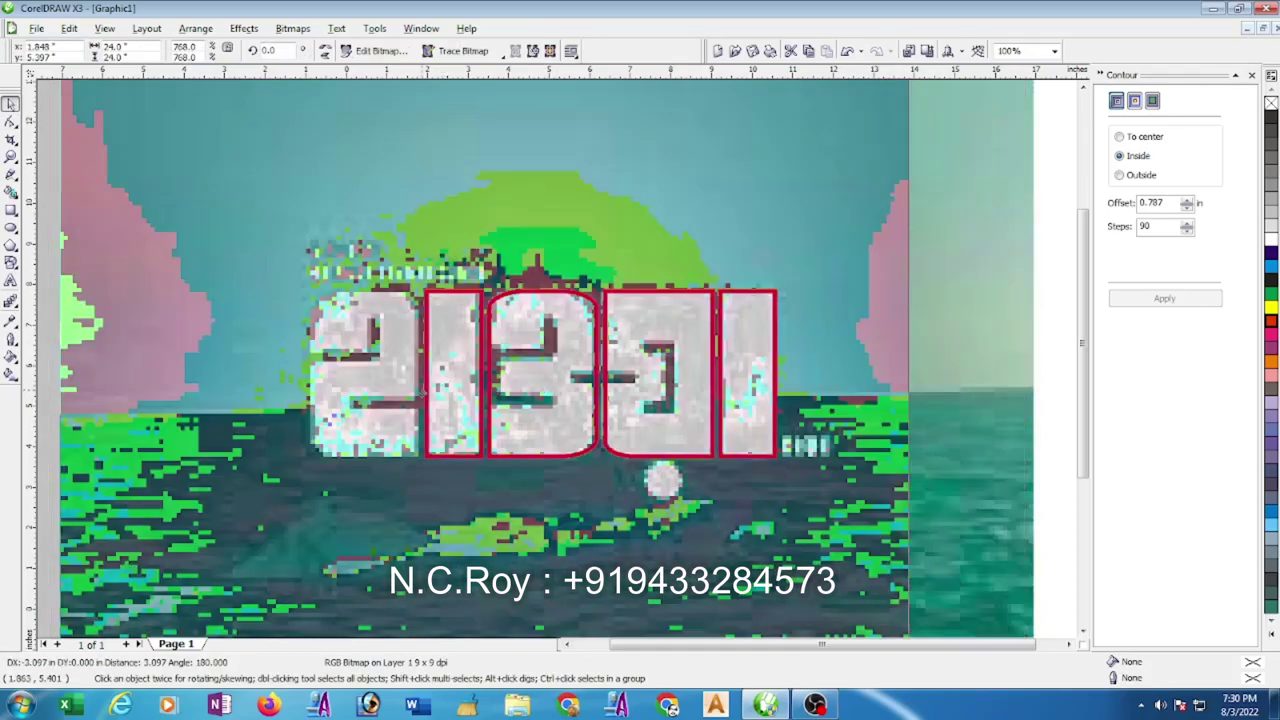
{"action": "key", "text": "Escape"}
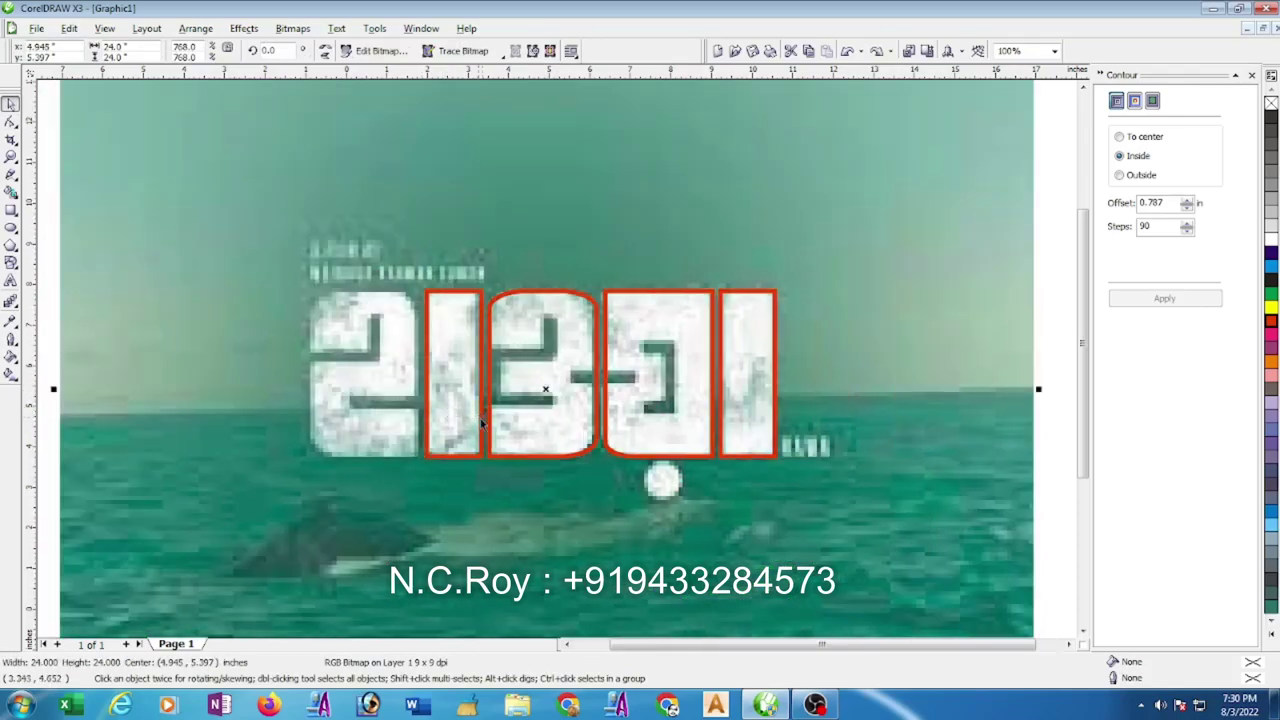
{"action": "left_click", "coordinate": [484, 424]}
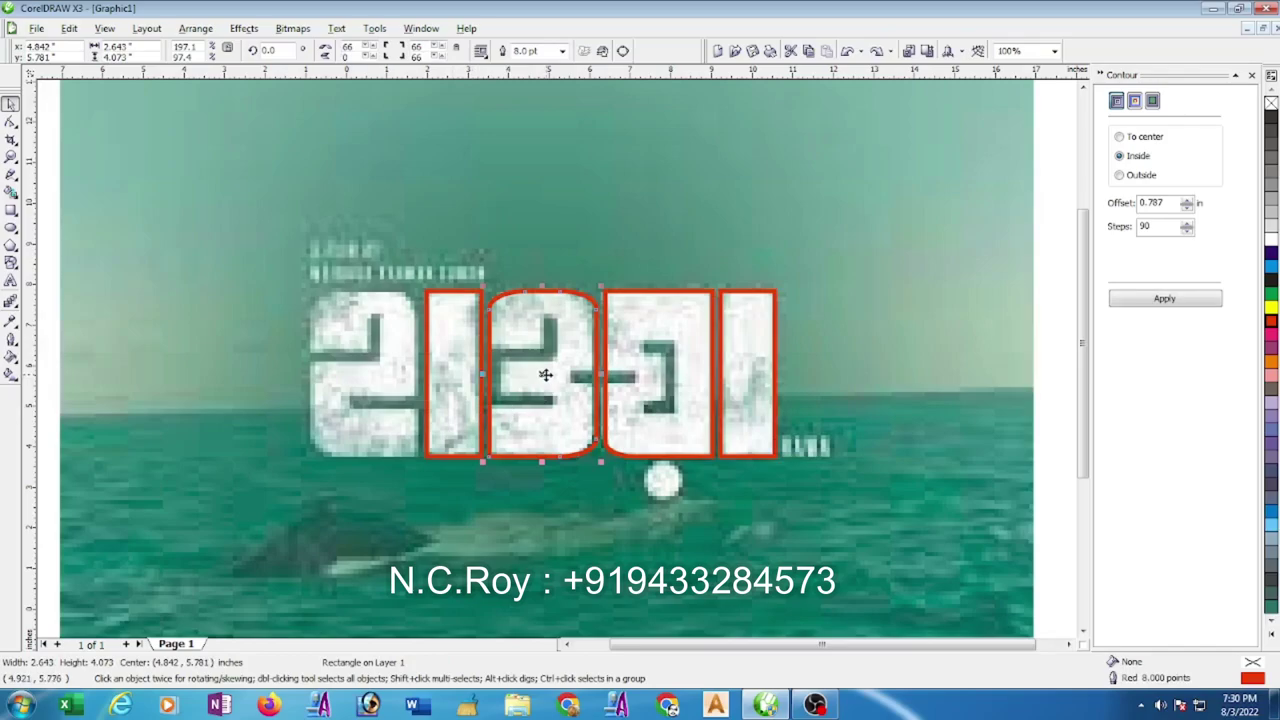
{"action": "left_click_drag", "start_coordinate": [545, 375], "coordinate": [367, 383]}
Lock the background title bitmap with Lock Object and clear the selection.
{"action": "left_click", "coordinate": [970, 300]}
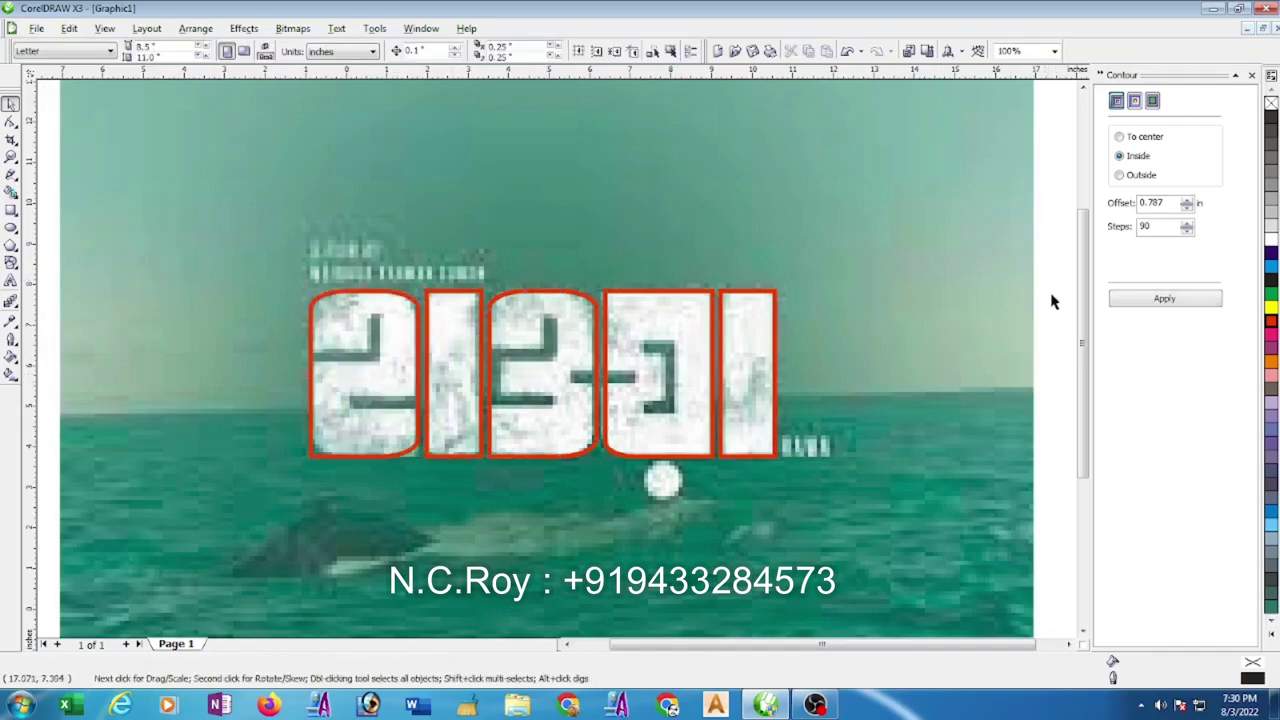
{"action": "right_click", "coordinate": [957, 316]}
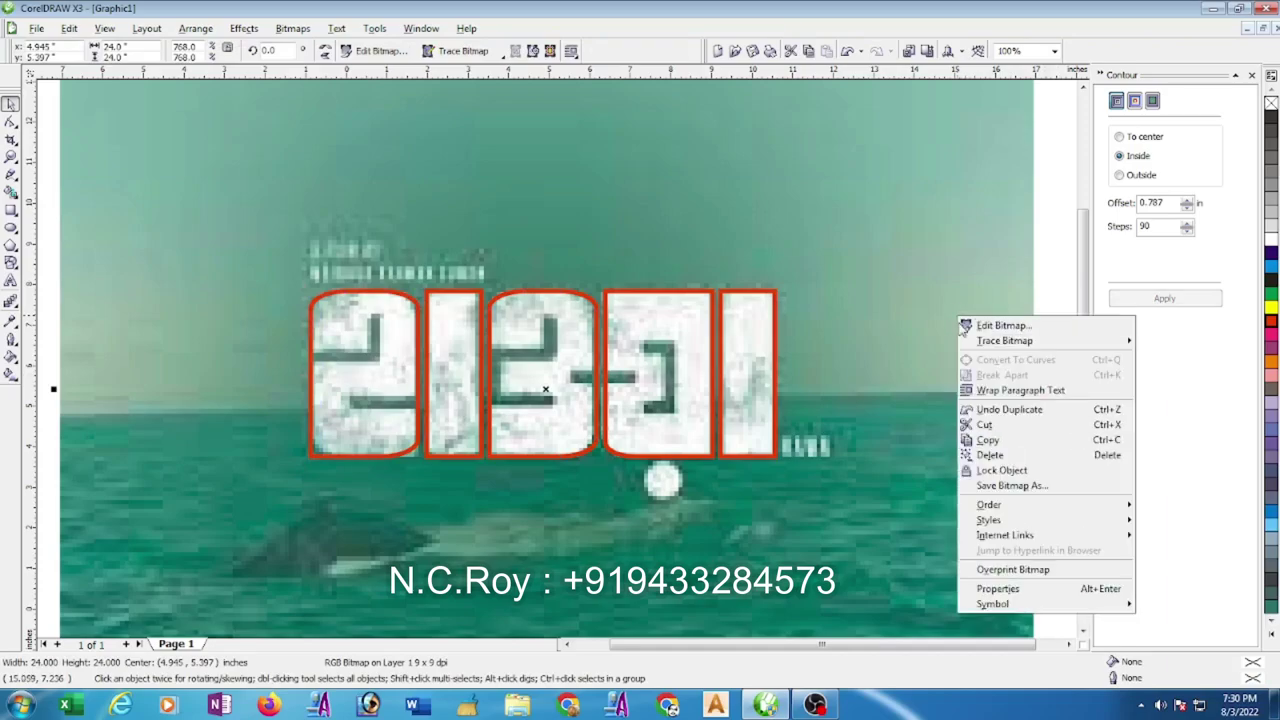
{"action": "left_click", "coordinate": [1005, 469]}
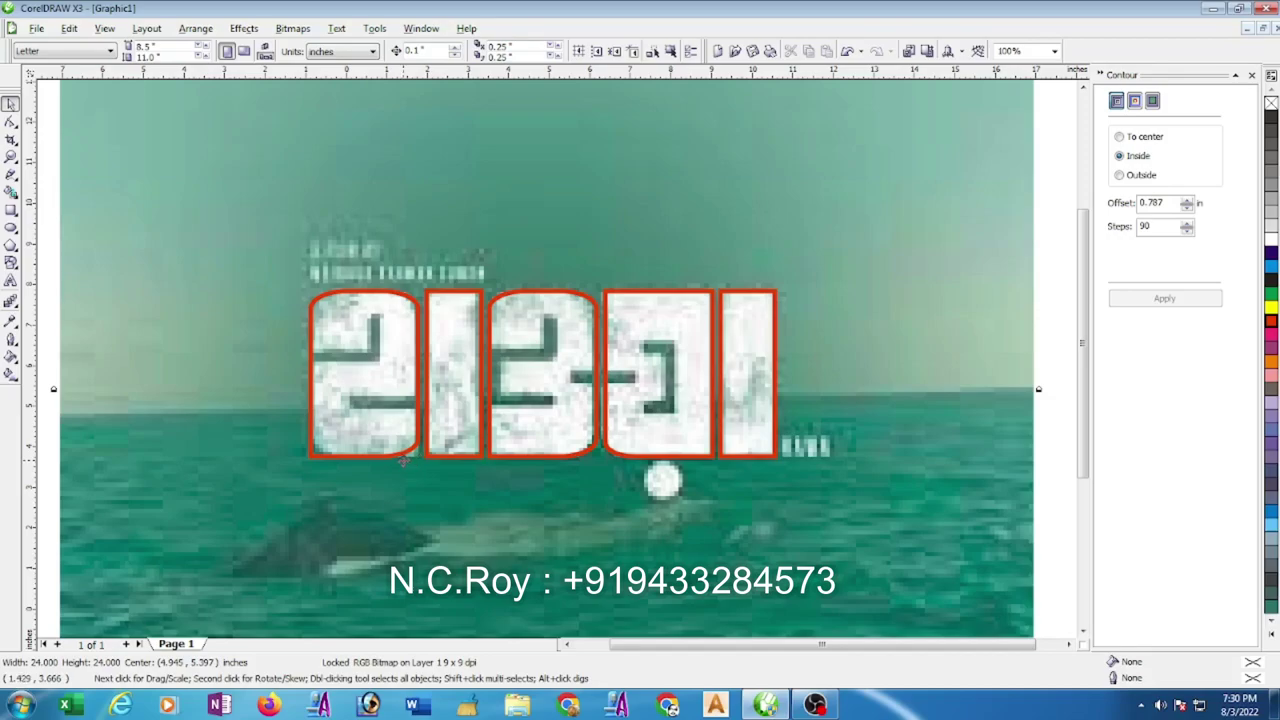
{"action": "key", "text": "Escape"}
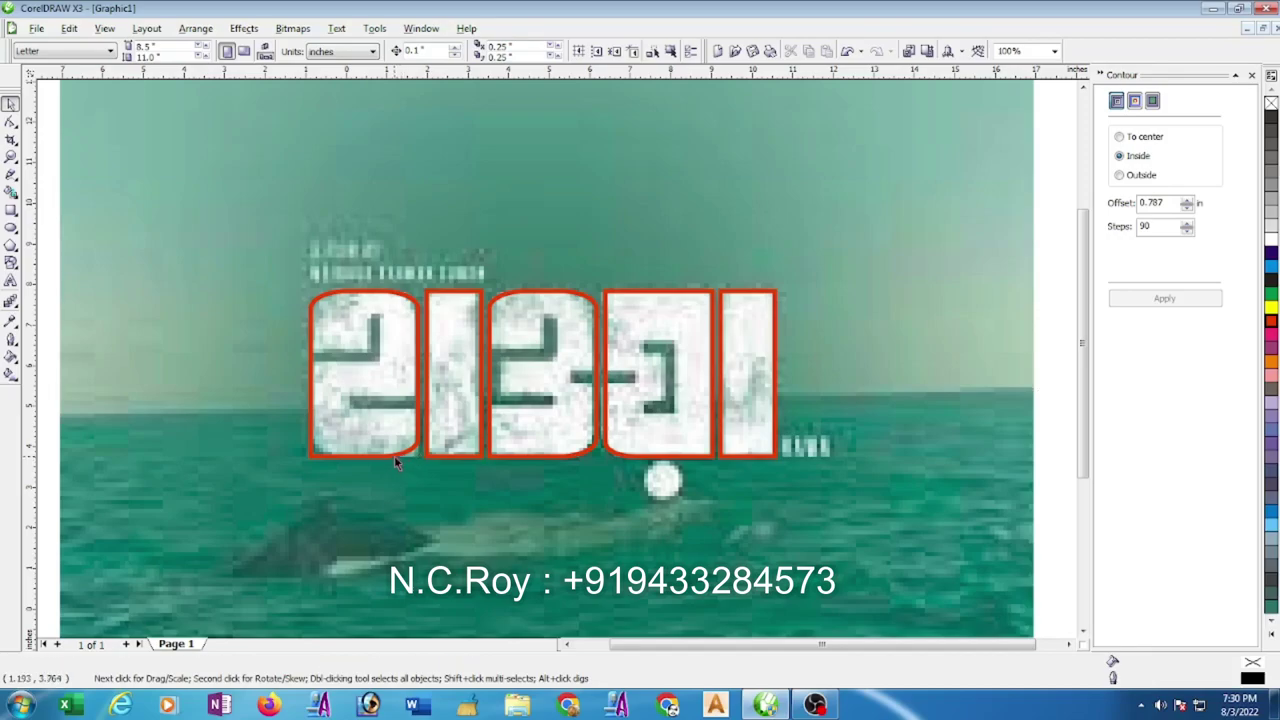
{"action": "left_click", "coordinate": [394, 455]}
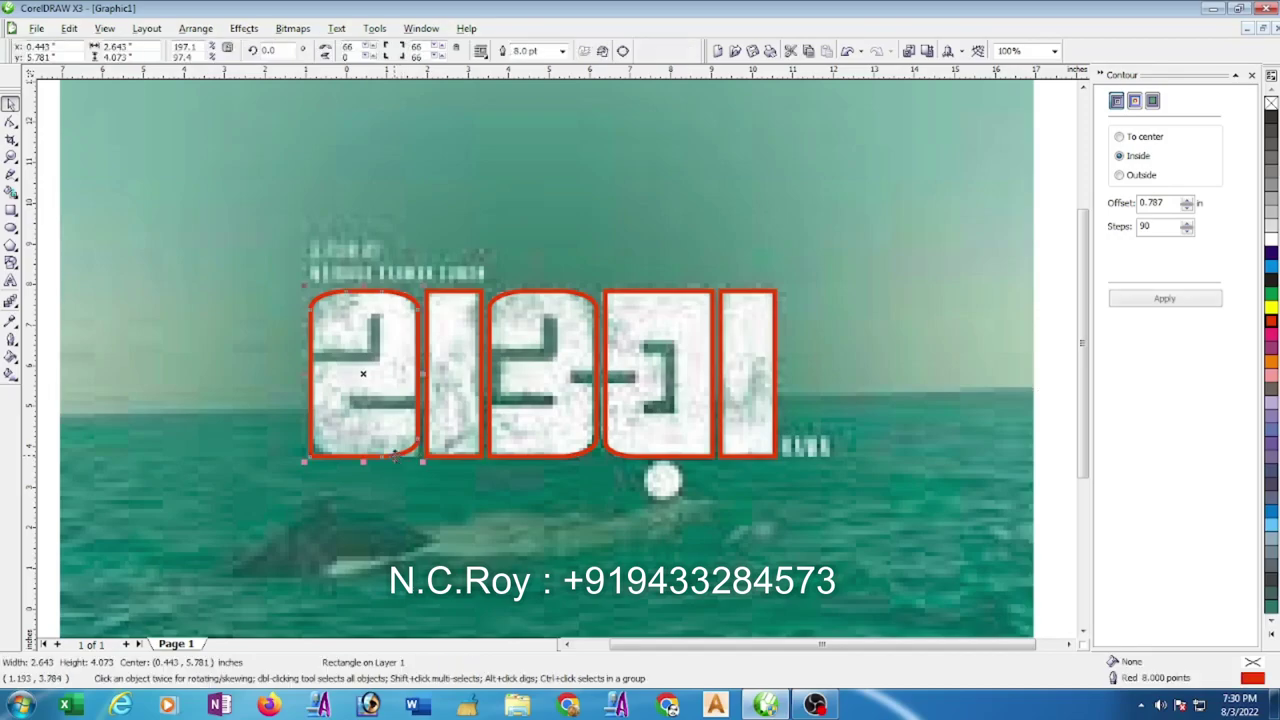
Draw thin rectangles over the first letter's horizontal and vertical inner strokes.
{"action": "left_click", "coordinate": [328, 50]}
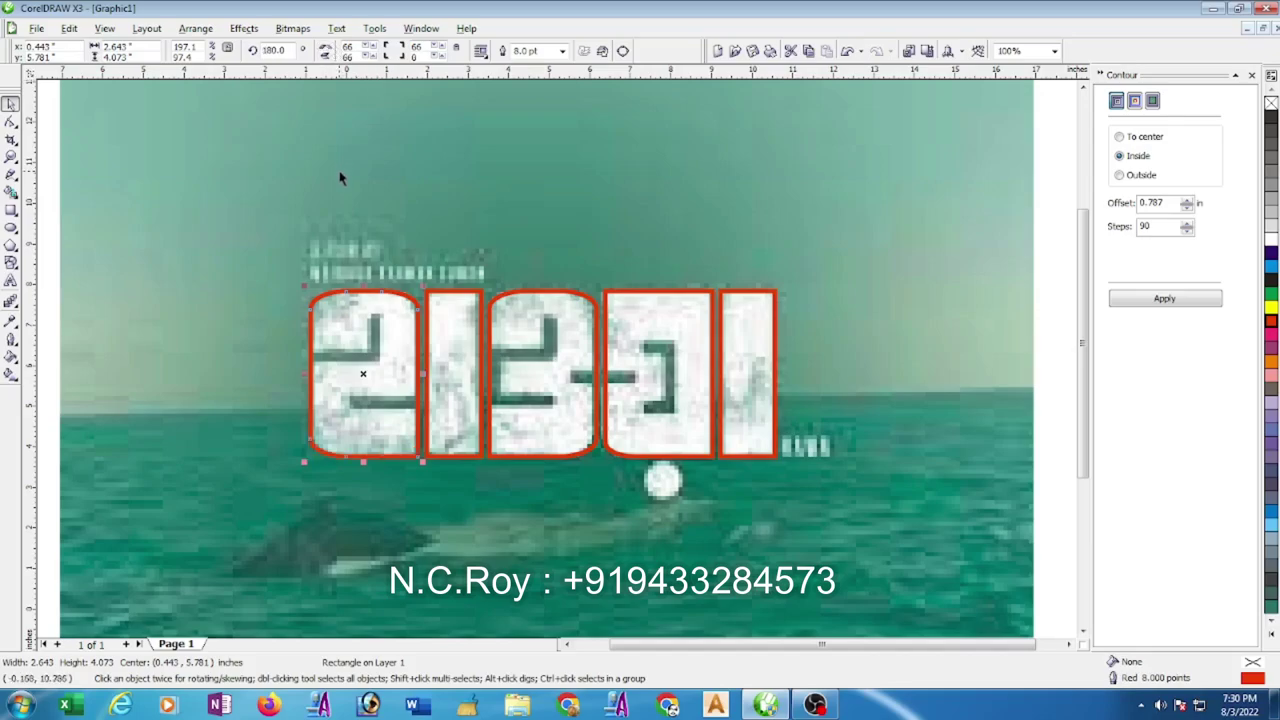
{"action": "left_click", "coordinate": [11, 210]}
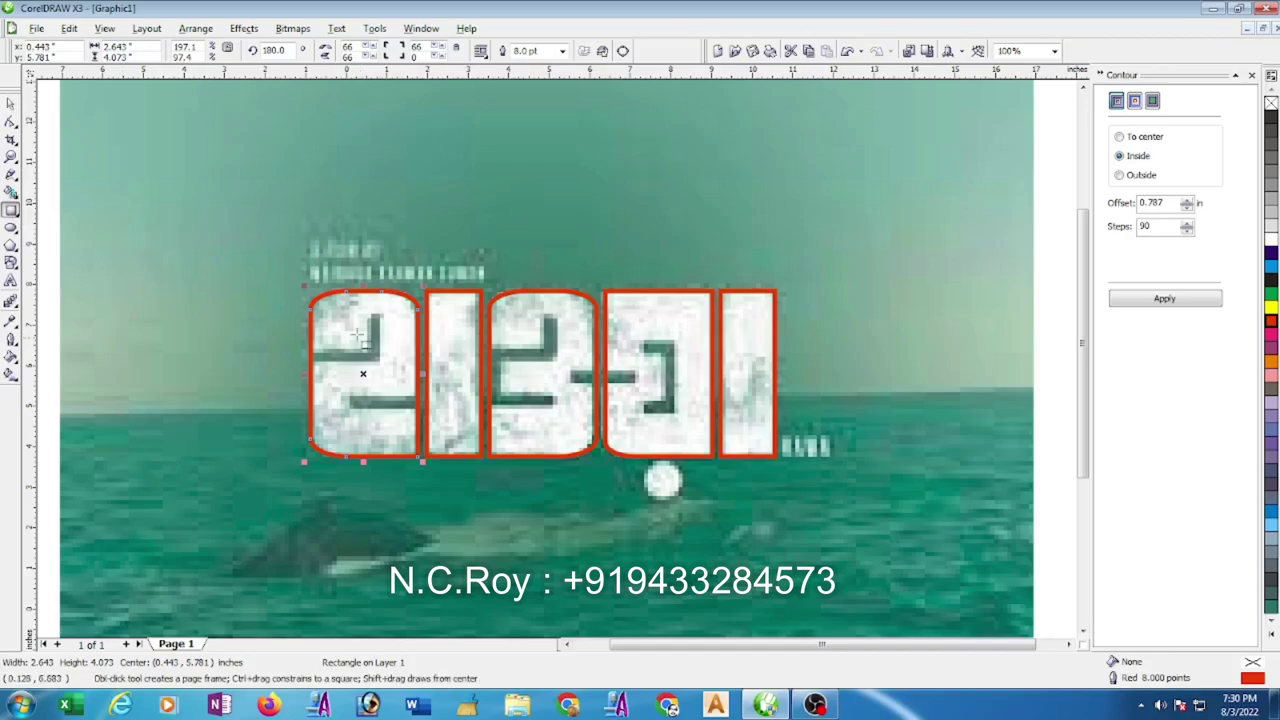
{"action": "scroll", "coordinate": [300, 340], "scroll_direction": "up", "scroll_amount": 3}
{"action": "left_click_drag", "start_coordinate": [447, 398], "coordinate": [779, 448]}
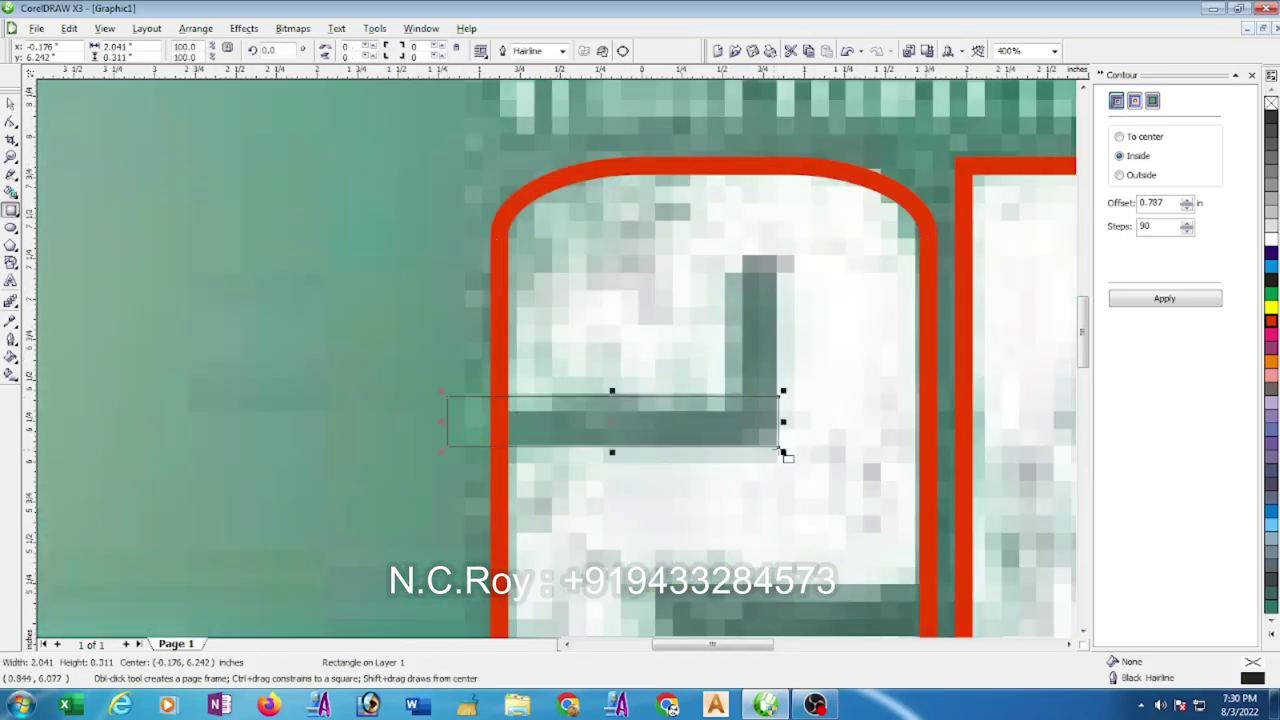
{"action": "mouse_move", "coordinate": [788, 457]}
{"action": "left_mouse_down"}
{"action": "mouse_move", "coordinate": [764, 455]}
{"action": "mouse_move", "coordinate": [722, 270]}
{"action": "left_mouse_up"}
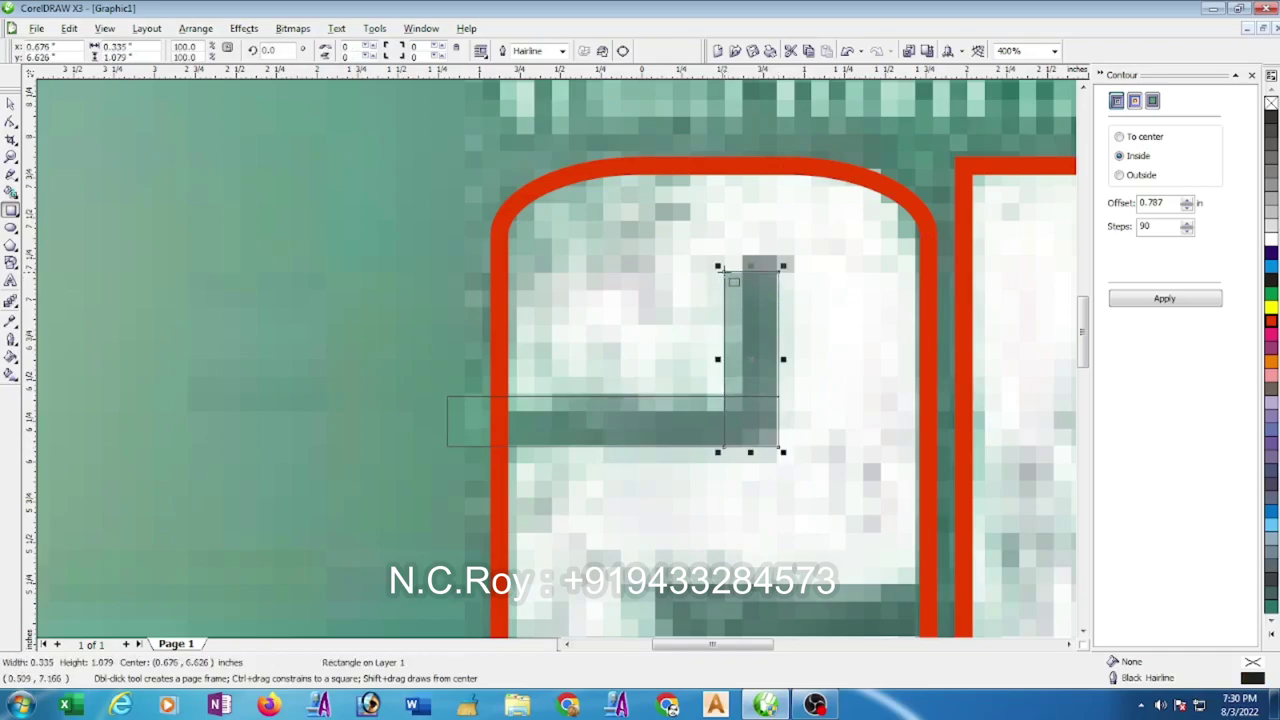
{"action": "scroll", "coordinate": [498, 350], "scroll_direction": "down", "scroll_amount": 3}
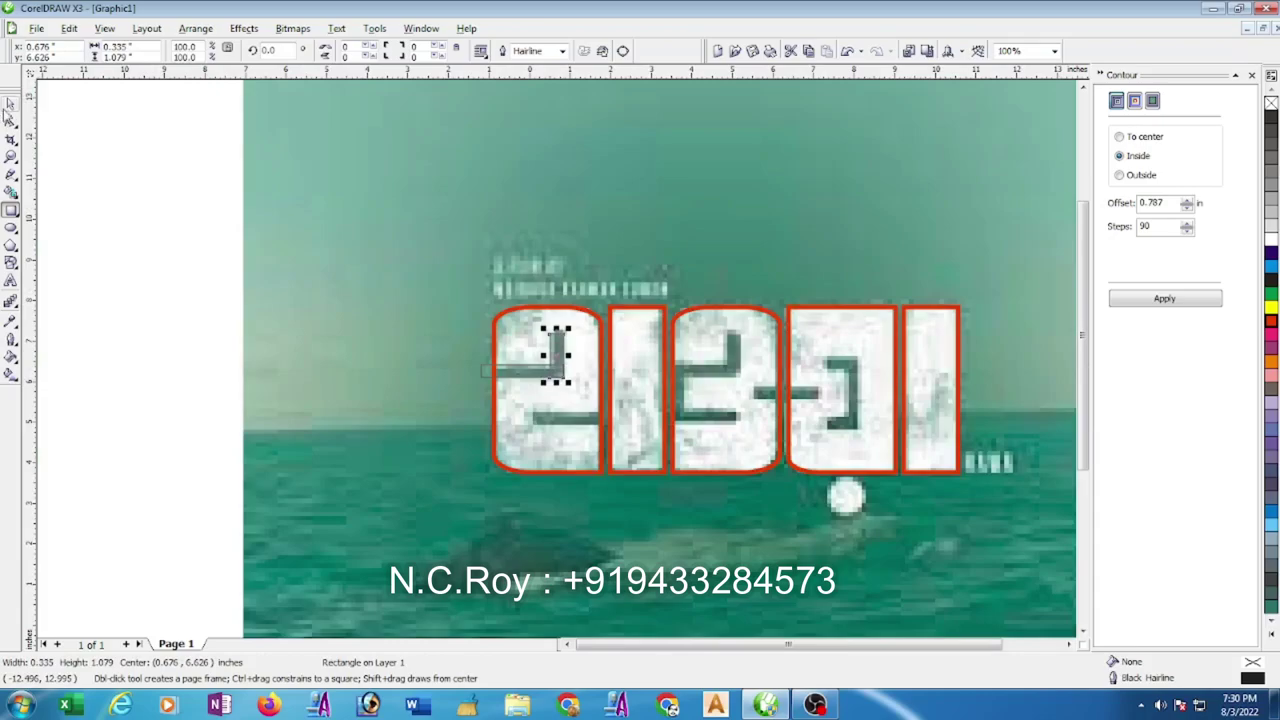
Move the vertical bar onto the third letter and copy the horizontal bar down, stretching it to 5.032 in.
{"action": "left_click", "coordinate": [10, 103]}
{"action": "scroll", "coordinate": [580, 358], "scroll_direction": "up", "scroll_amount": 1}
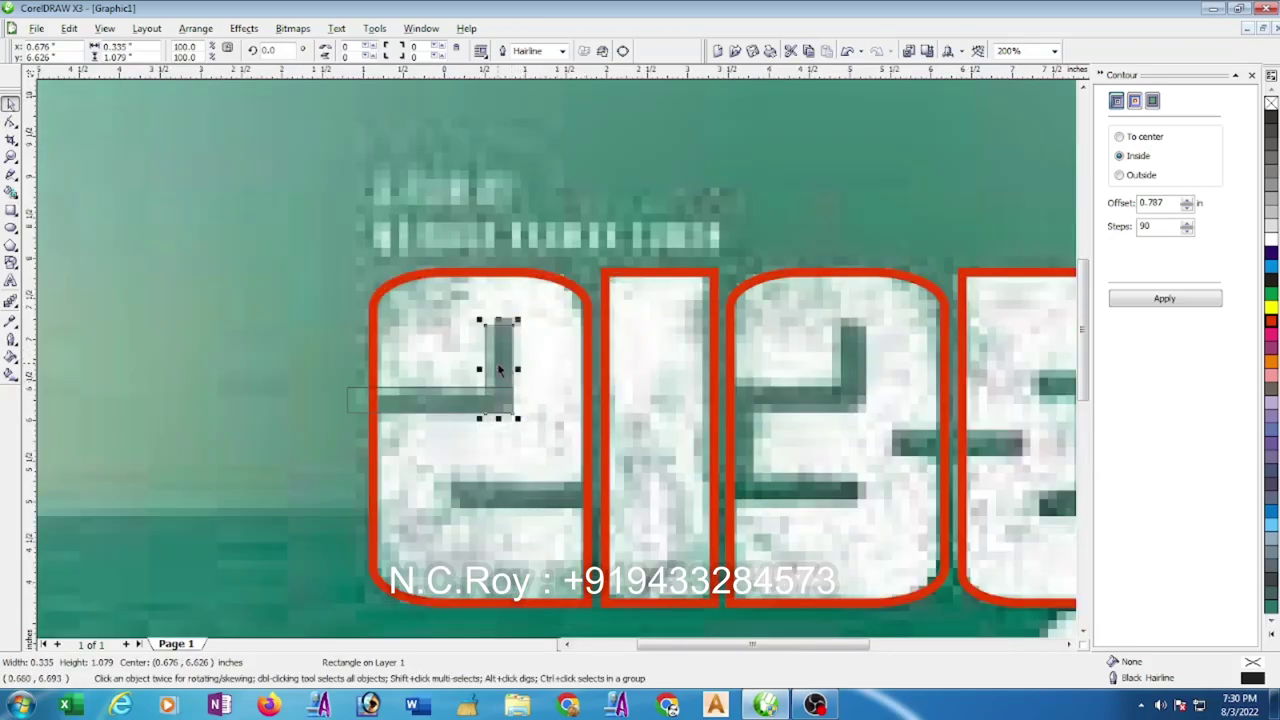
{"action": "left_click_drag", "start_coordinate": [498, 368], "coordinate": [817, 362]}
{"action": "left_click", "coordinate": [441, 394]}
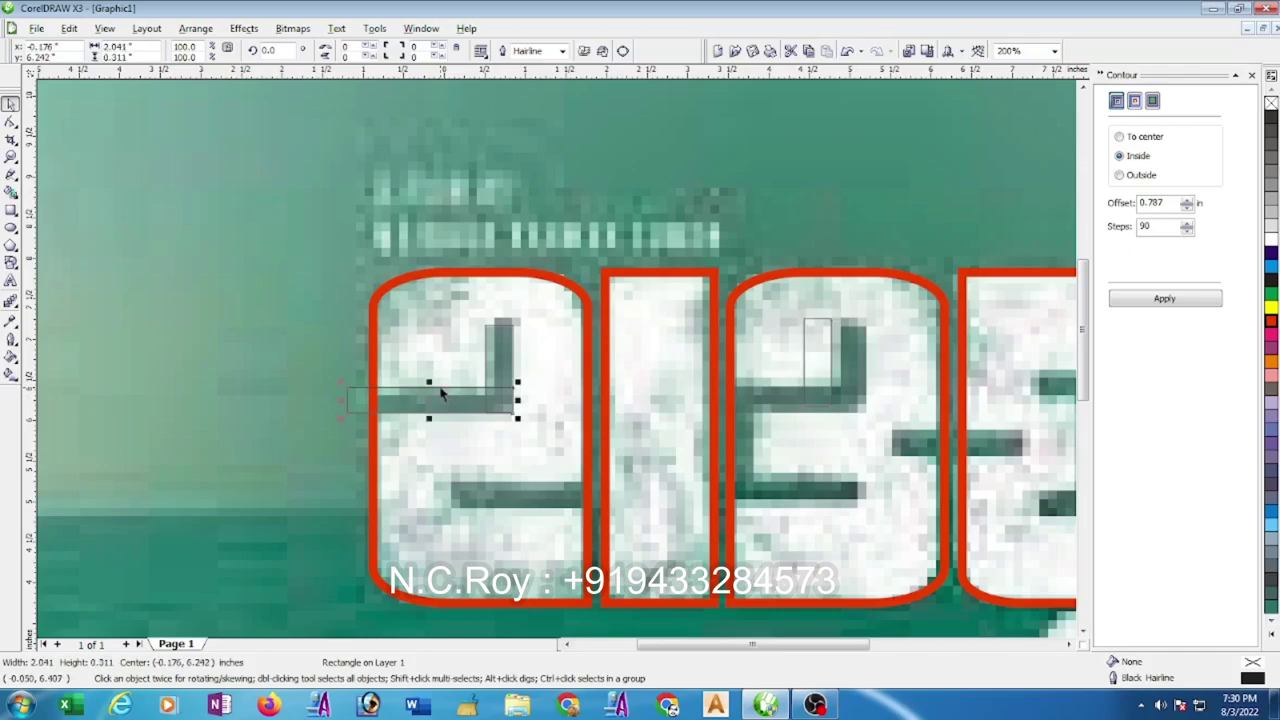
{"action": "left_click_drag", "start_coordinate": [430, 398], "coordinate": [533, 497]}
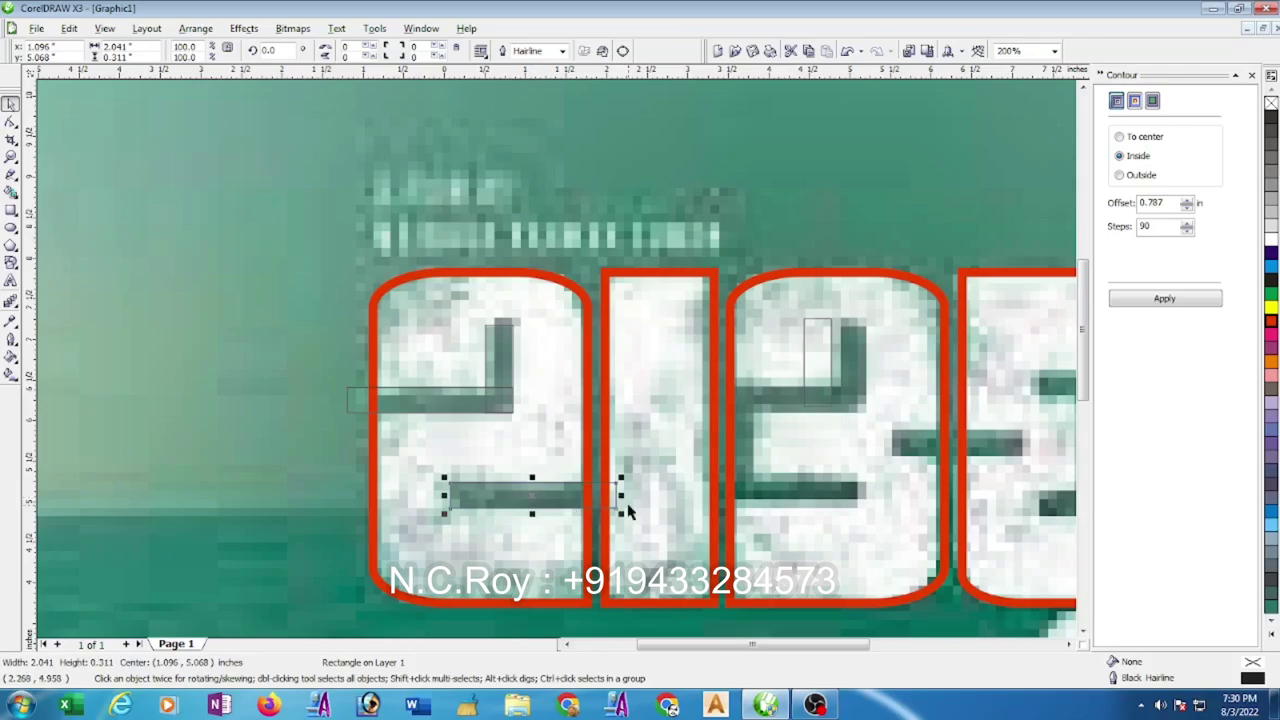
{"action": "left_click_drag", "start_coordinate": [617, 497], "coordinate": [863, 494]}
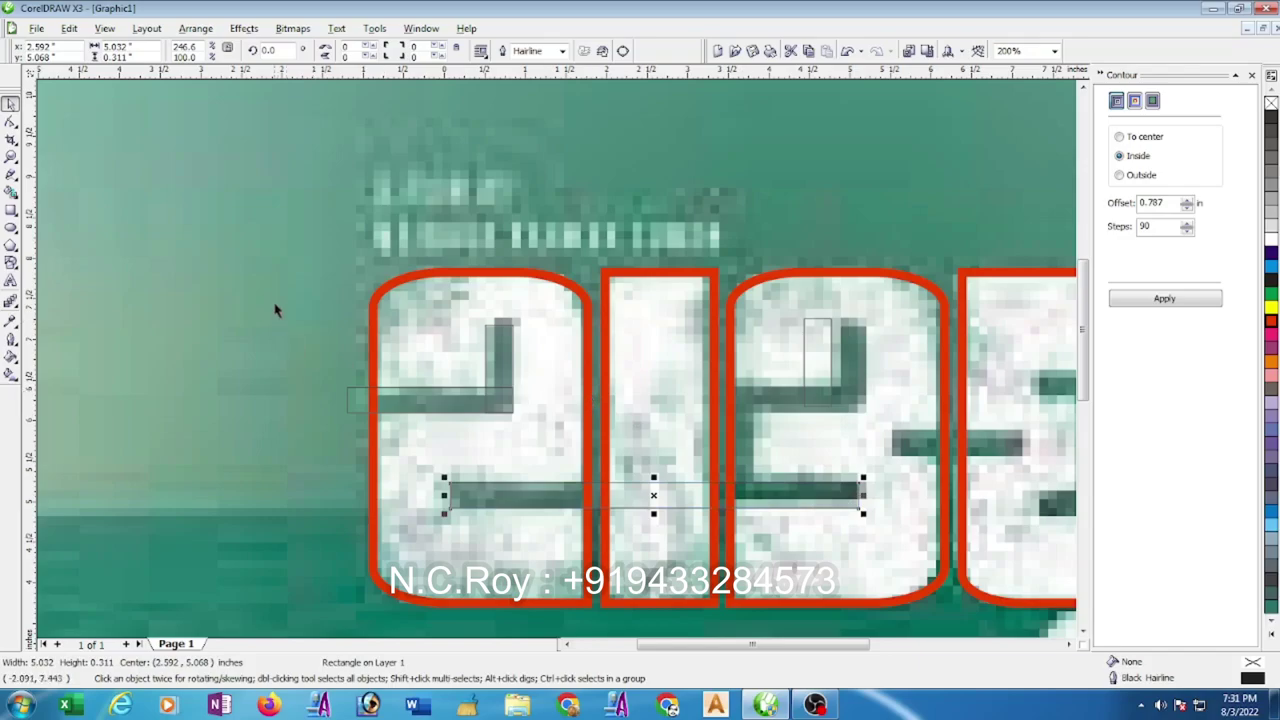
{"action": "left_click_drag", "start_coordinate": [277, 311], "coordinate": [537, 440]}
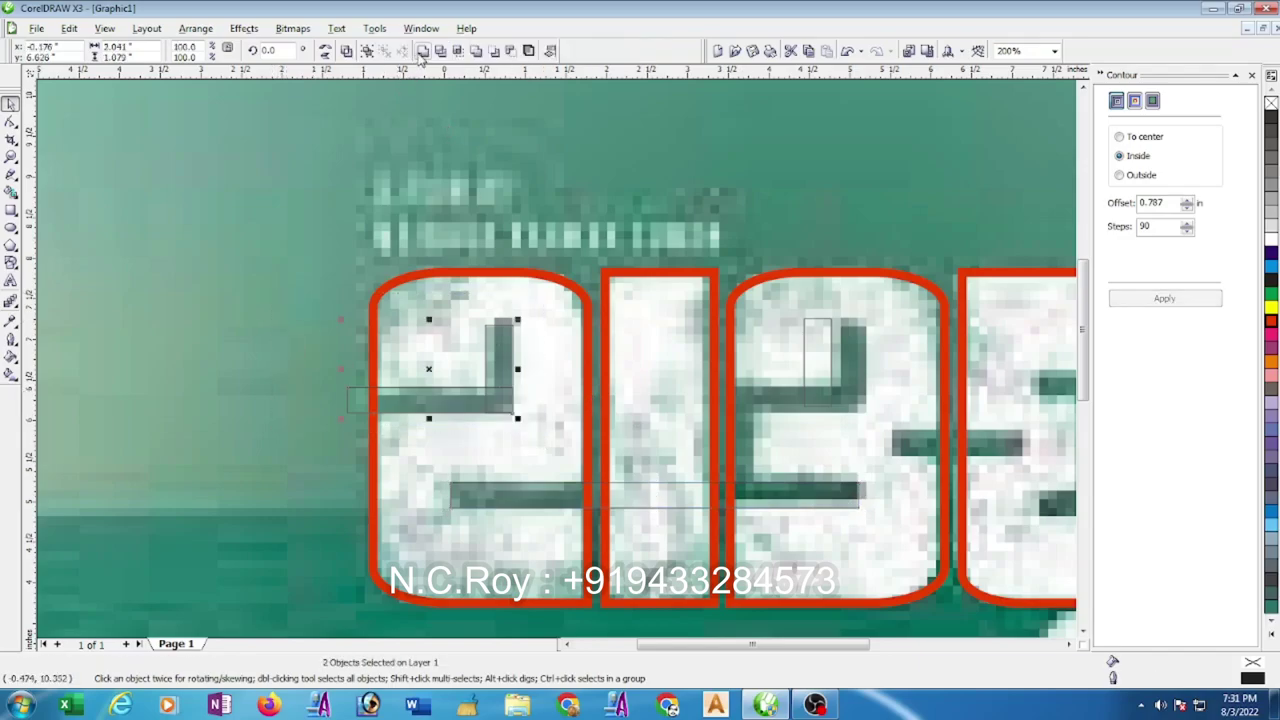
Weld the two rectangles into an L-shape and trim it out of the first letter's red outline.
{"action": "left_click", "coordinate": [422, 51]}
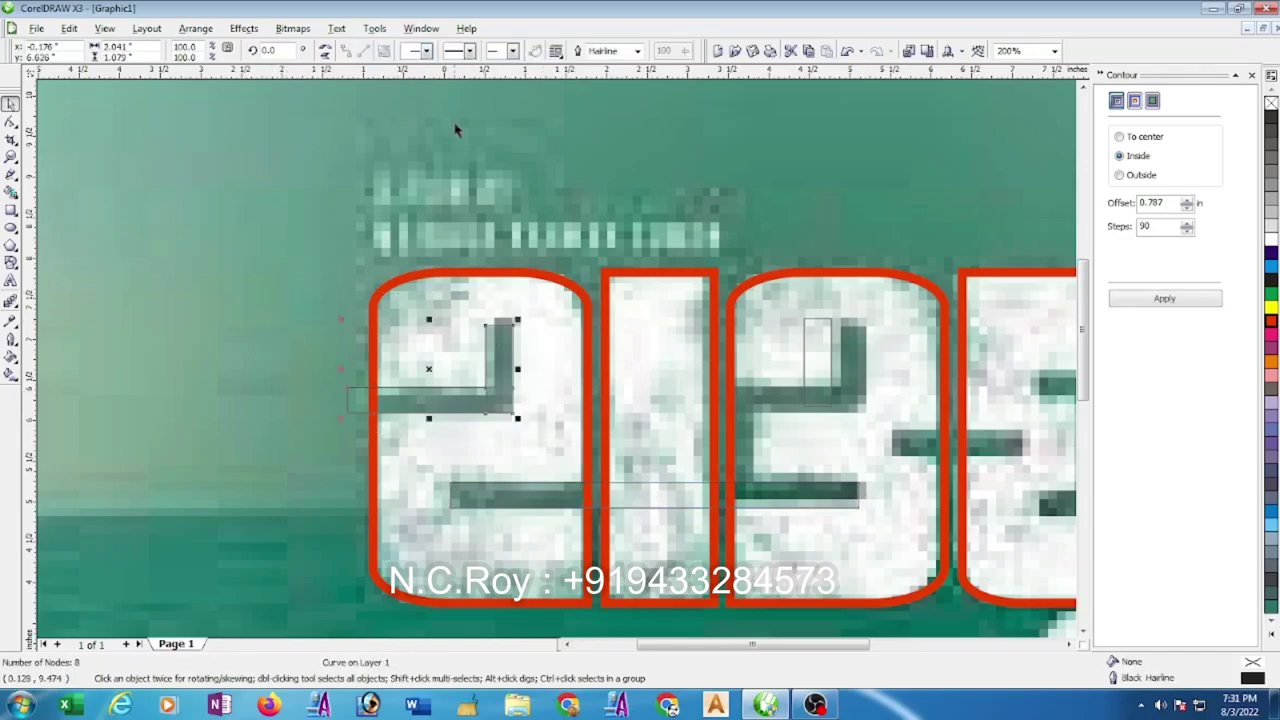
{"action": "left_click", "coordinate": [459, 273], "text": "shift"}
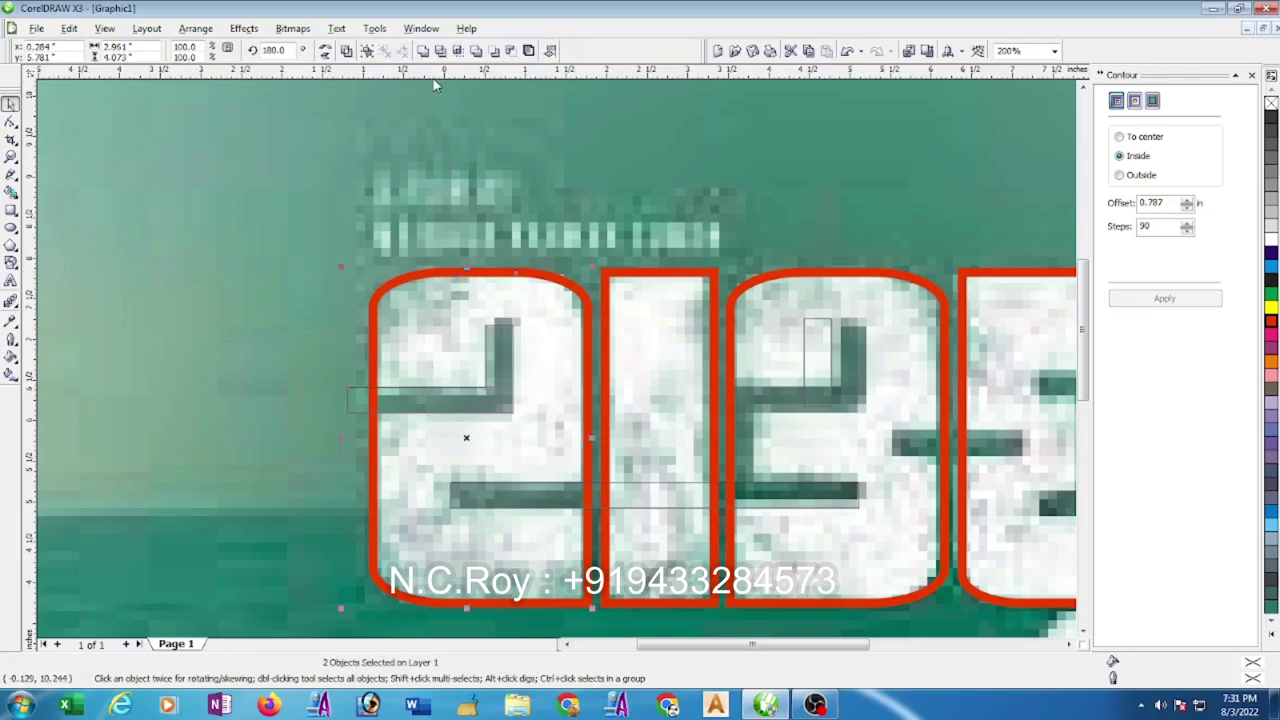
{"action": "left_click", "coordinate": [441, 51]}
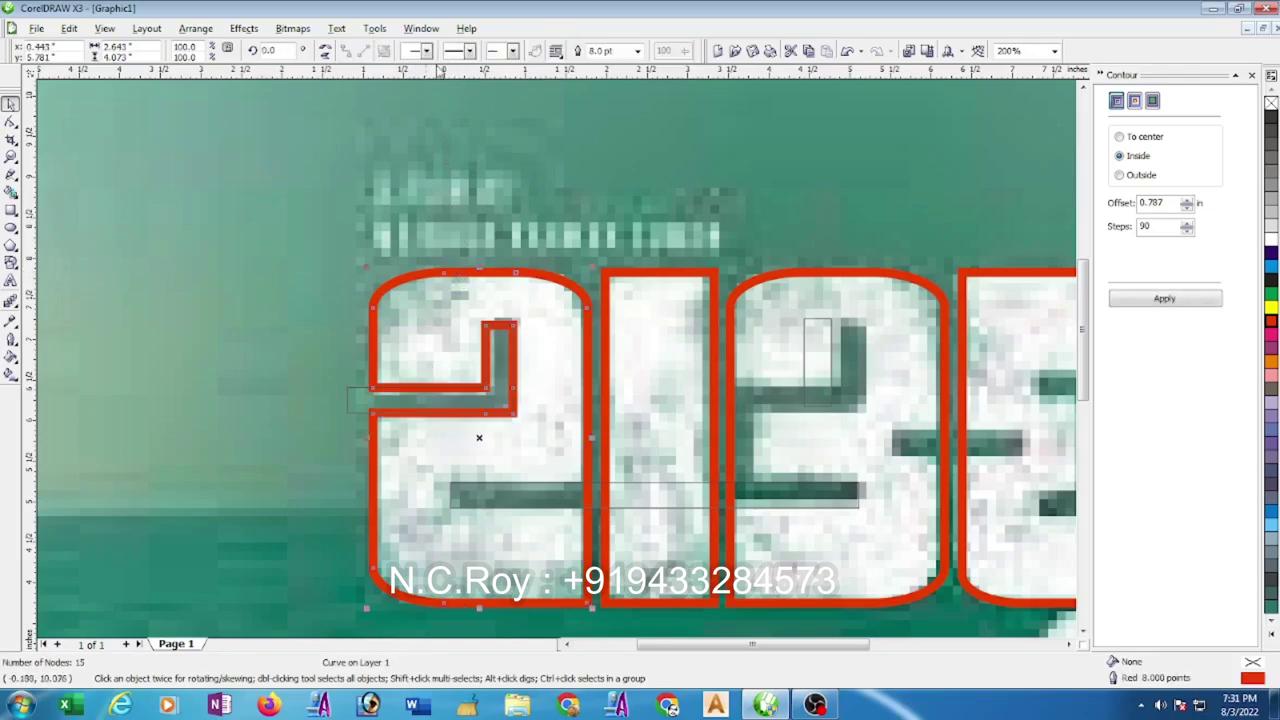
{"action": "left_click", "coordinate": [348, 404]}
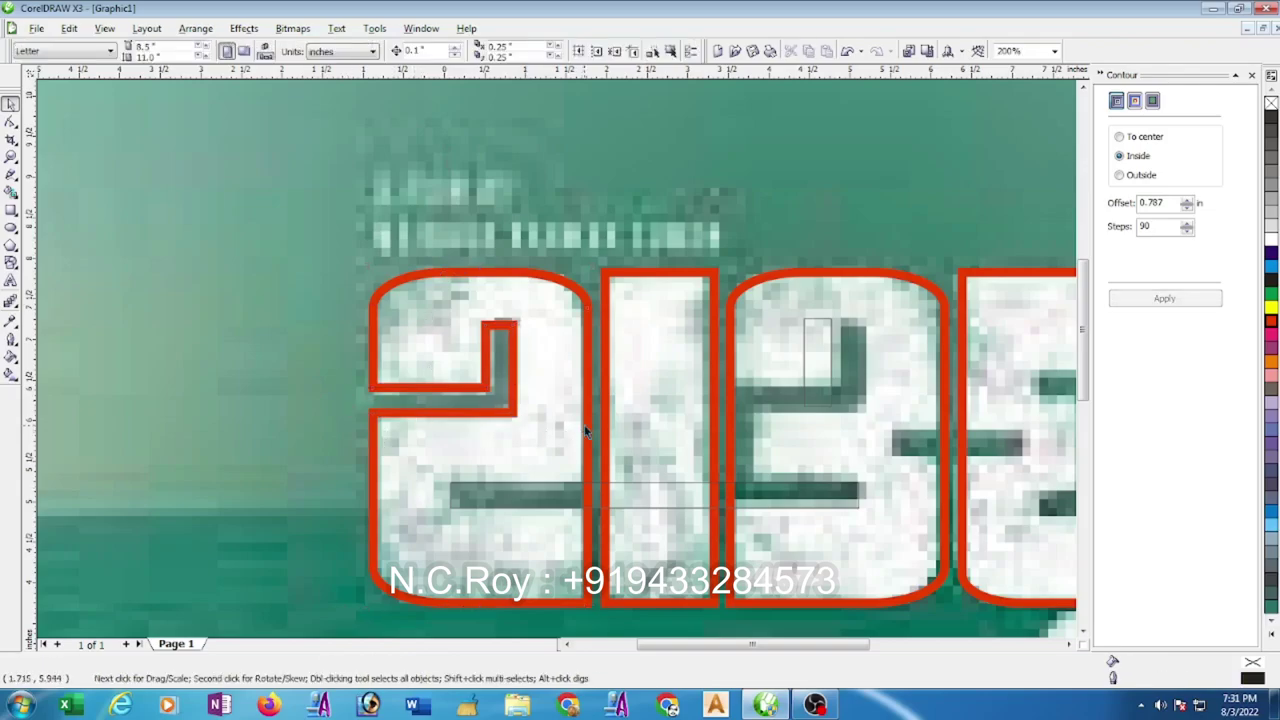
{"action": "left_click", "coordinate": [584, 426]}
{"action": "left_click", "coordinate": [750, 290], "text": "shift"}
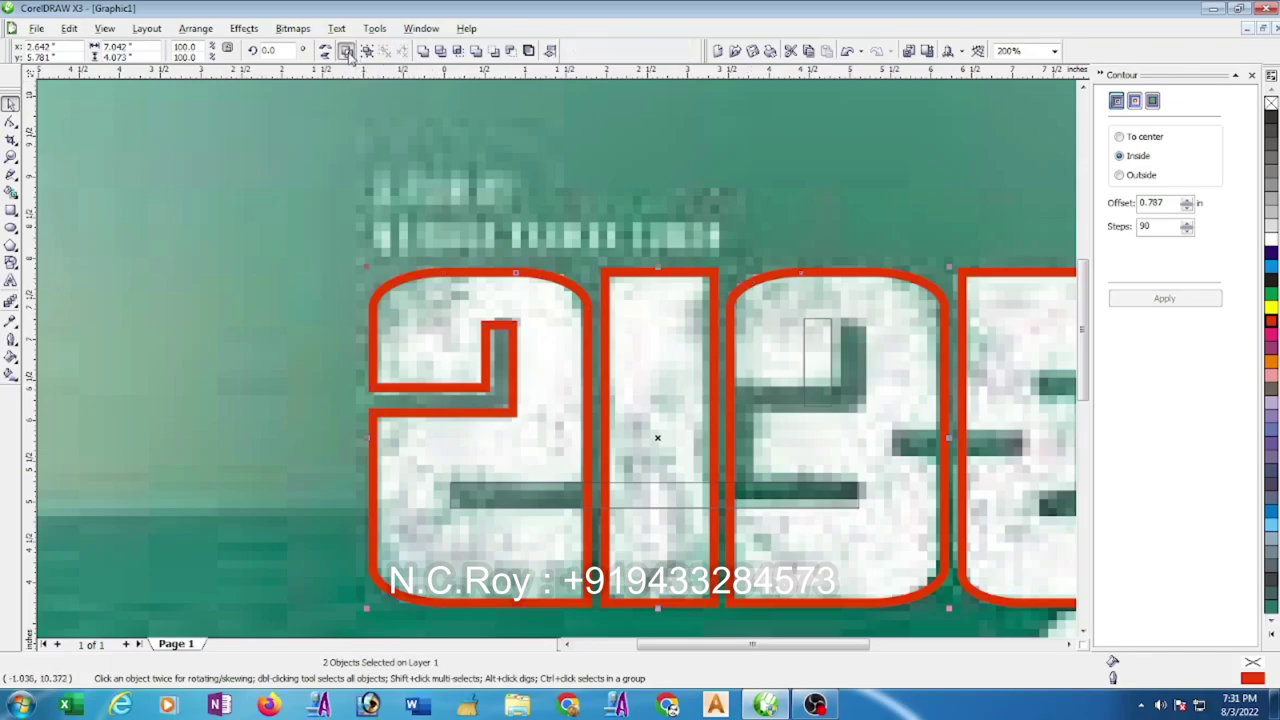
Weld the long lower bar into the red outline of the first and third letters.
{"action": "left_click", "coordinate": [545, 447]}
{"action": "left_click", "coordinate": [642, 490]}
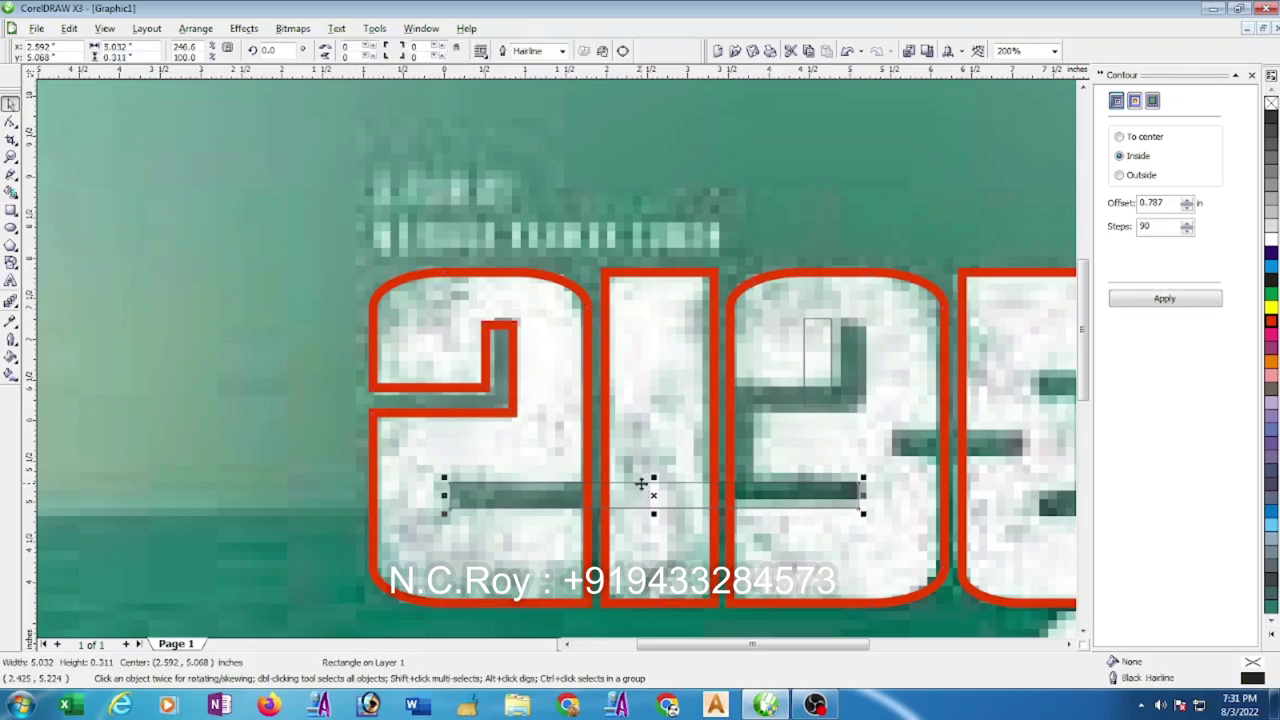
{"action": "left_click", "coordinate": [585, 407], "text": "shift"}
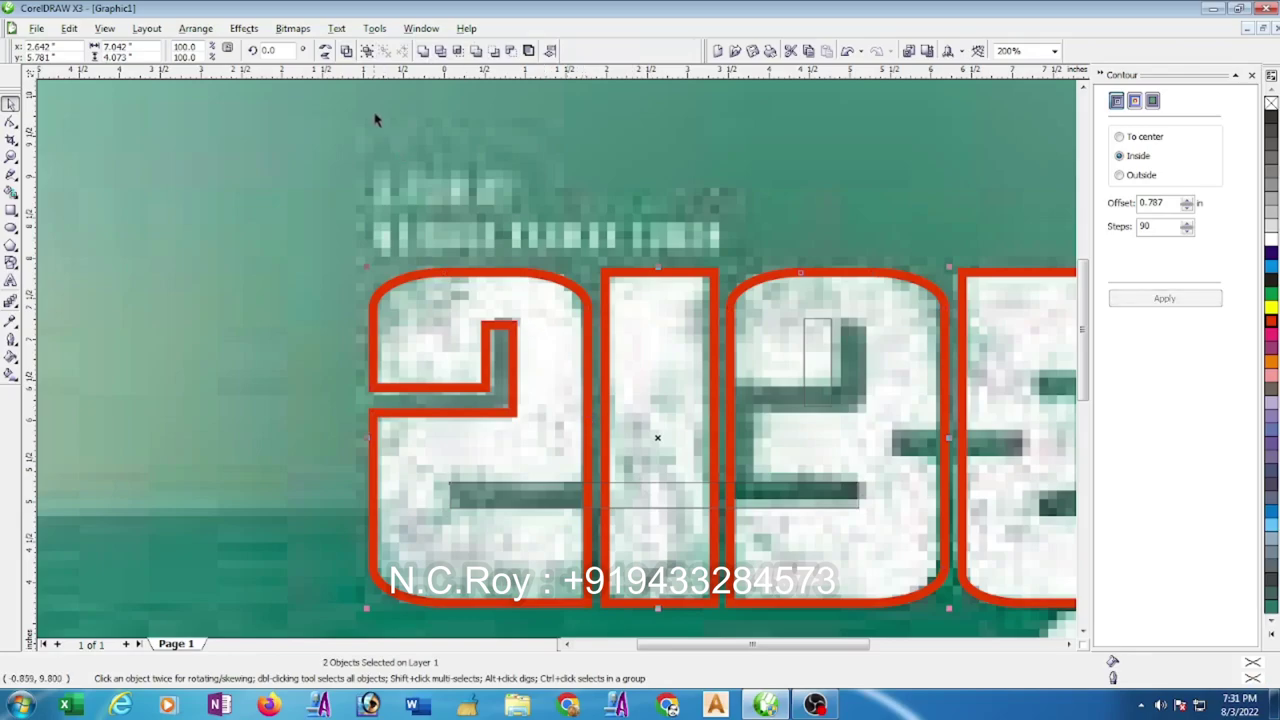
{"action": "left_click", "coordinate": [423, 50]}
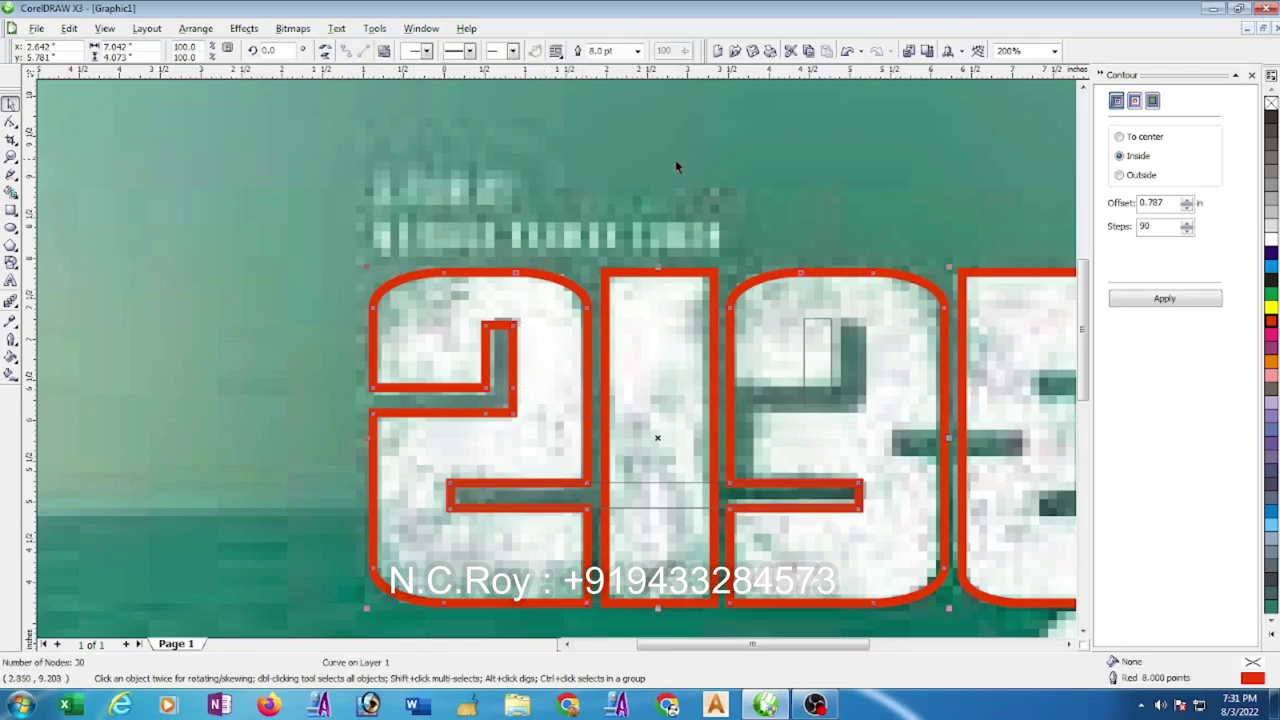
{"action": "left_click", "coordinate": [670, 422]}
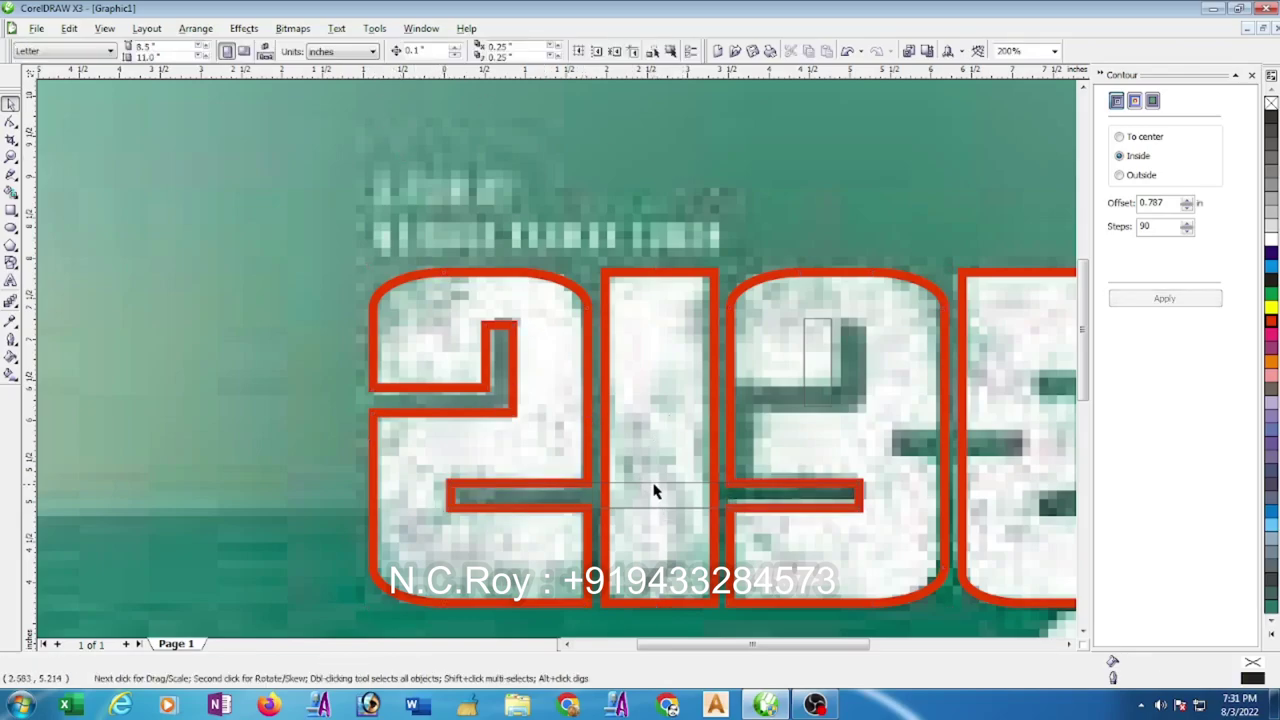
{"action": "left_click", "coordinate": [655, 490]}
{"action": "scroll", "coordinate": [558, 365], "scroll_direction": "down", "scroll_amount": 1}
{"action": "scroll", "coordinate": [558, 365], "scroll_direction": "up", "scroll_amount": 1}
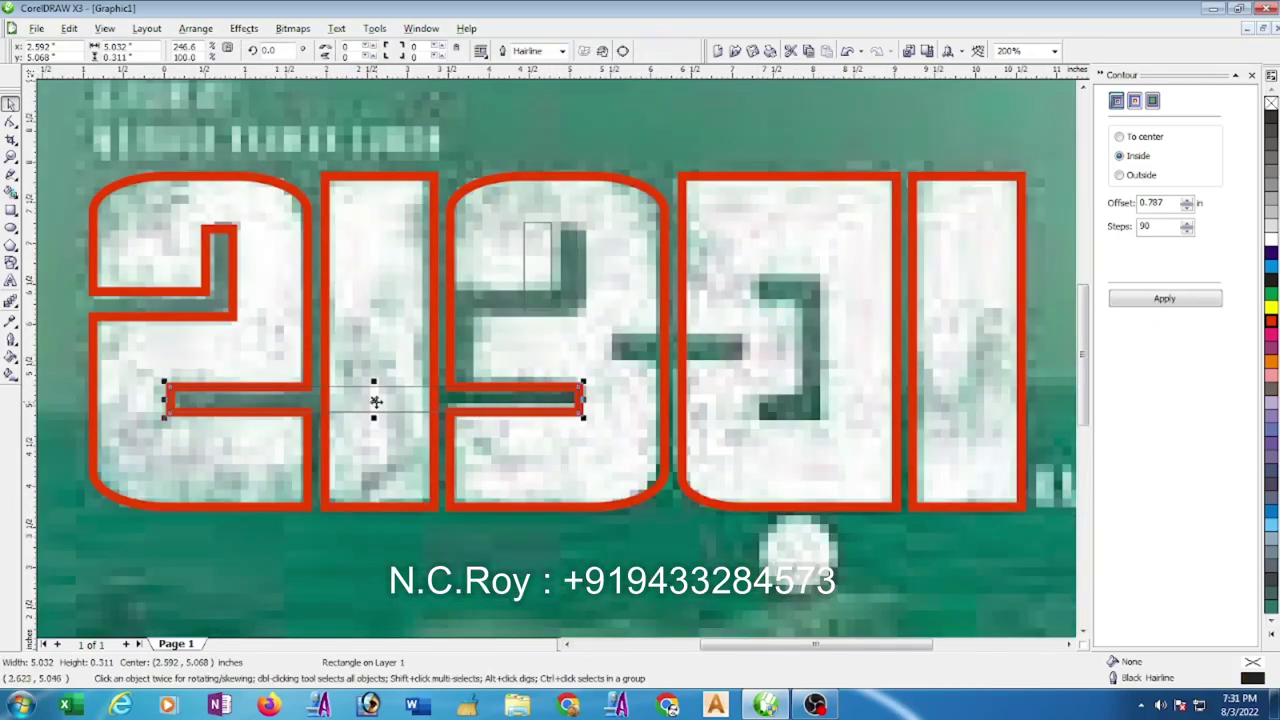
Make a flipped 0.878 × 0.375 in copy of the bar and place it over the fourth letter's bracket top.
{"action": "left_click_drag", "start_coordinate": [162, 398], "coordinate": [817, 425]}
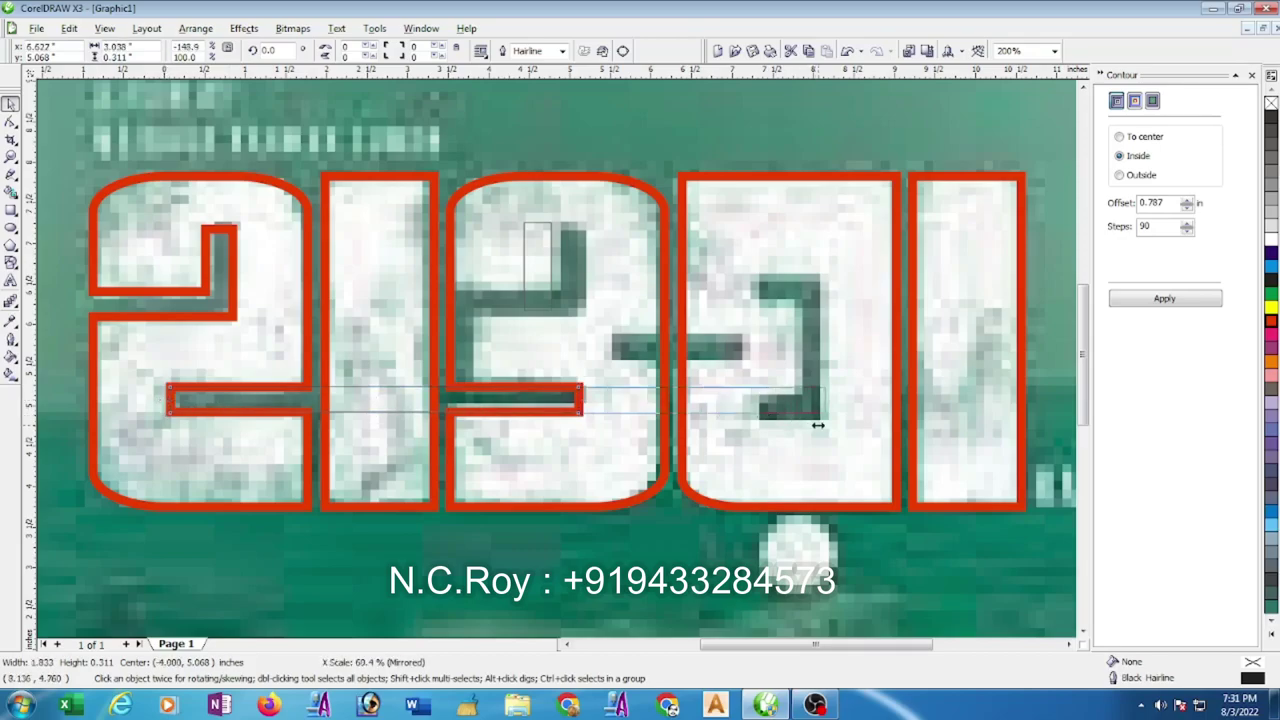
{"action": "left_click_drag", "start_coordinate": [817, 425], "coordinate": [817, 425]}
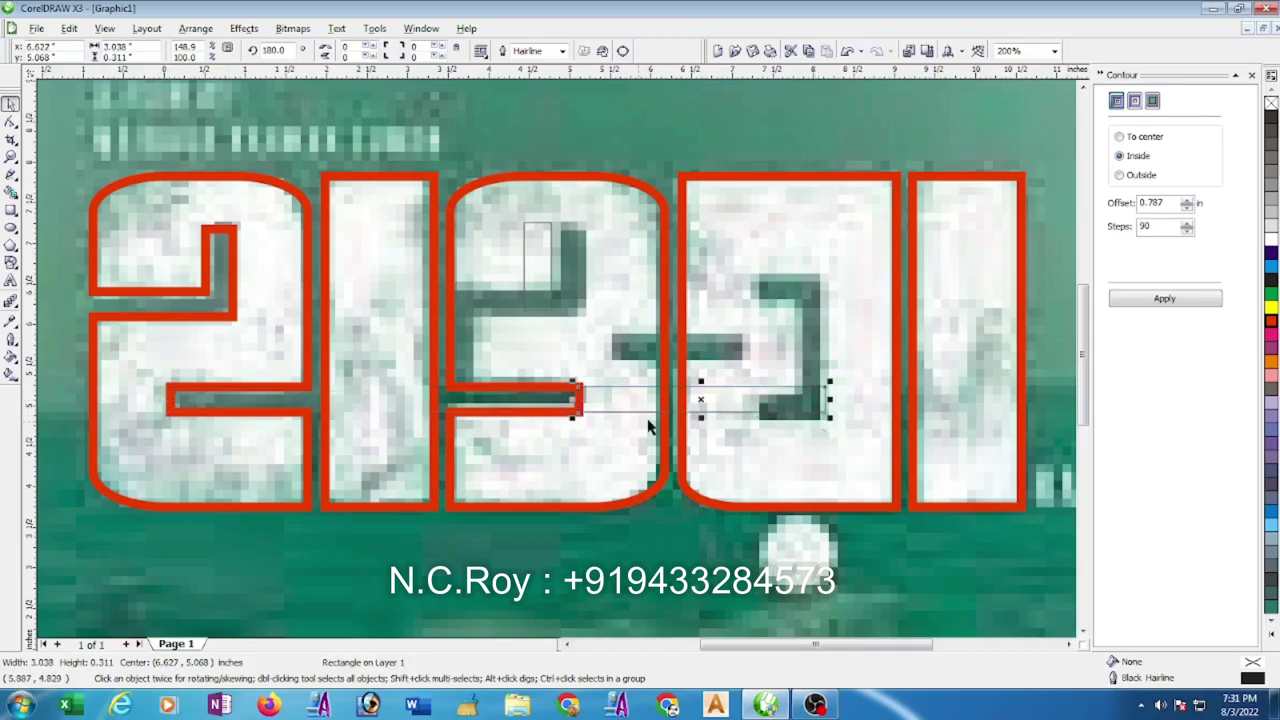
{"action": "left_click_drag", "start_coordinate": [576, 400], "coordinate": [752, 408]}
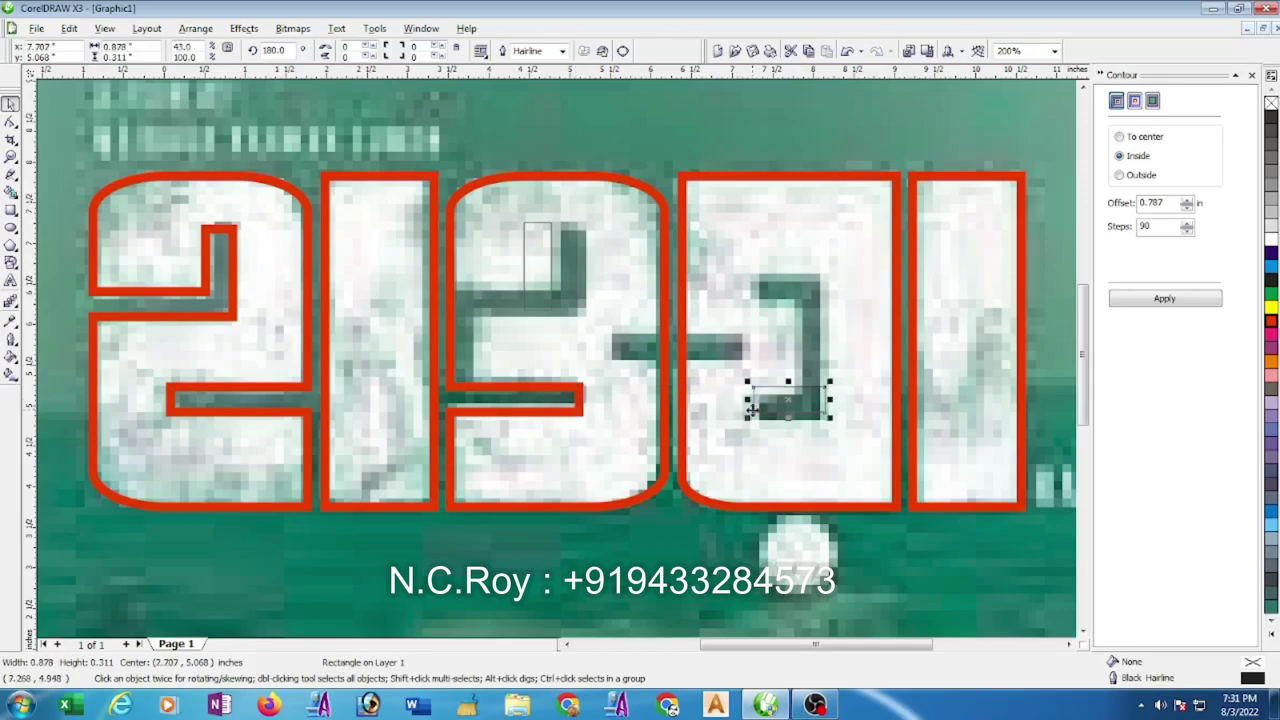
{"action": "scroll", "coordinate": [792, 382], "scroll_direction": "up", "scroll_amount": 1}
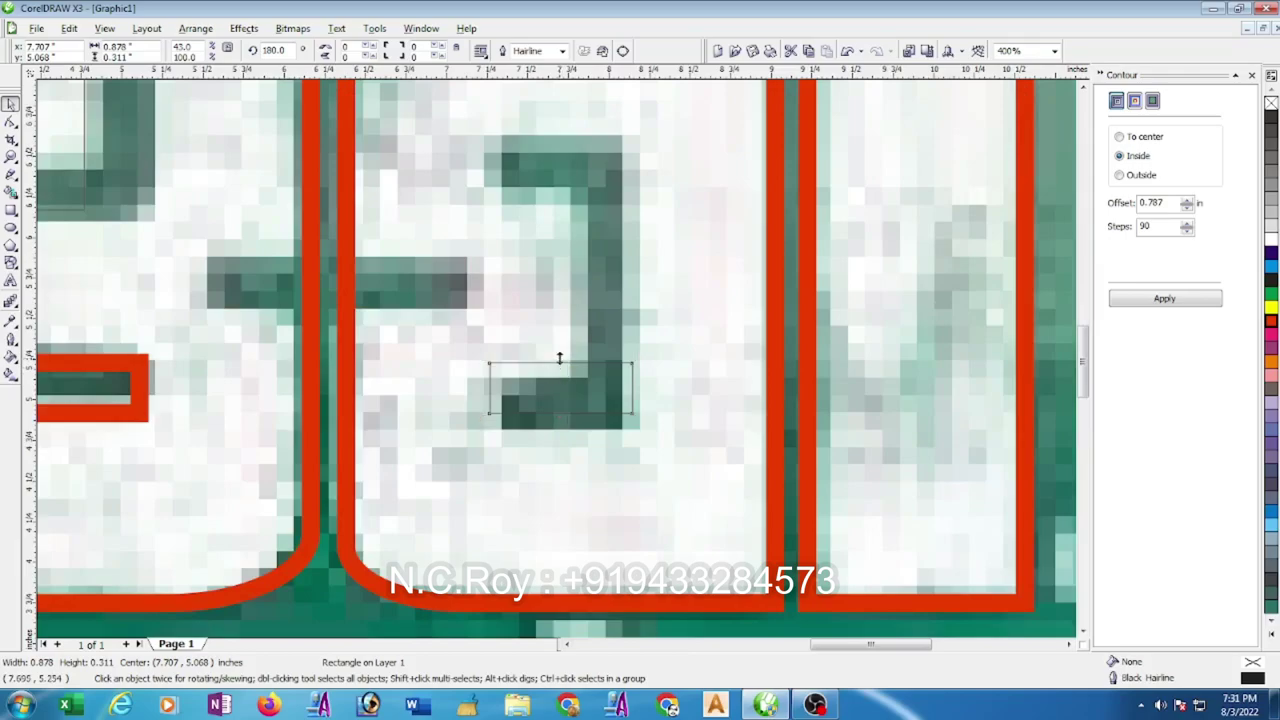
{"action": "left_click_drag", "start_coordinate": [560, 358], "coordinate": [560, 366]}
{"action": "left_click_drag", "start_coordinate": [560, 418], "coordinate": [560, 437]}
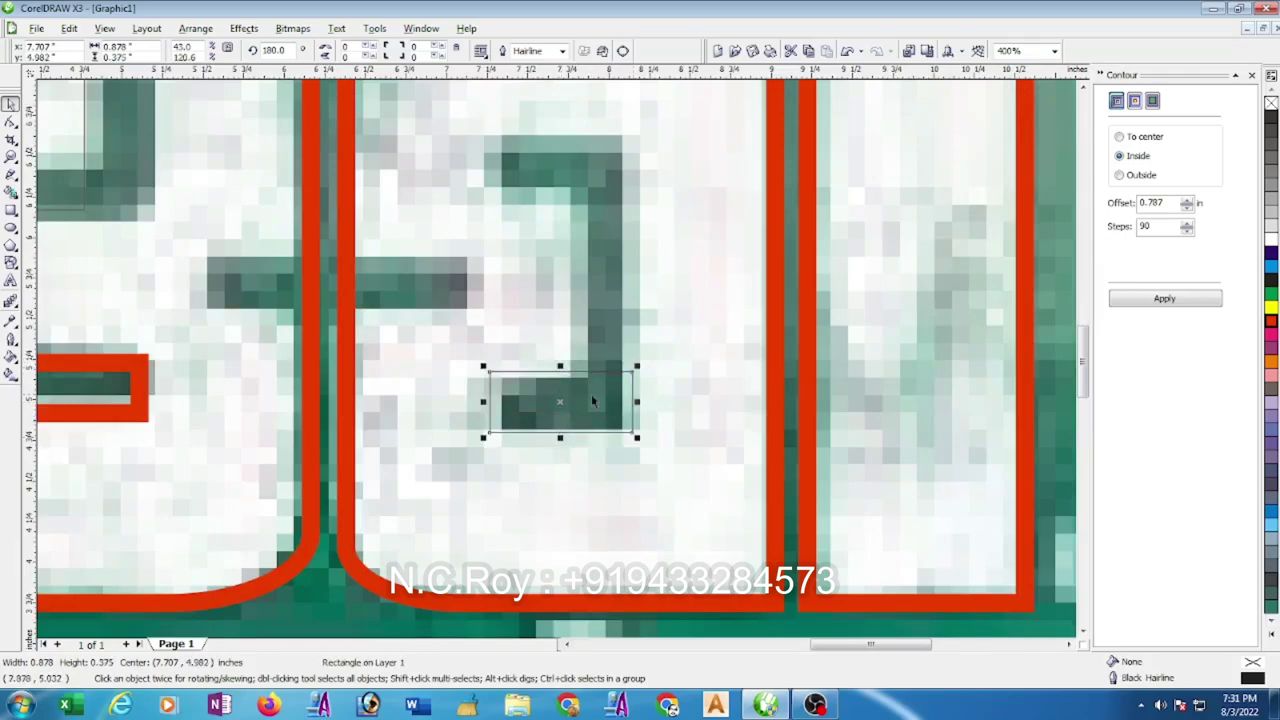
{"action": "mouse_move", "coordinate": [560, 403]}
{"action": "left_mouse_down"}
{"action": "mouse_move", "coordinate": [560, 171]}
{"action": "mouse_move", "coordinate": [532, 172]}
{"action": "left_mouse_up"}
{"action": "scroll", "coordinate": [440, 237], "scroll_direction": "down", "scroll_amount": 2}
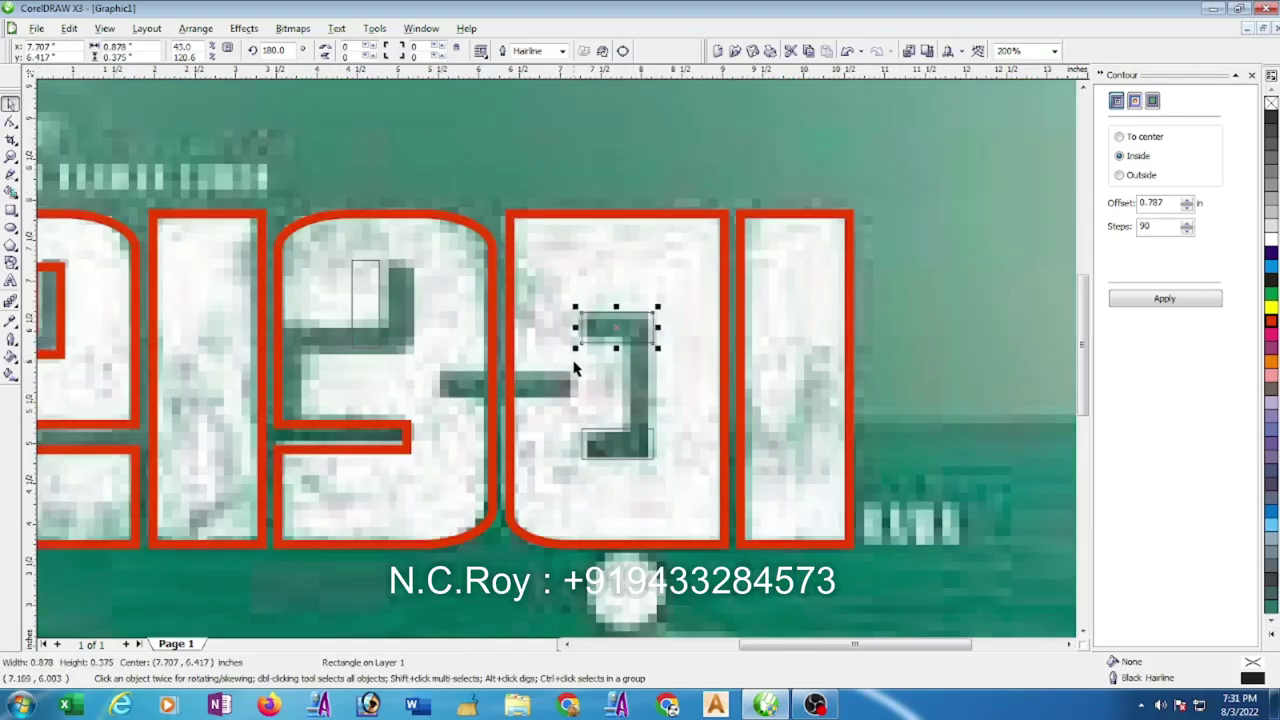
Fit a 1.617 × 0.306 in rectangle over the dark dash between the third and fourth letters.
{"action": "left_click", "coordinate": [352, 315]}
{"action": "scroll", "coordinate": [352, 315], "scroll_direction": "up", "scroll_amount": 2}
{"action": "left_click_drag", "start_coordinate": [684, 366], "coordinate": [753, 378]}
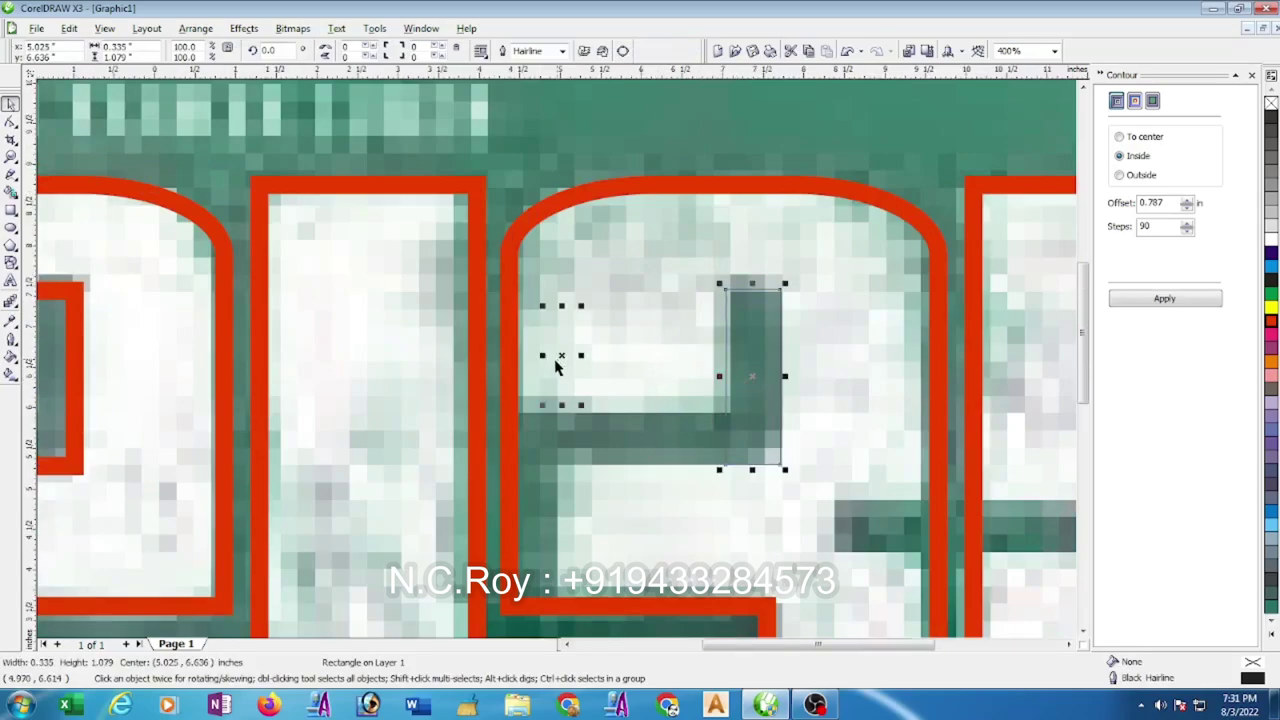
{"action": "scroll", "coordinate": [545, 375], "scroll_direction": "down", "scroll_amount": 2}
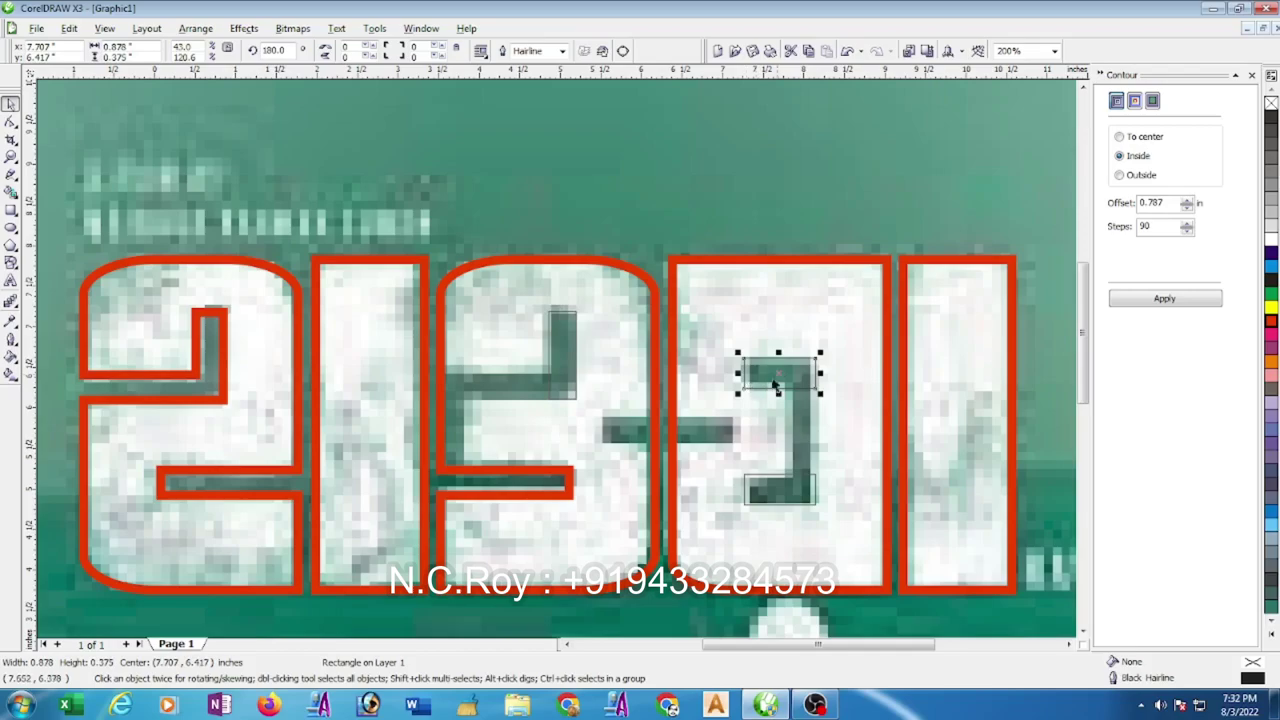
{"action": "mouse_move", "coordinate": [776, 383]}
{"action": "left_mouse_down"}
{"action": "mouse_move", "coordinate": [640, 432]}
{"action": "mouse_move", "coordinate": [737, 431]}
{"action": "left_mouse_up"}
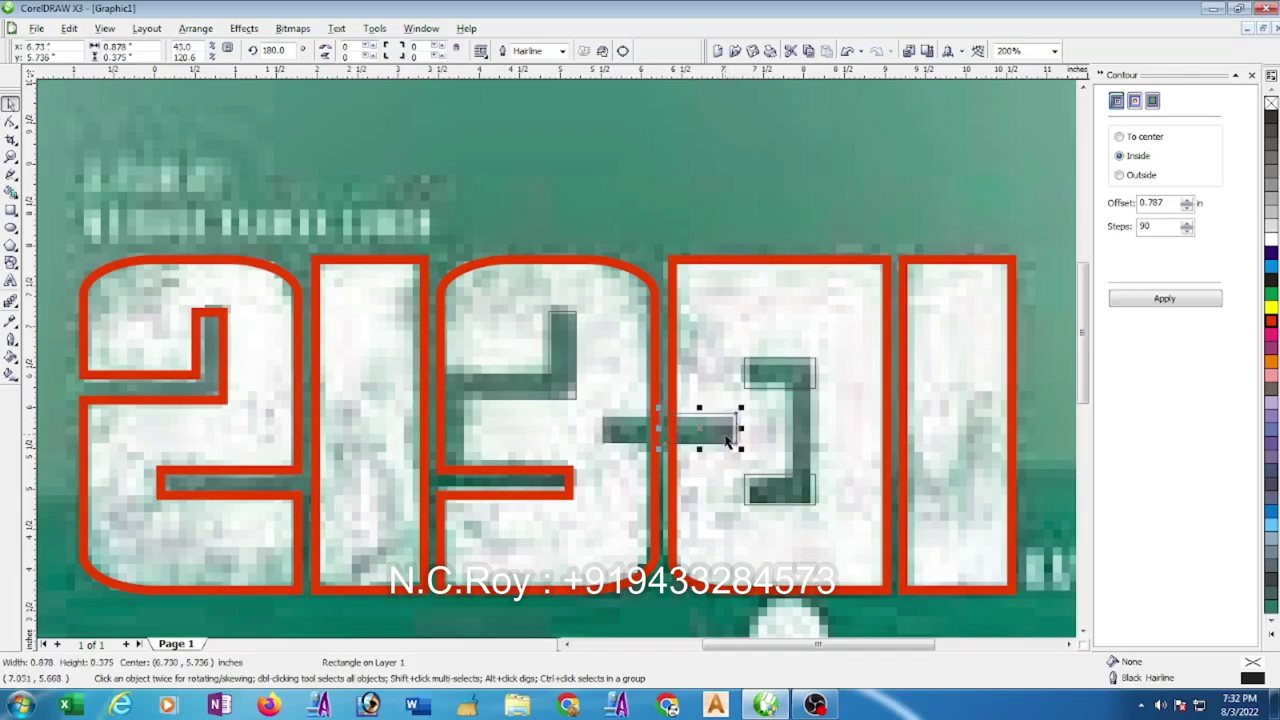
{"action": "key", "text": "ctrl+z"}
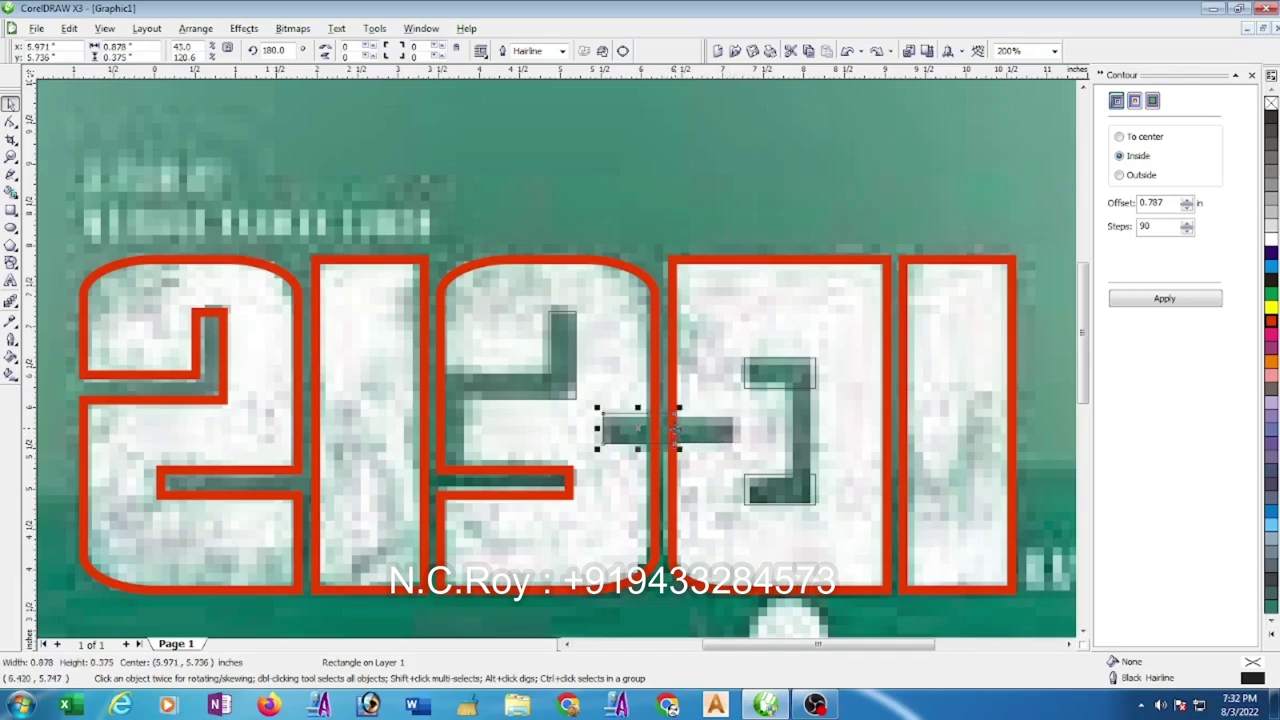
{"action": "left_click_drag", "start_coordinate": [679, 430], "coordinate": [739, 433]}
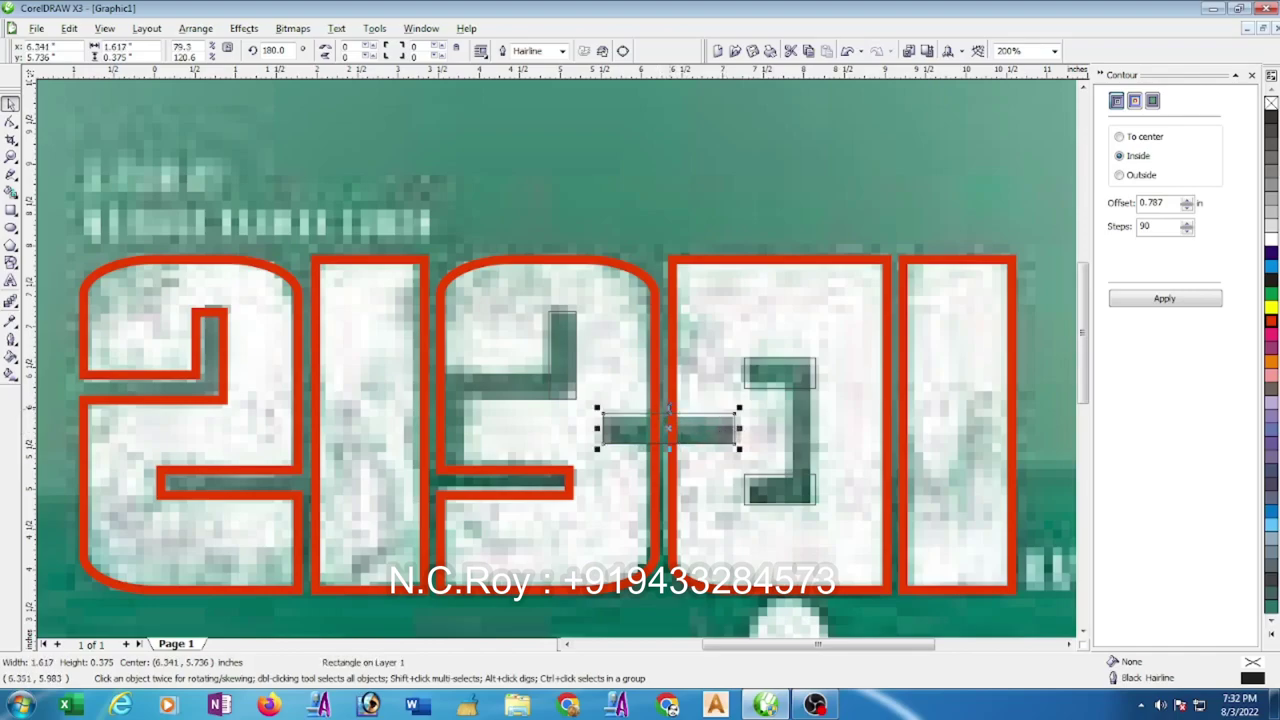
{"action": "left_click_drag", "start_coordinate": [668, 408], "coordinate": [669, 415]}
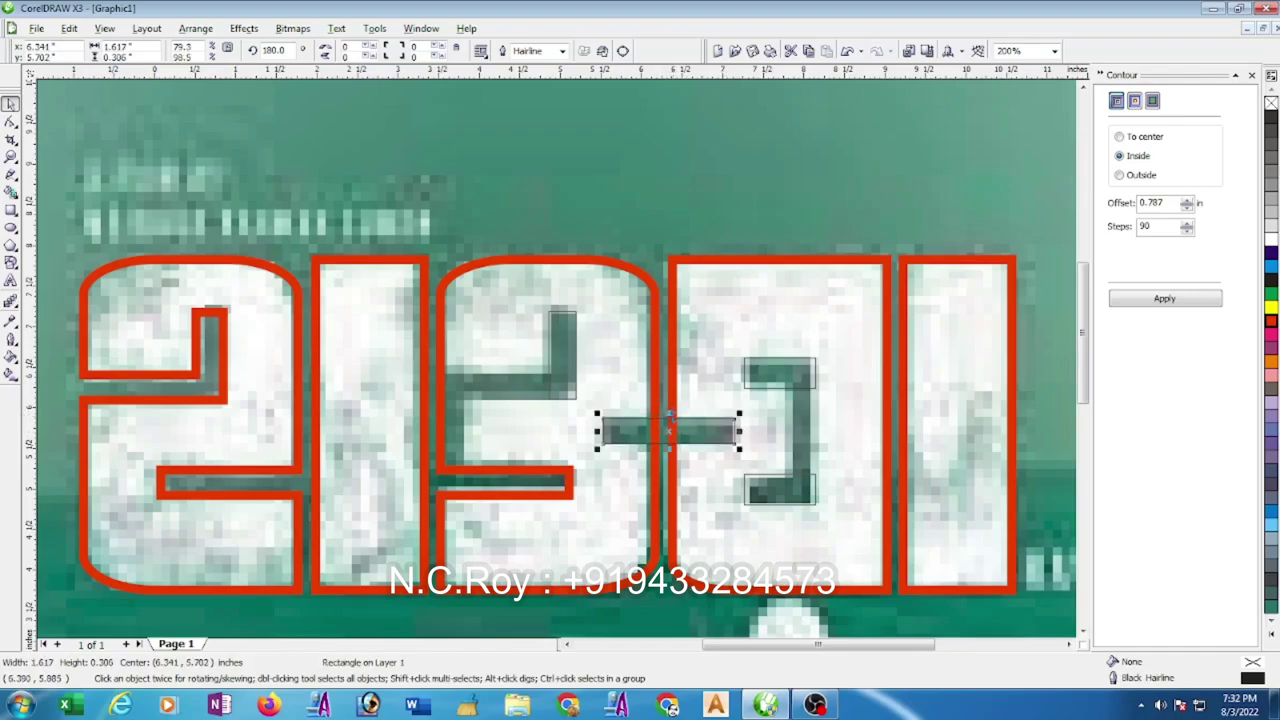
Weld the crossbar rectangle into the red outline joining the third and fourth letters.
{"action": "left_click", "coordinate": [656, 384]}
{"action": "left_click", "coordinate": [668, 378], "text": "shift"}
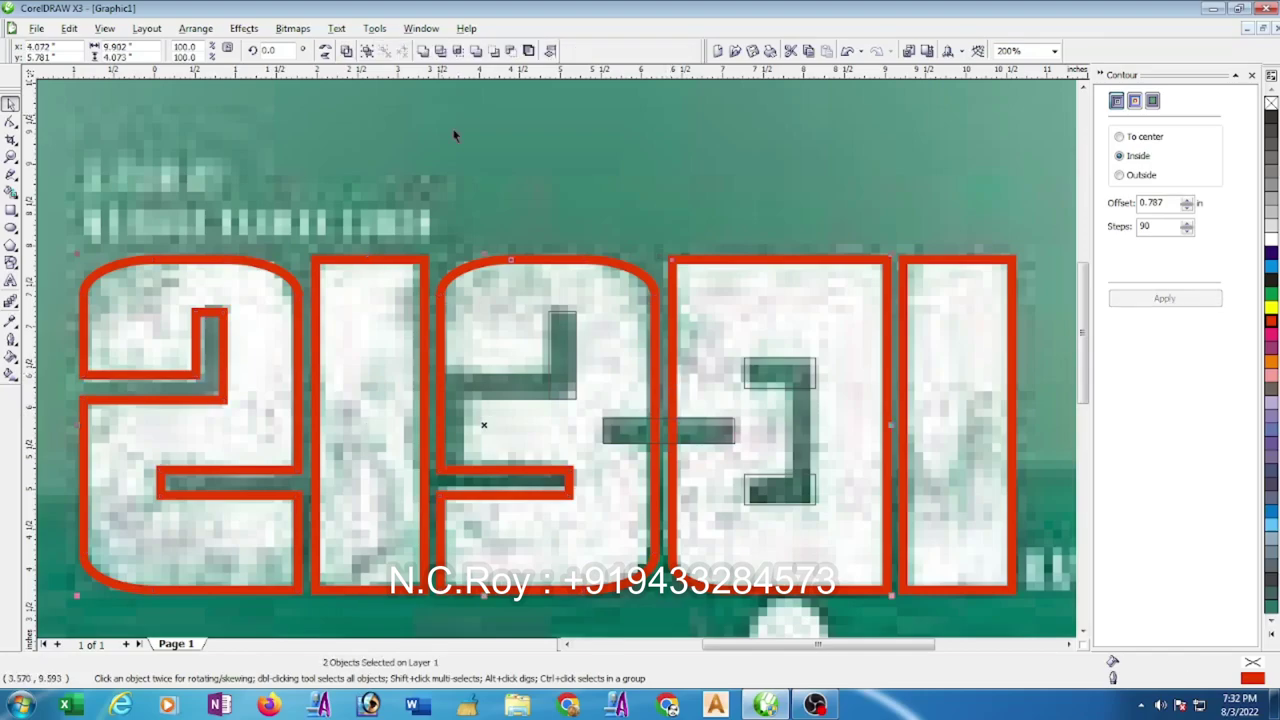
{"action": "left_click", "coordinate": [346, 56]}
{"action": "left_click", "coordinate": [696, 193]}
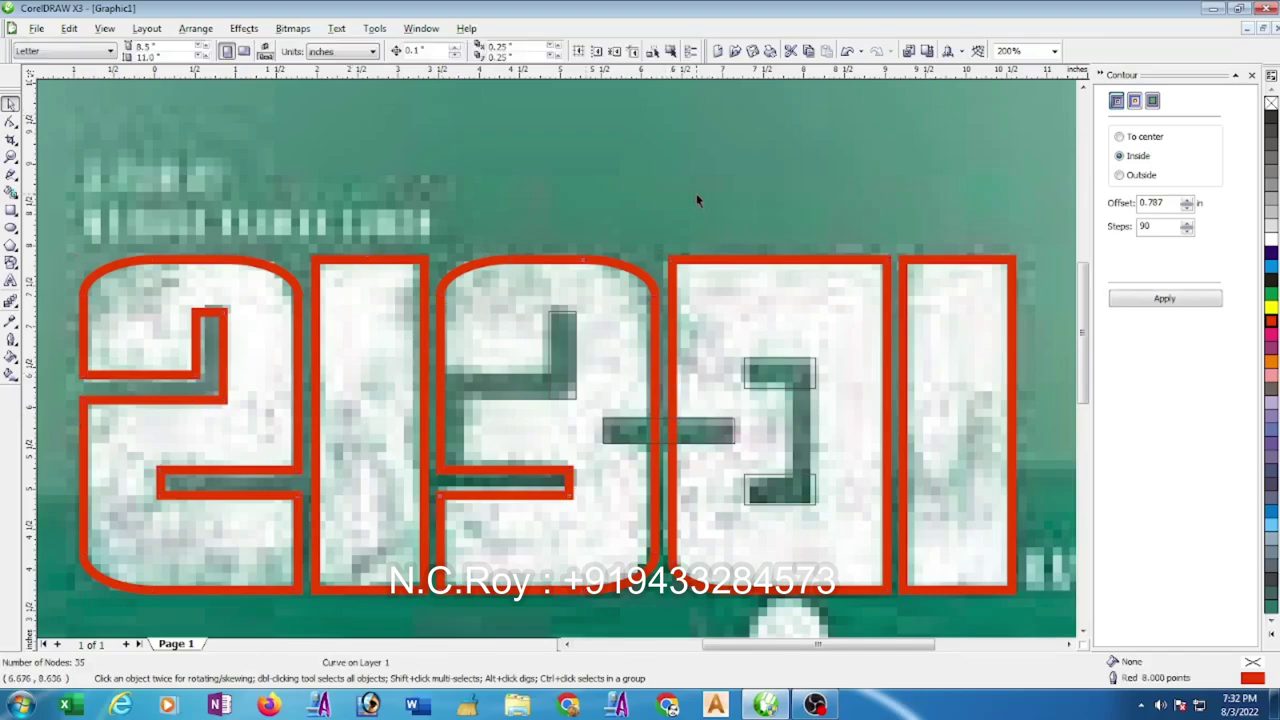
{"action": "left_click", "coordinate": [664, 421]}
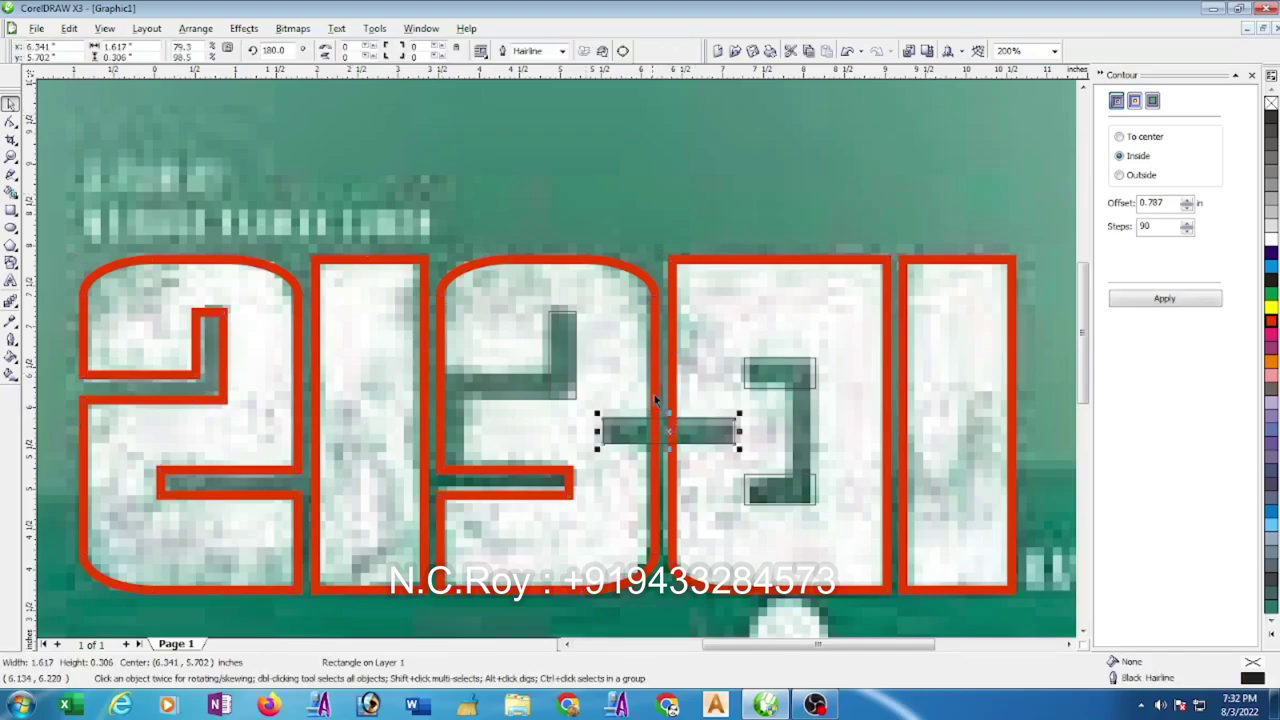
{"action": "left_click", "coordinate": [653, 378], "text": "shift"}
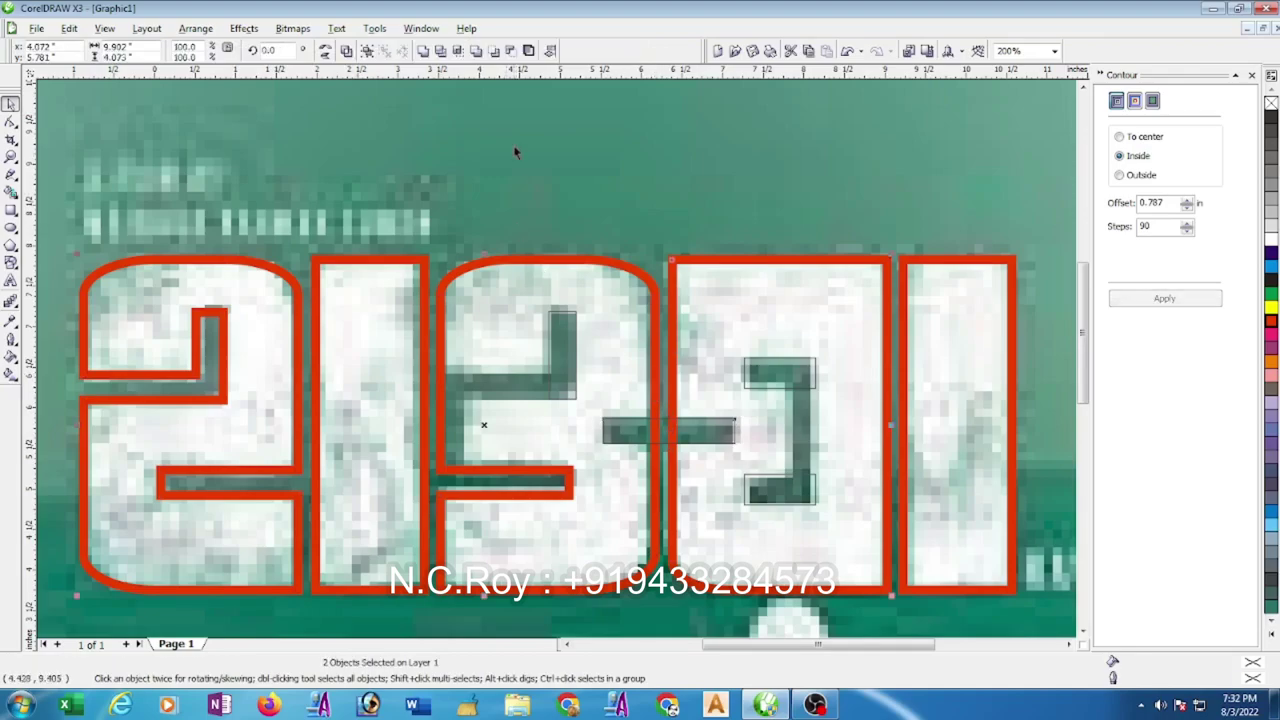
{"action": "left_click", "coordinate": [441, 51]}
{"action": "left_click", "coordinate": [623, 194]}
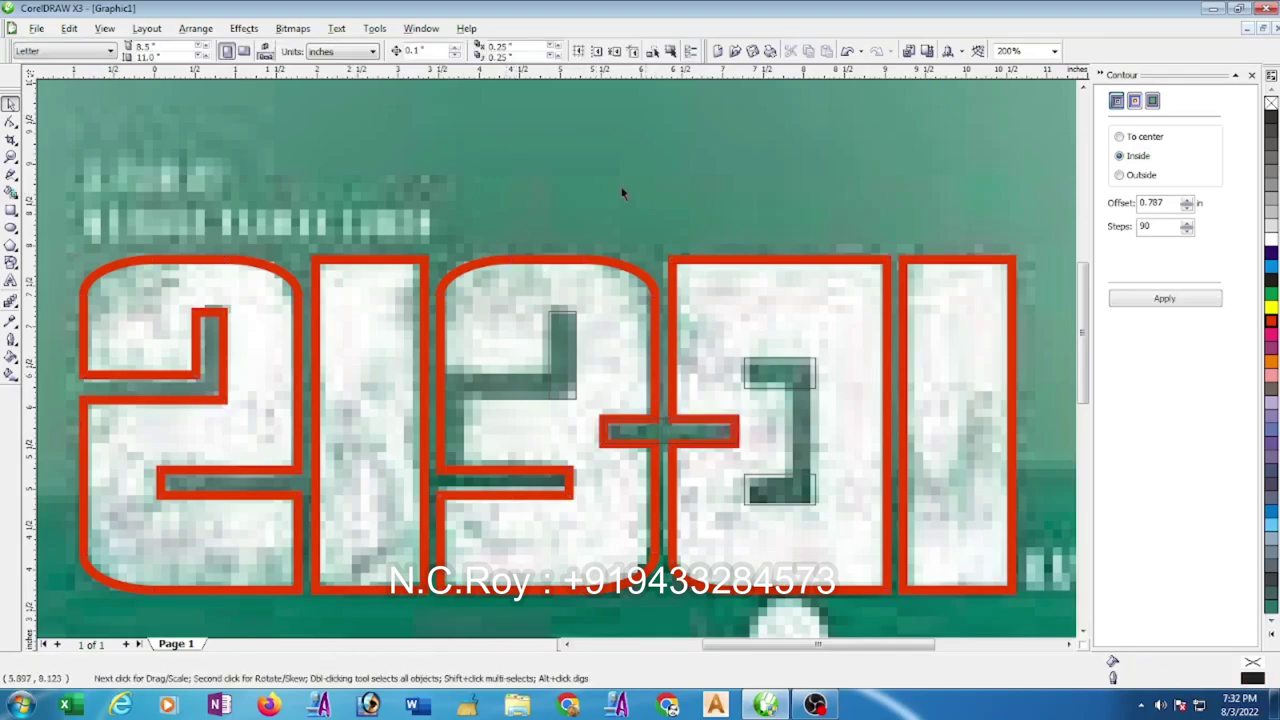
{"action": "left_click", "coordinate": [665, 448]}
Position and stretch the two rectangles over the third letter's L-shaped inner bar, then select both.
{"action": "left_click_drag", "start_coordinate": [667, 430], "coordinate": [478, 385]}
{"action": "scroll", "coordinate": [498, 387], "scroll_direction": "up", "scroll_amount": 1}
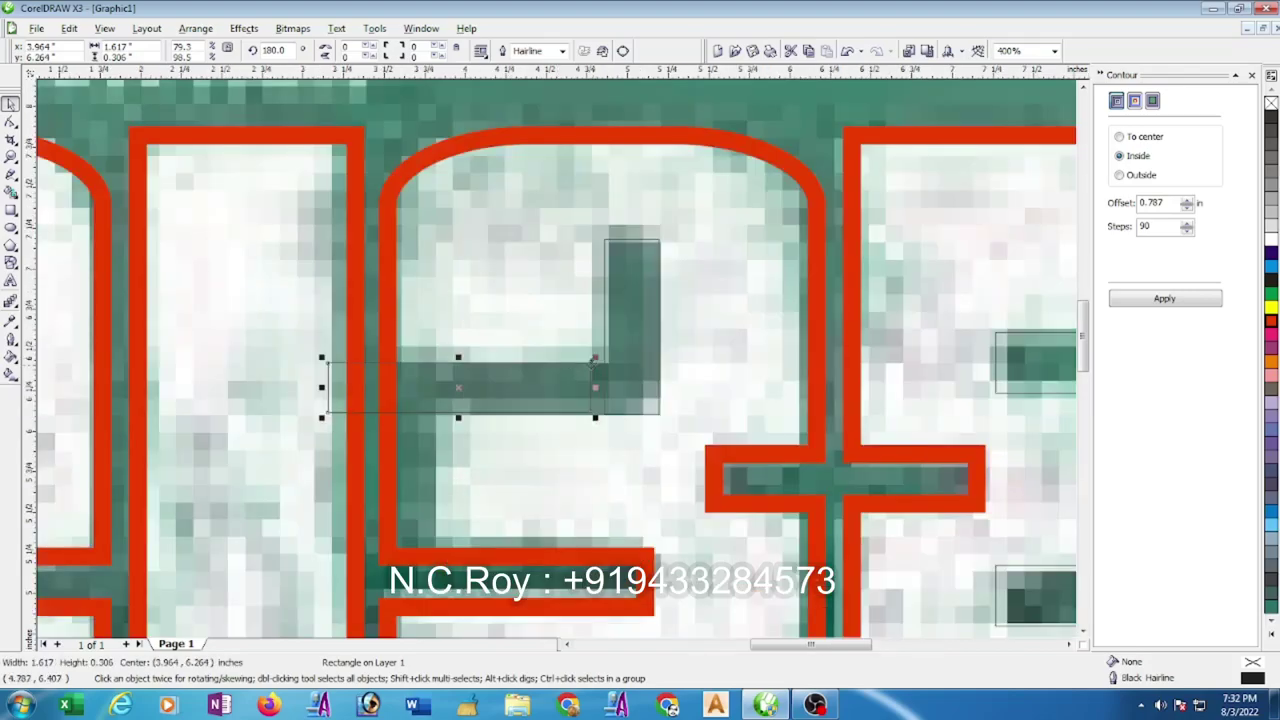
{"action": "left_click", "coordinate": [660, 396], "text": "shift"}
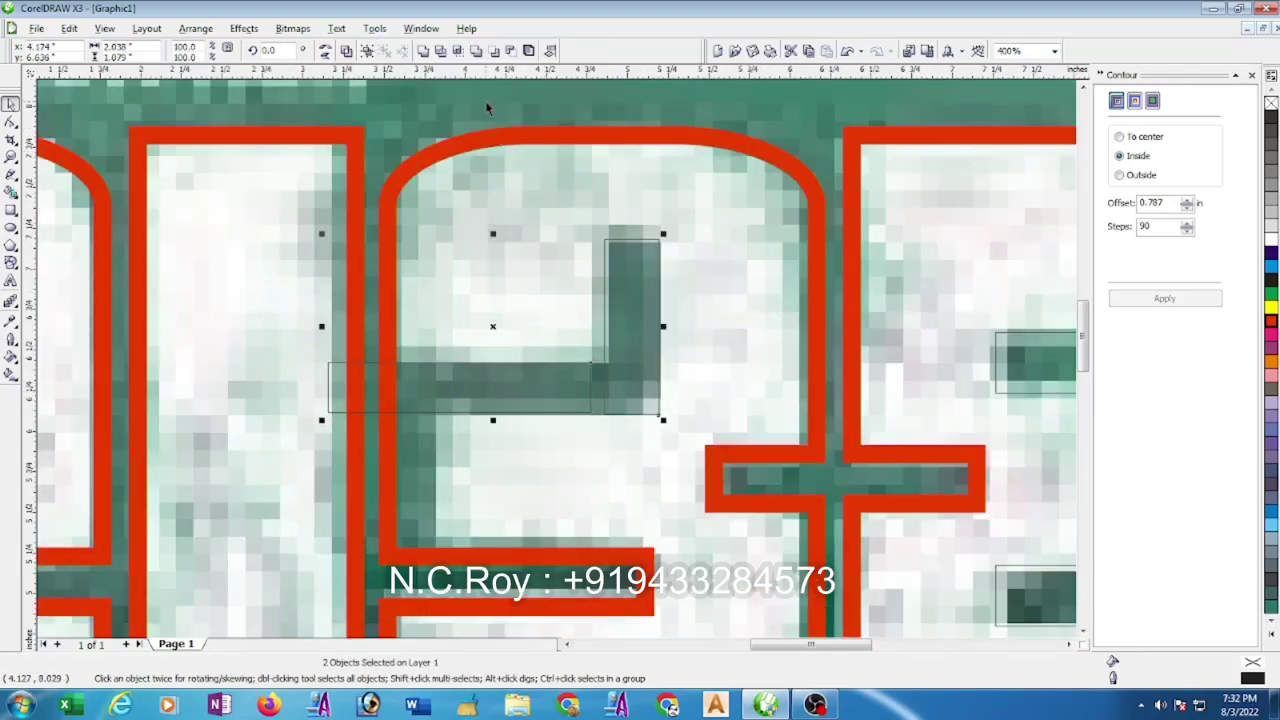
{"action": "key", "text": "Escape"}
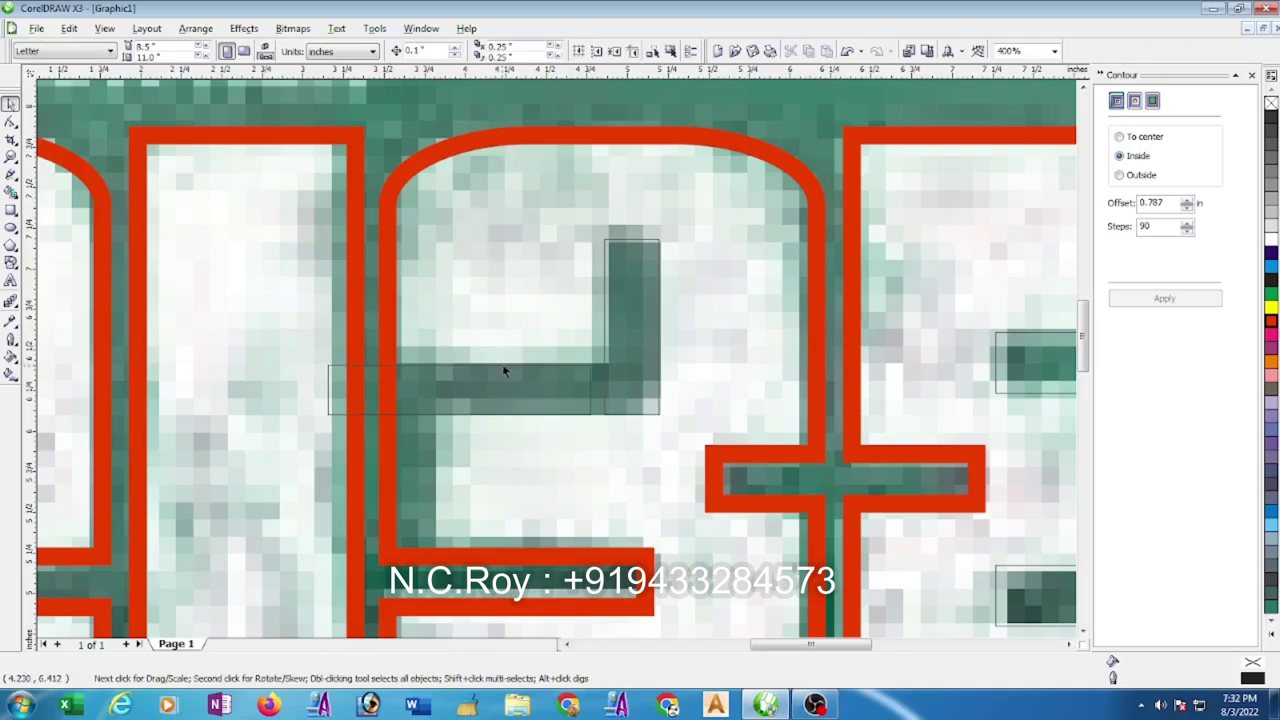
{"action": "left_click", "coordinate": [504, 372]}
{"action": "left_click_drag", "start_coordinate": [595, 389], "coordinate": [654, 389]}
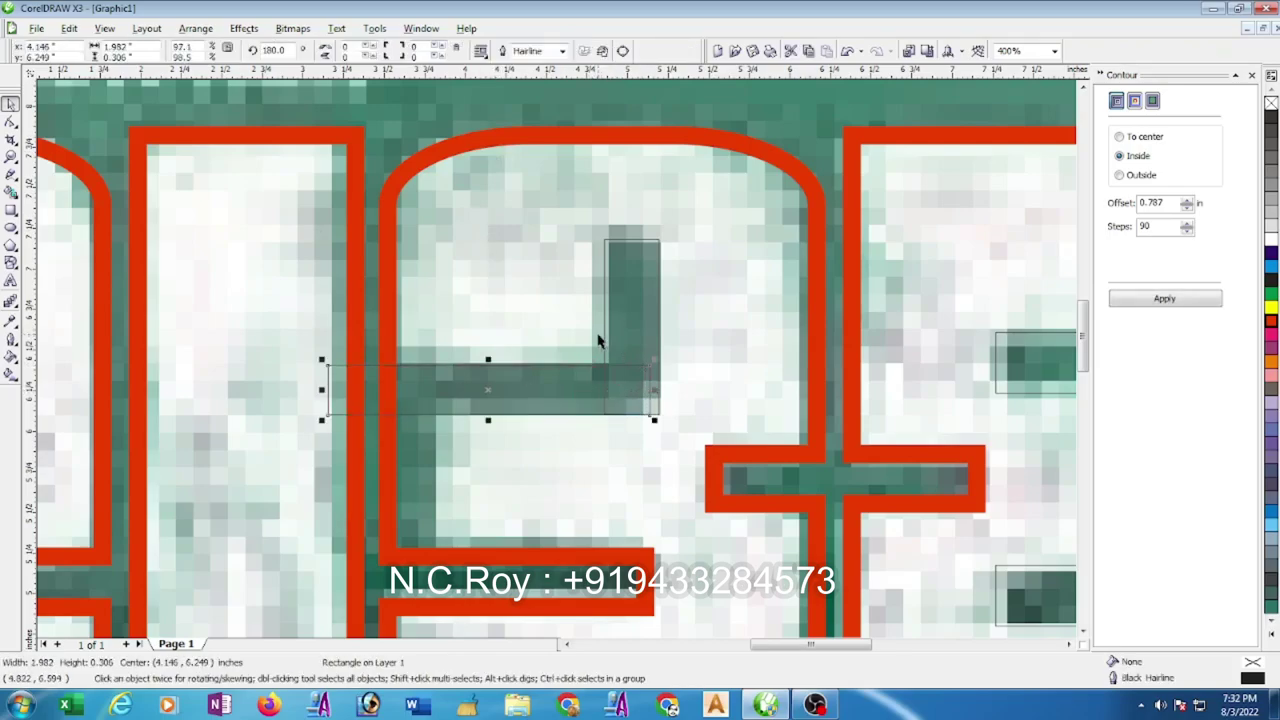
{"action": "key", "text": "Escape"}
{"action": "scroll", "coordinate": [556, 365], "scroll_direction": "down", "scroll_amount": 1}
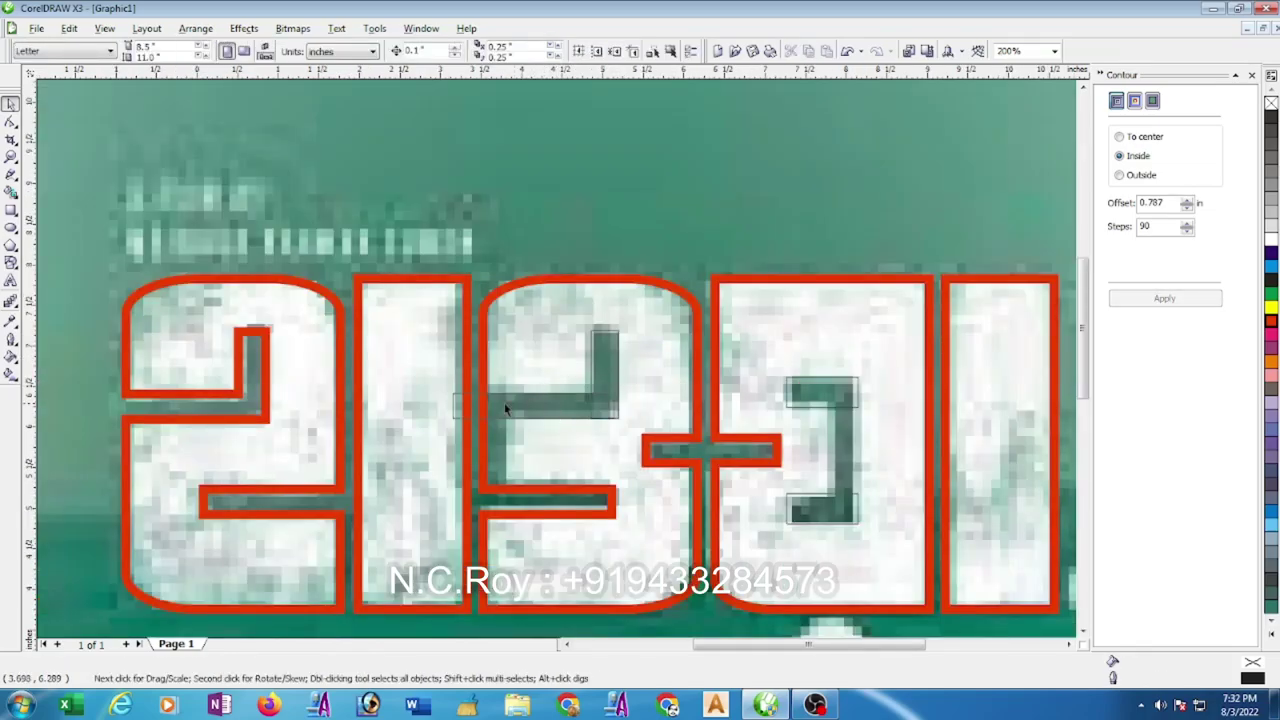
{"action": "left_click", "coordinate": [463, 400]}
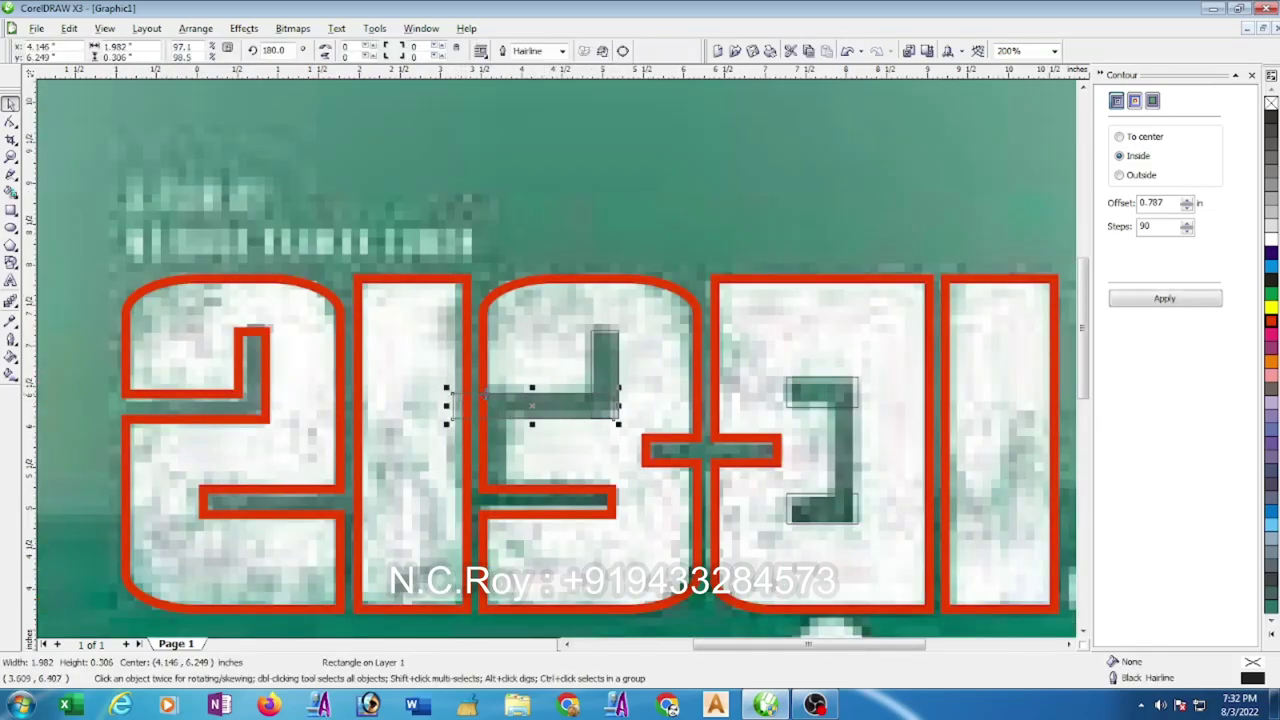
{"action": "left_click", "coordinate": [592, 383], "text": "shift"}
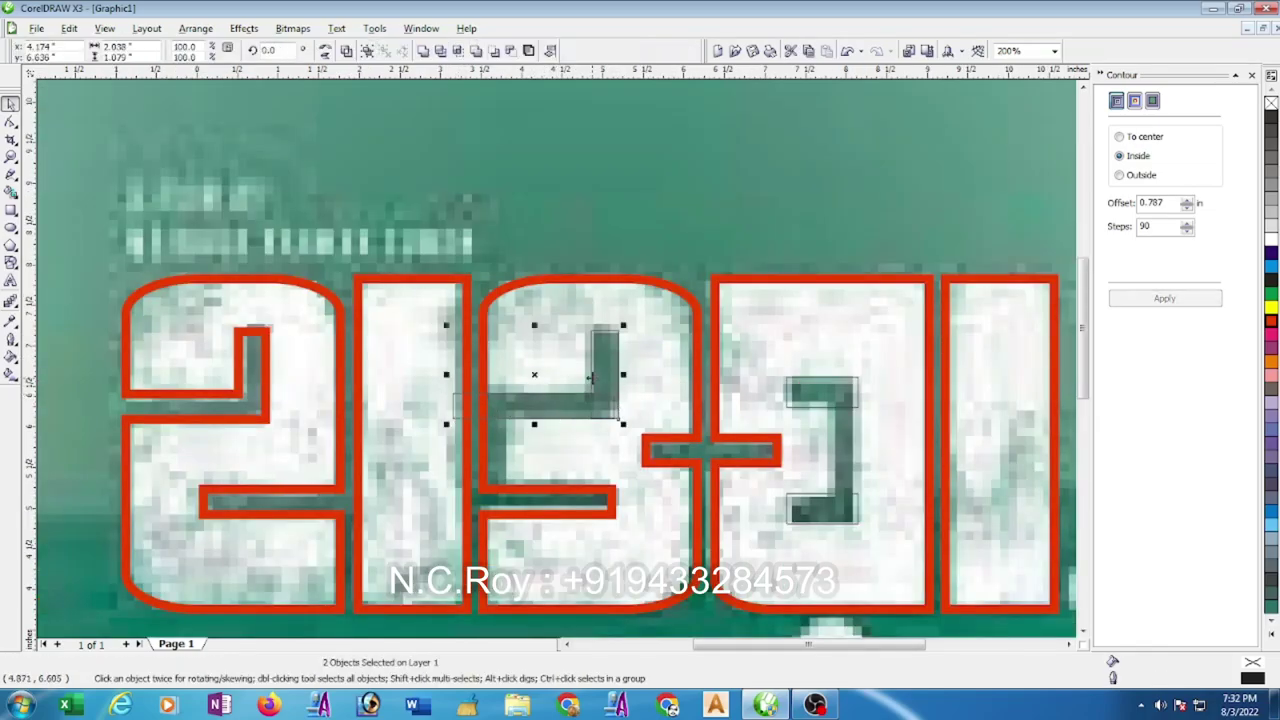
Weld the rectangles into an L shape and trim it out of the red outline.
{"action": "left_click", "coordinate": [423, 50]}
{"action": "left_click", "coordinate": [528, 289], "text": "shift"}
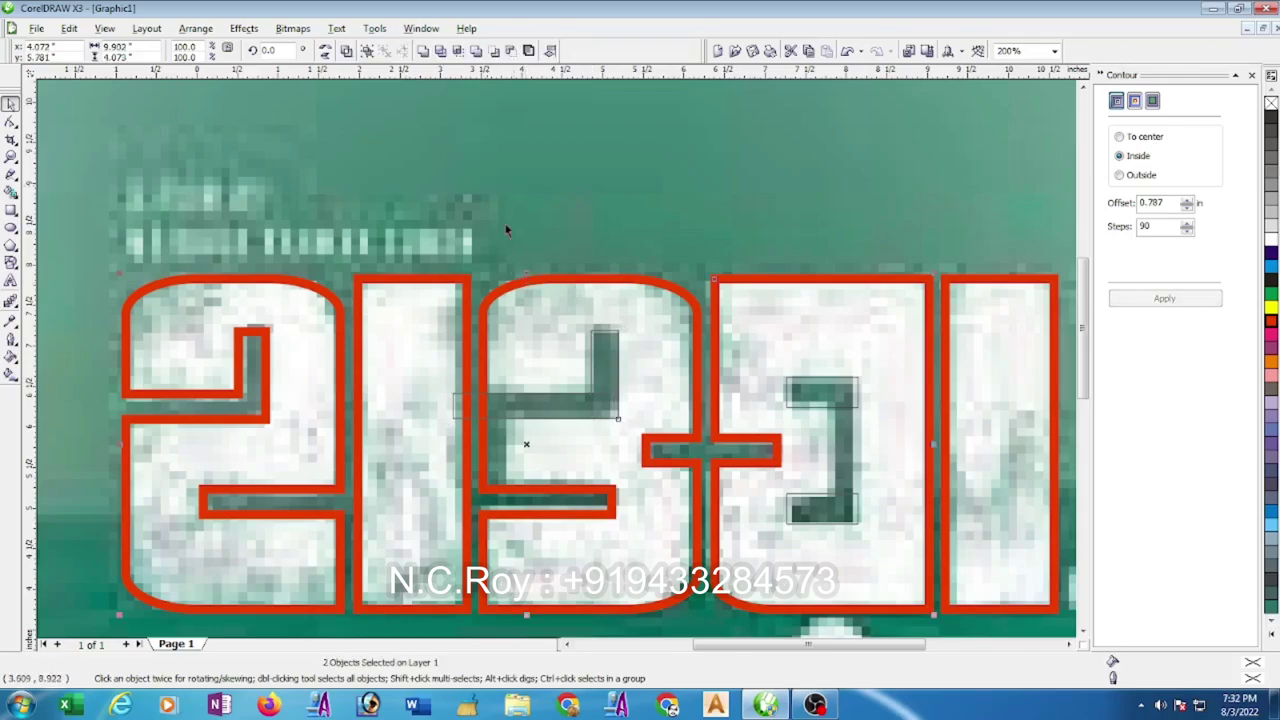
{"action": "left_click", "coordinate": [440, 50]}
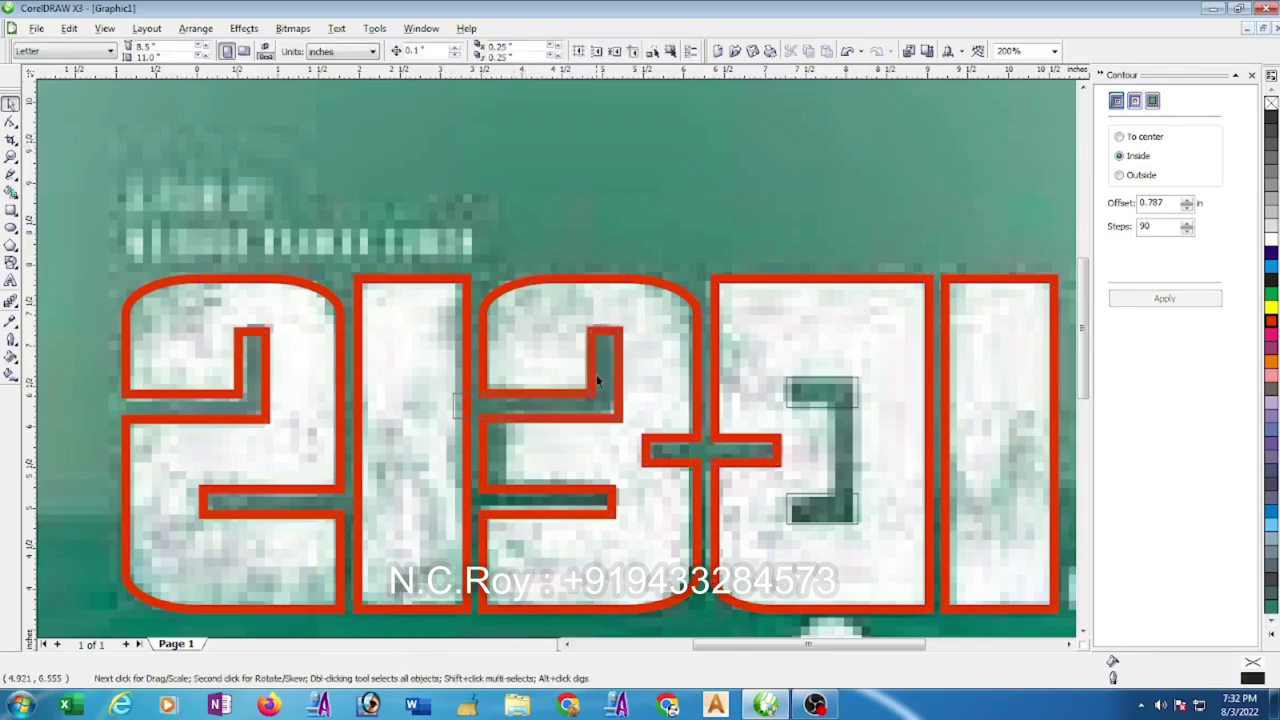
{"action": "left_click", "coordinate": [637, 428]}
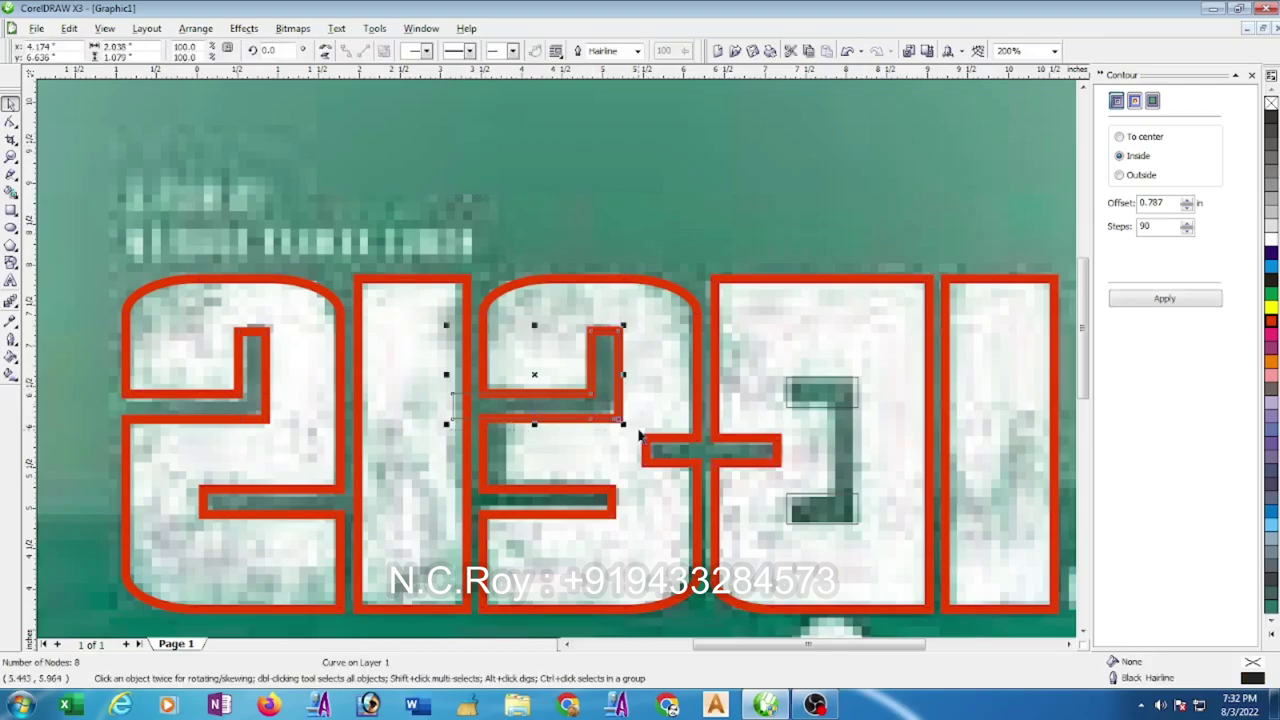
{"action": "left_click", "coordinate": [530, 475]}
{"action": "scroll", "coordinate": [530, 475], "scroll_direction": "up", "scroll_amount": 2}
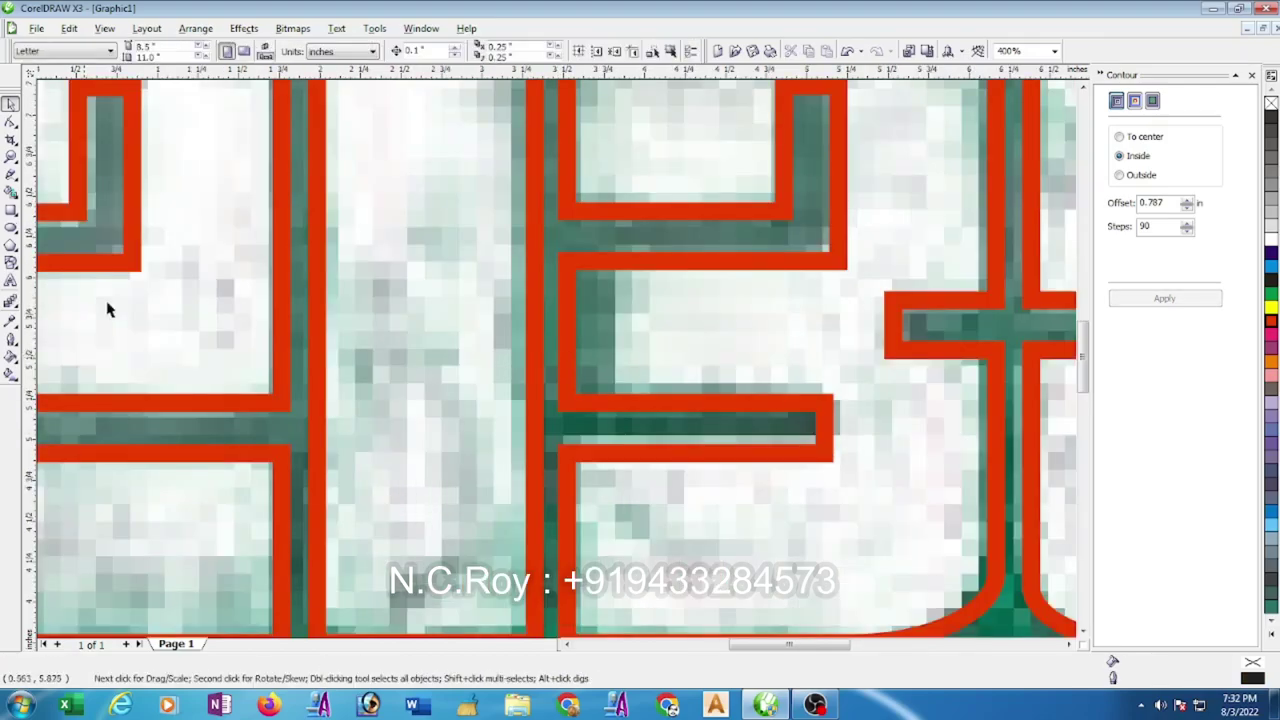
Draw a rectangle over the third letter's dark vertical stem and trim the red outline with it.
{"action": "left_click", "coordinate": [11, 210]}
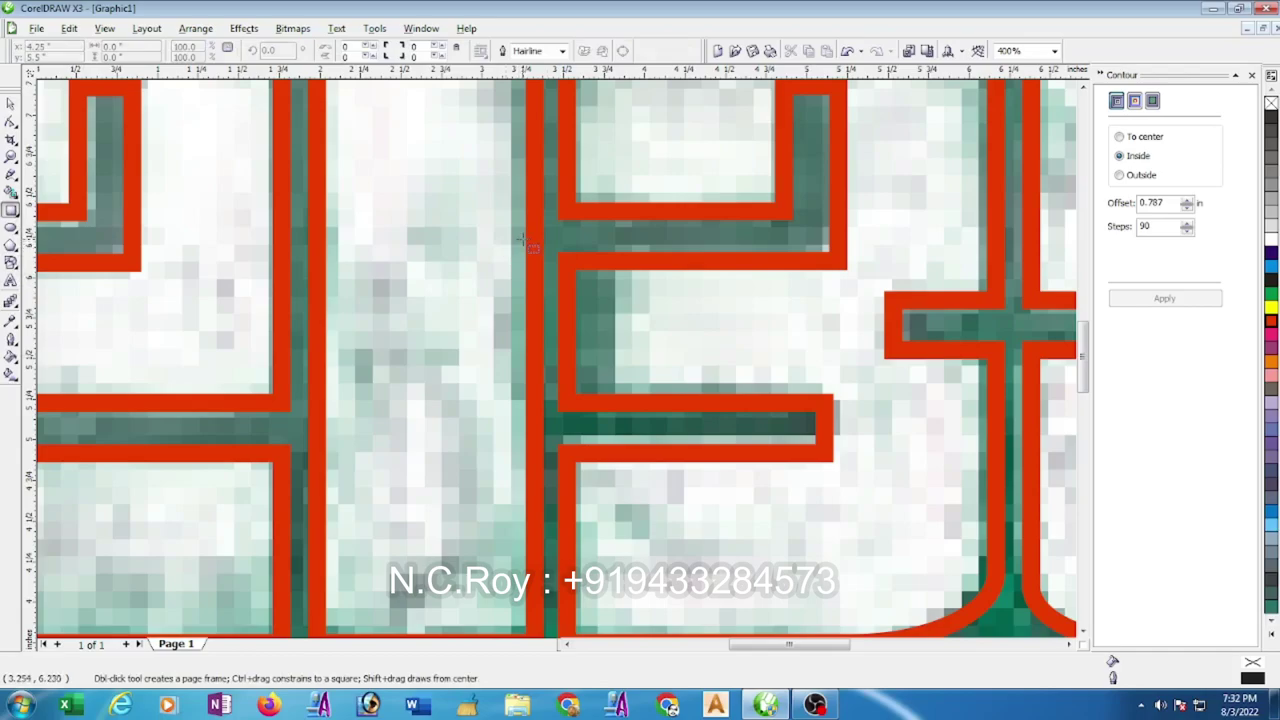
{"action": "left_click_drag", "start_coordinate": [518, 235], "coordinate": [622, 431]}
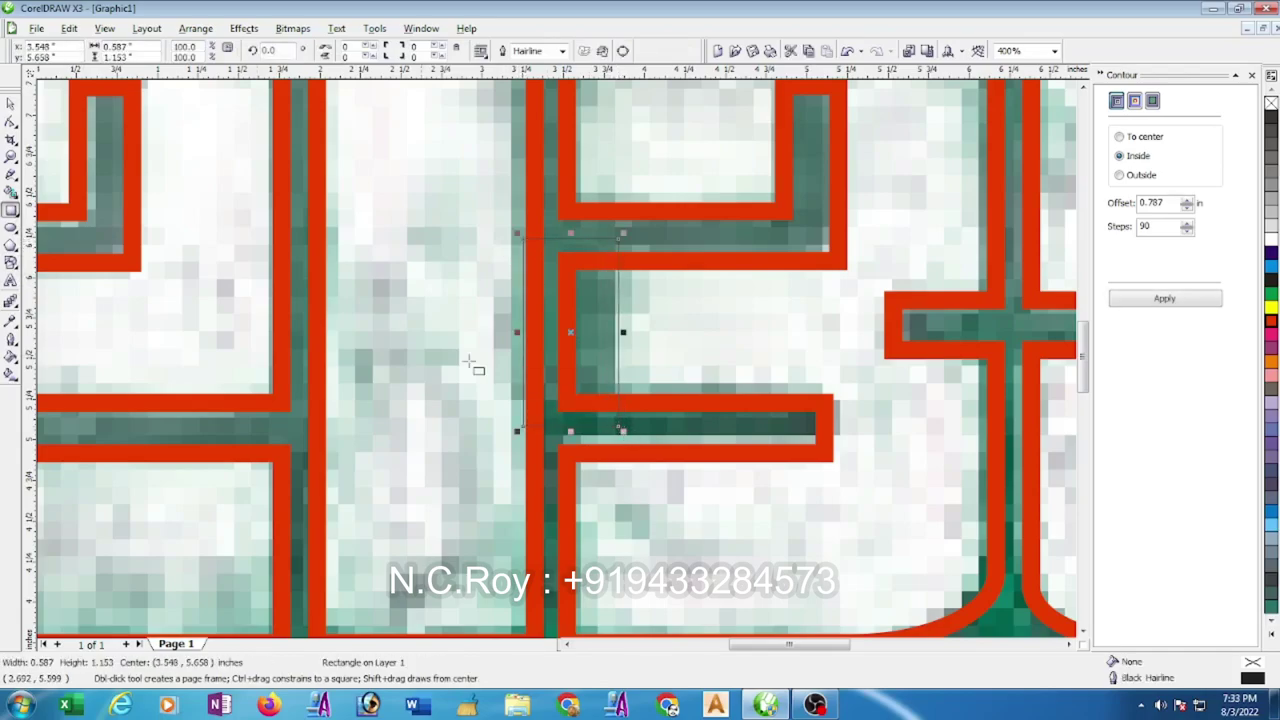
{"action": "left_click", "coordinate": [10, 103]}
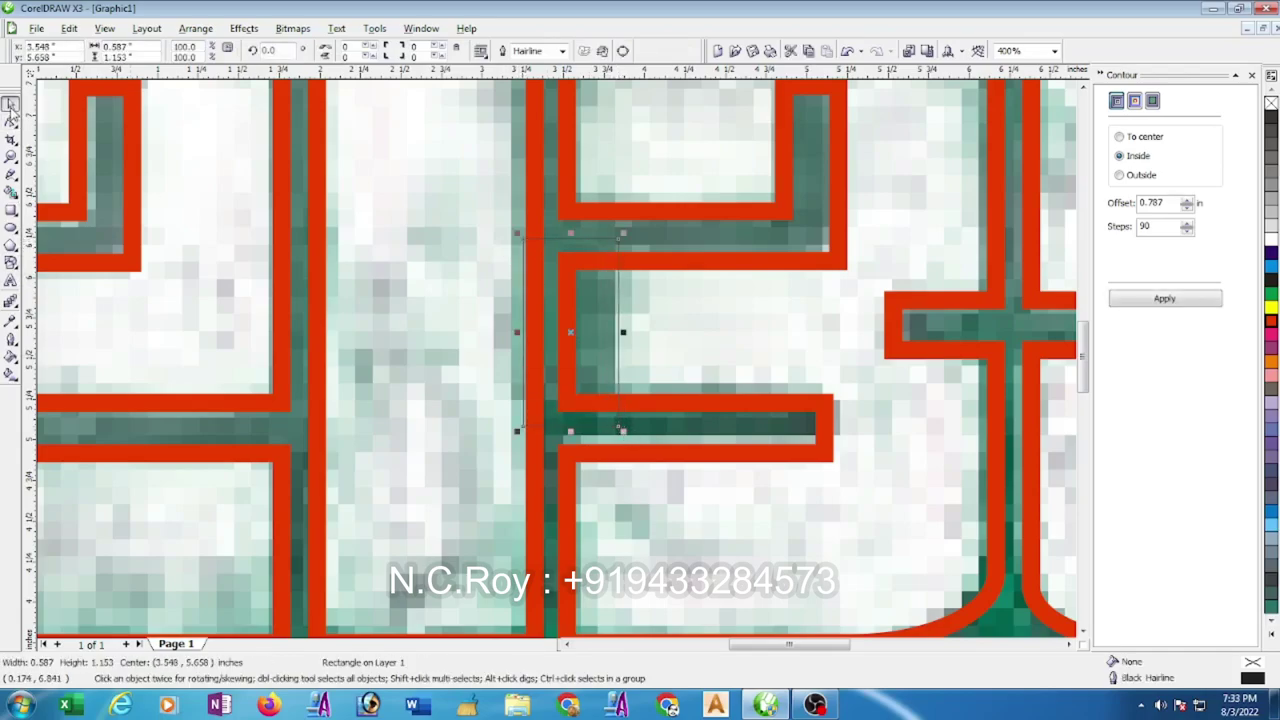
{"action": "left_click", "coordinate": [652, 272], "text": "shift"}
{"action": "left_click", "coordinate": [440, 52]}
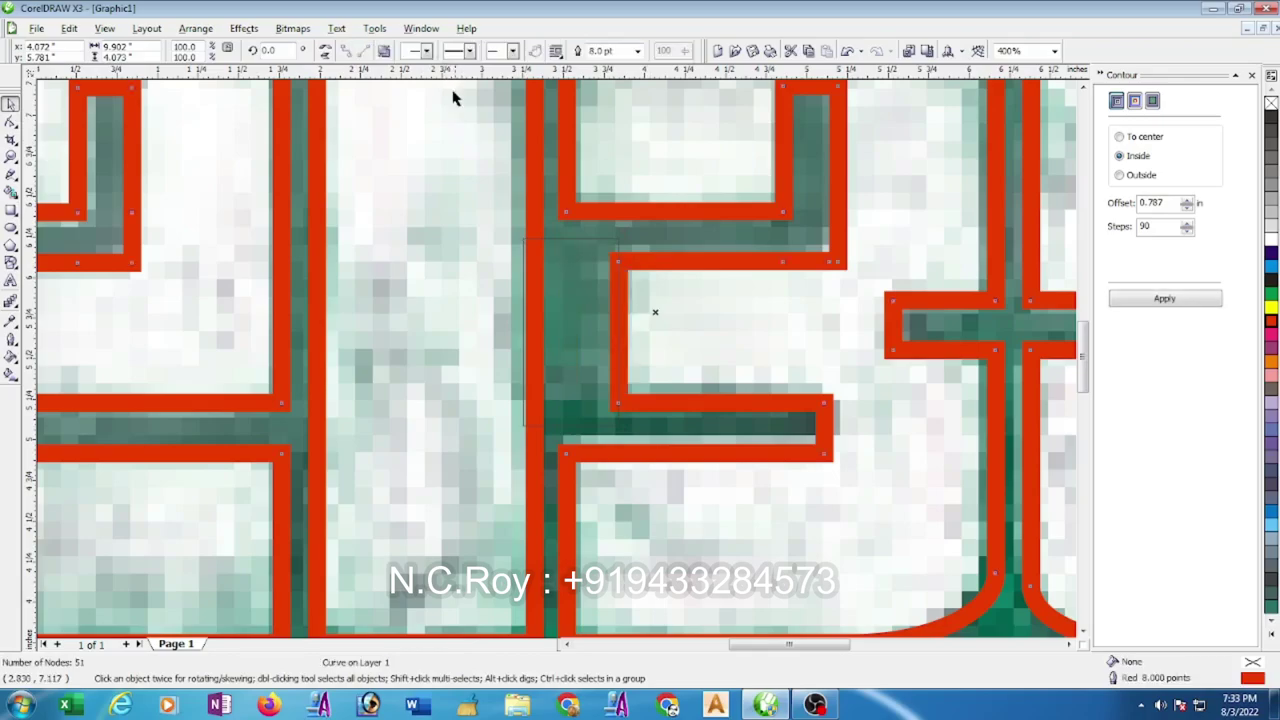
{"action": "key", "text": "Escape"}
{"action": "left_click", "coordinate": [576, 241]}
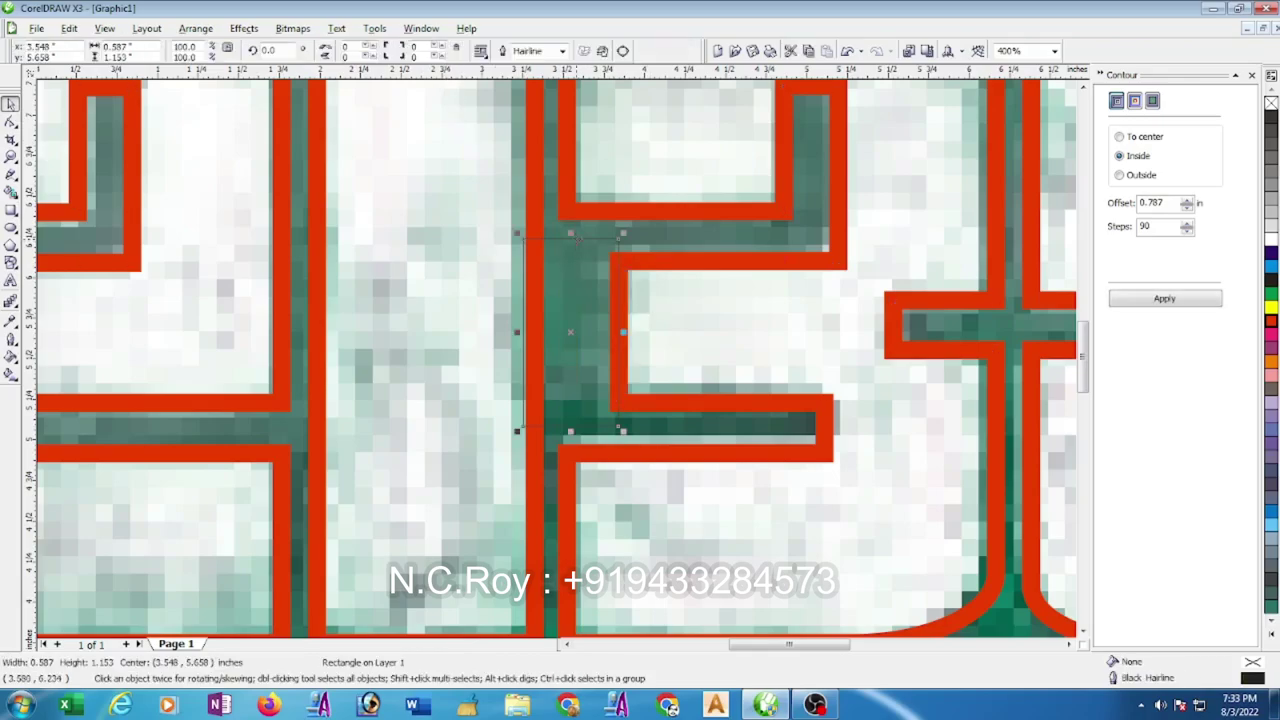
{"action": "key", "text": "Escape"}
{"action": "scroll", "coordinate": [560, 391], "scroll_direction": "down", "scroll_amount": 2}
Draw a 1.016 in circle and place it over the white dot beneath the fourth character.
{"action": "scroll", "coordinate": [783, 490], "scroll_direction": "down", "scroll_amount": 2}
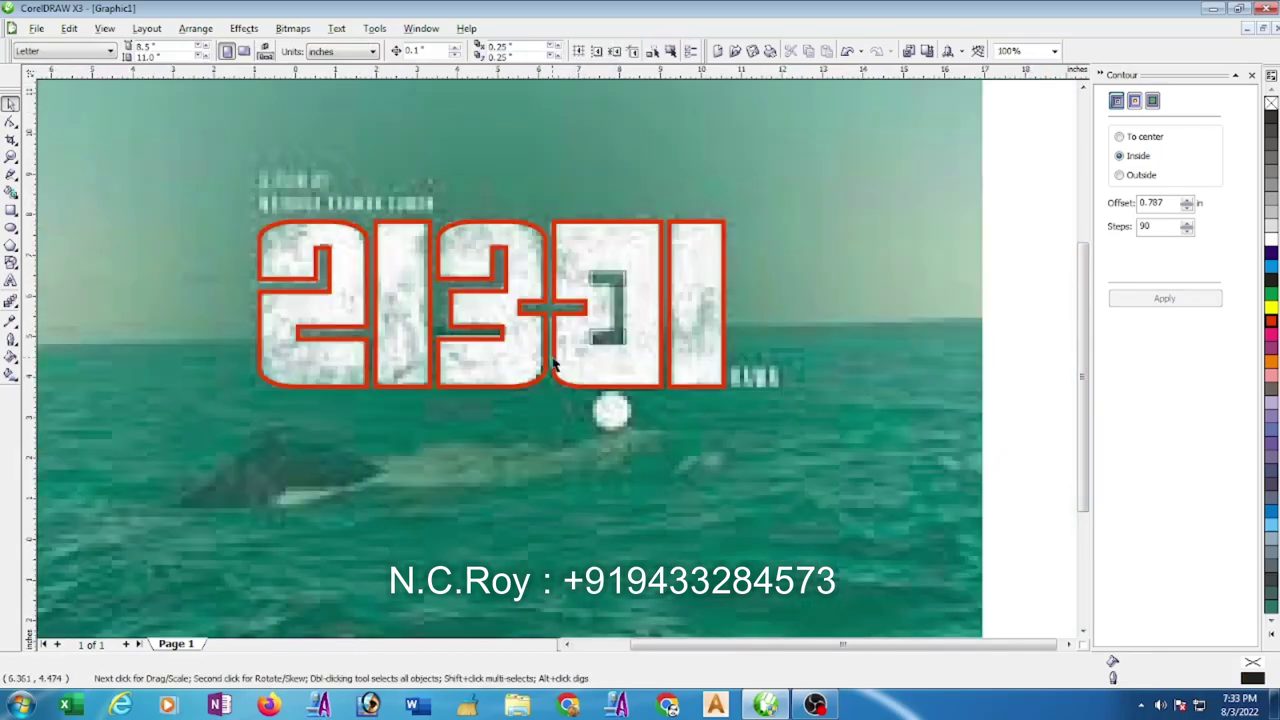
{"action": "scroll", "coordinate": [599, 370], "scroll_direction": "up", "scroll_amount": 2}
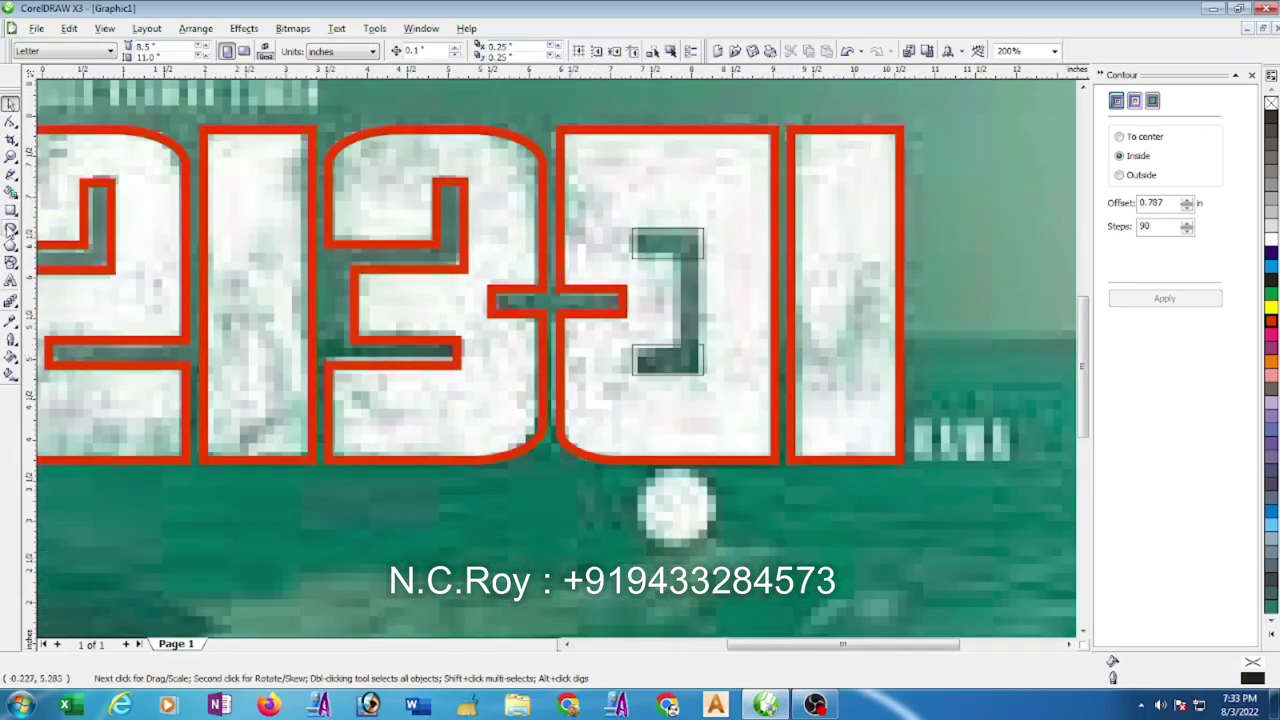
{"action": "left_click", "coordinate": [10, 227]}
{"action": "left_click_drag", "start_coordinate": [645, 492], "coordinate": [723, 548], "text": "ctrl"}
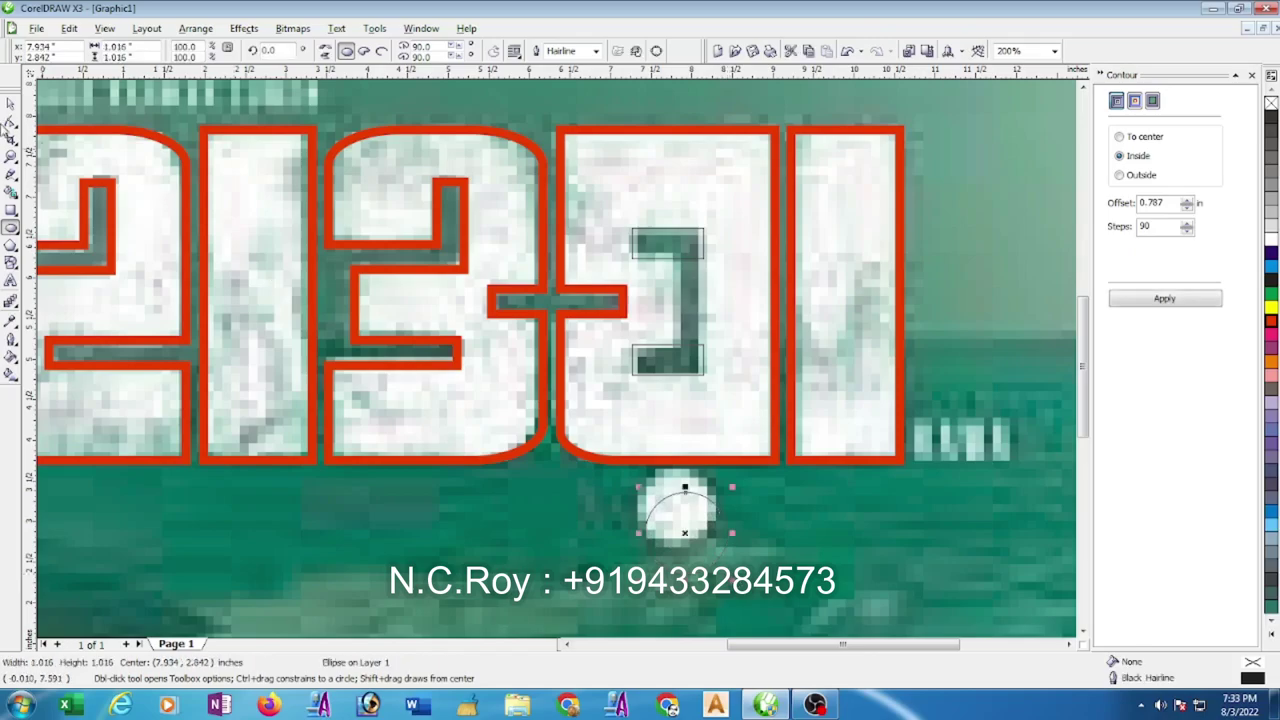
{"action": "left_click", "coordinate": [10, 103]}
{"action": "left_click_drag", "start_coordinate": [685, 535], "coordinate": [676, 511]}
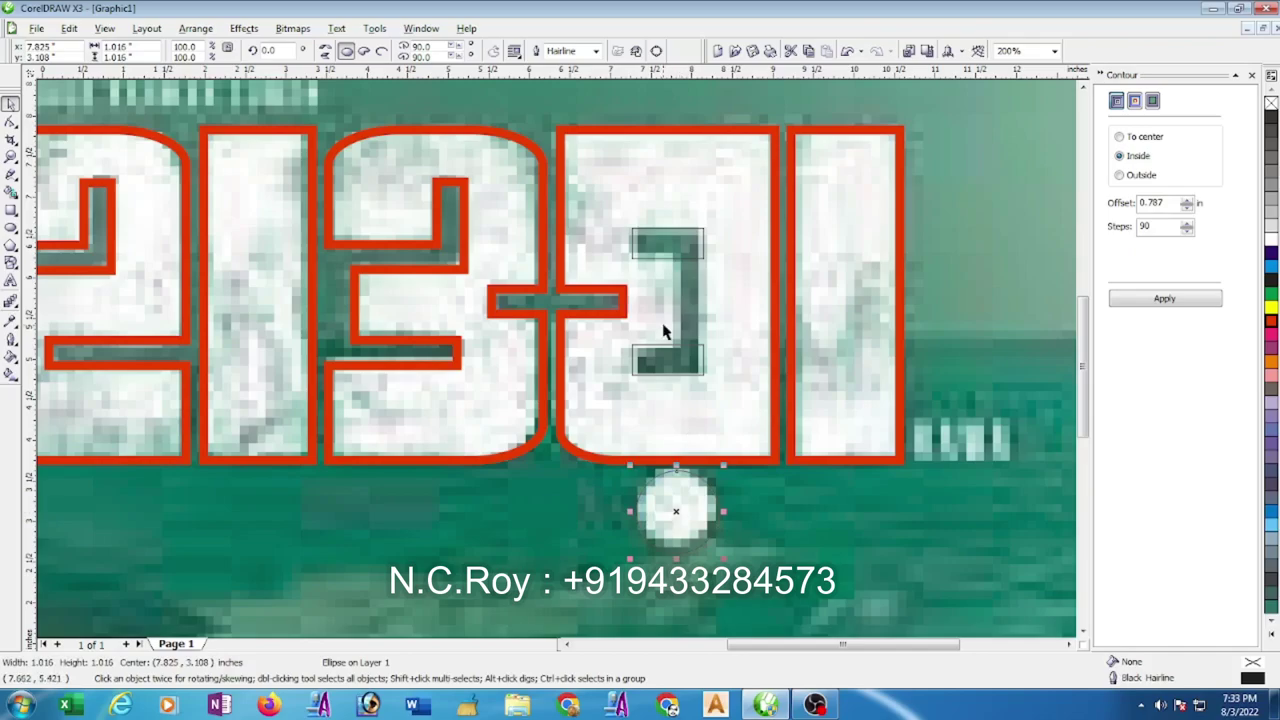
{"action": "scroll", "coordinate": [668, 290], "scroll_direction": "up", "scroll_amount": 1}
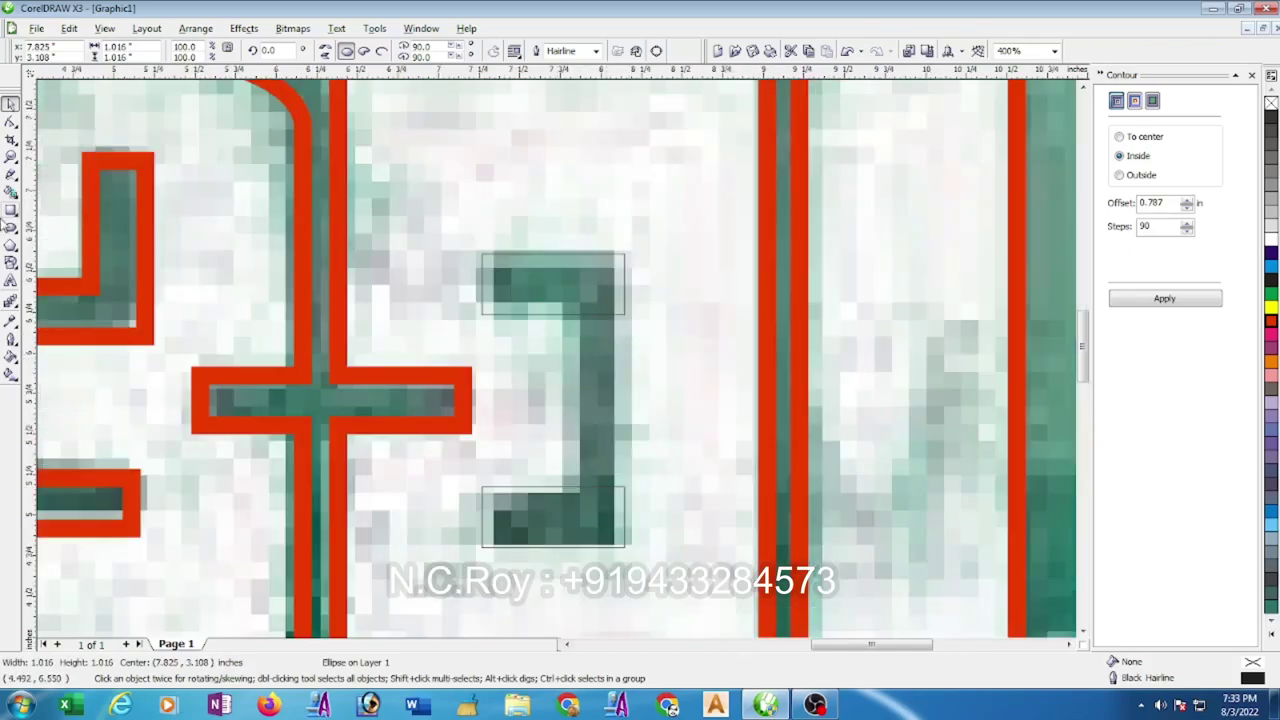
Draw a rectangle over the bracket's vertical stroke; a trial weld of two rectangles is undone.
{"action": "left_click", "coordinate": [10, 210]}
{"action": "left_click_drag", "start_coordinate": [570, 254], "coordinate": [624, 548]}
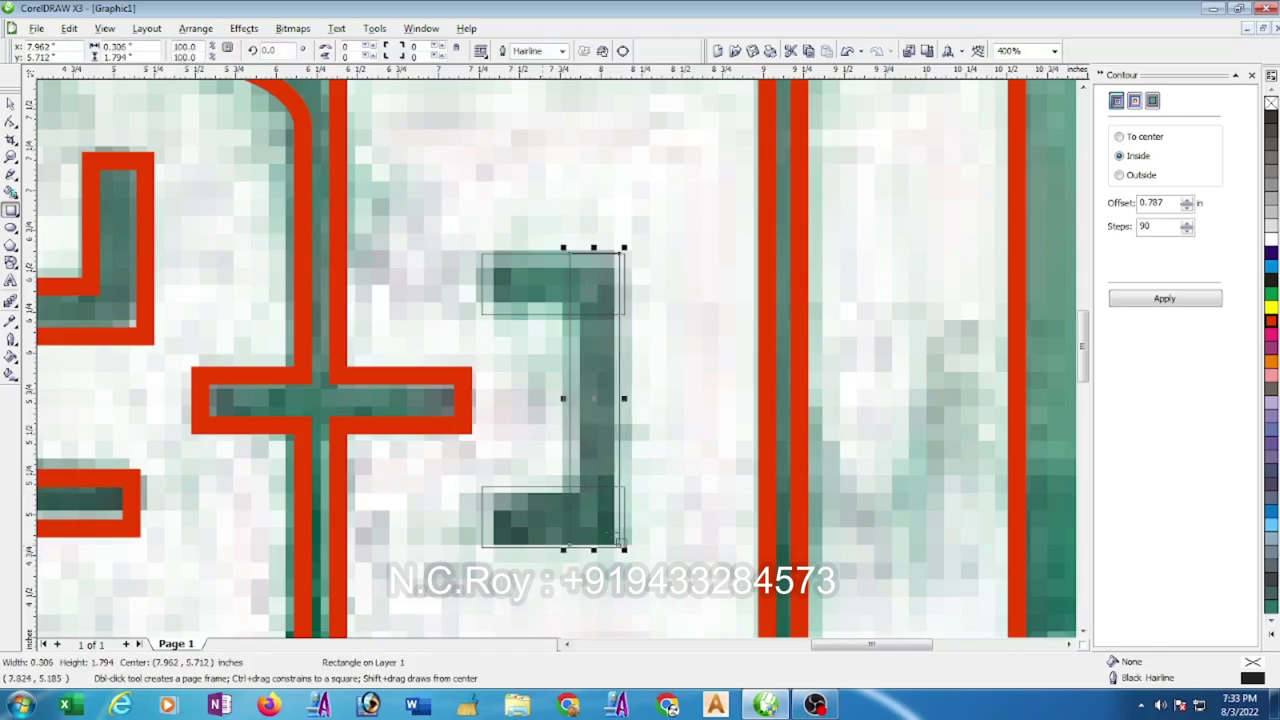
{"action": "left_click", "coordinate": [11, 104]}
{"action": "left_click", "coordinate": [494, 320]}
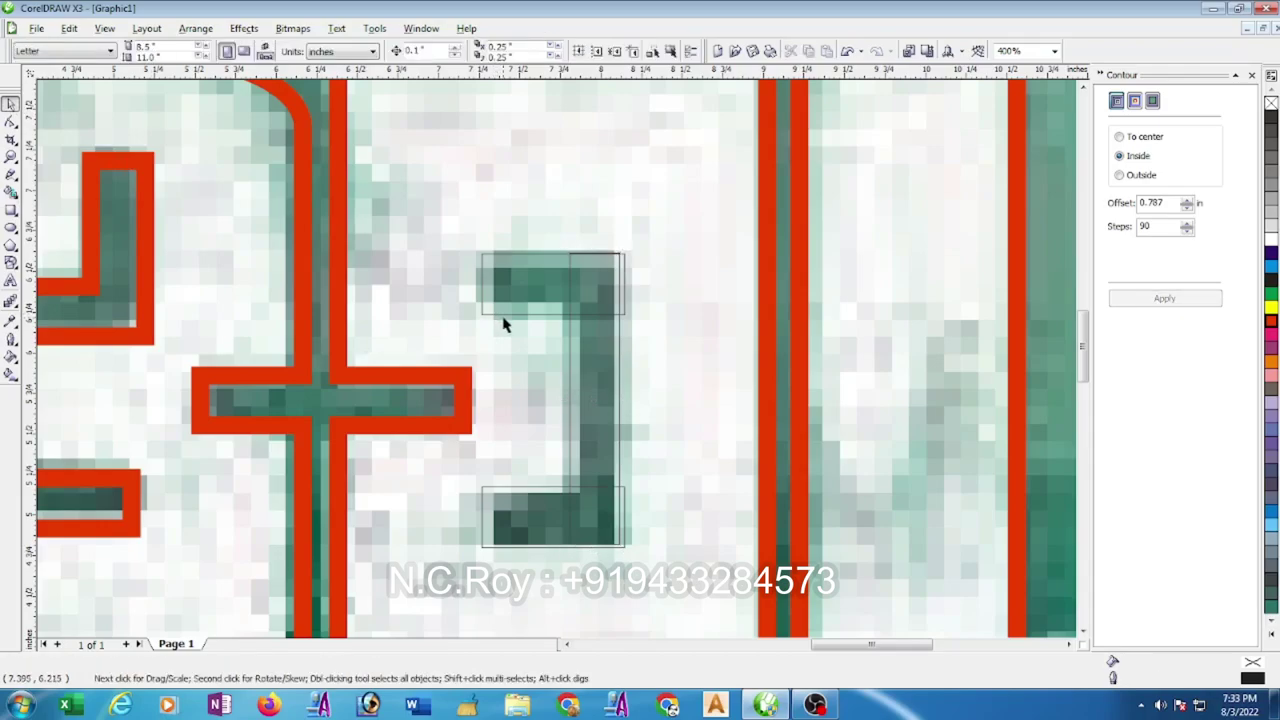
{"action": "left_click", "coordinate": [503, 318]}
{"action": "left_click", "coordinate": [503, 495], "text": "shift"}
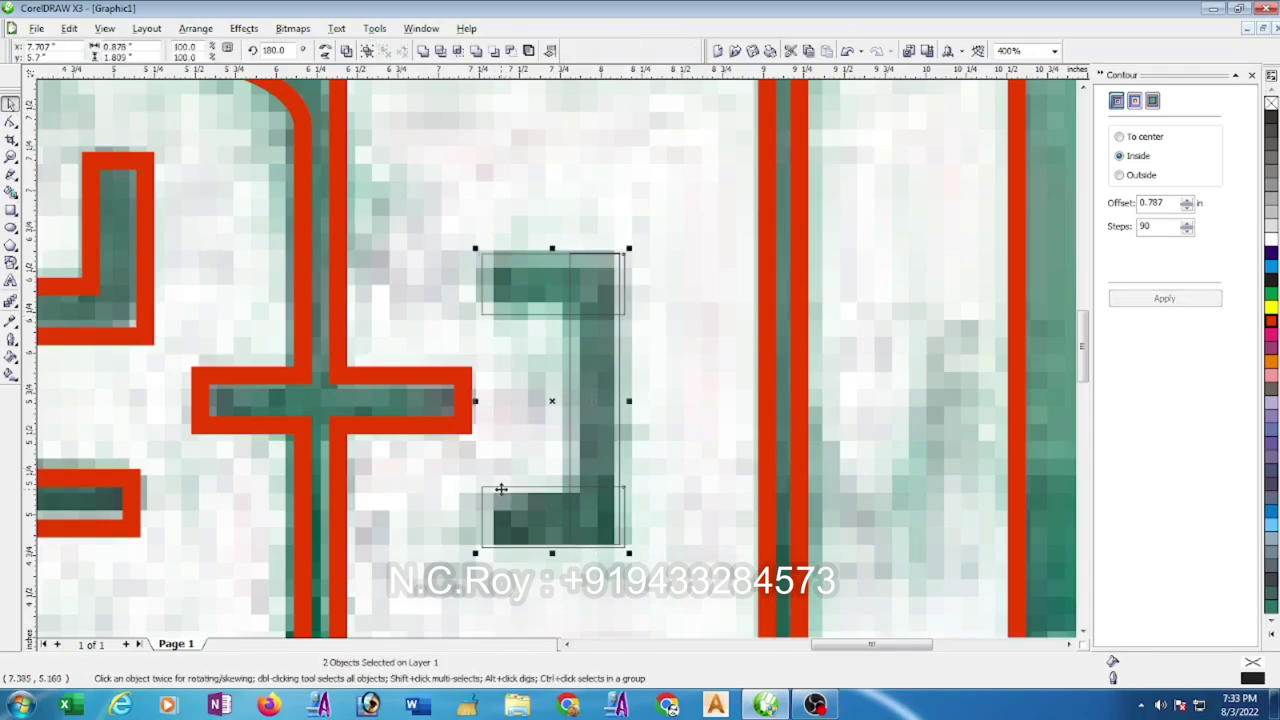
{"action": "left_click", "coordinate": [349, 53]}
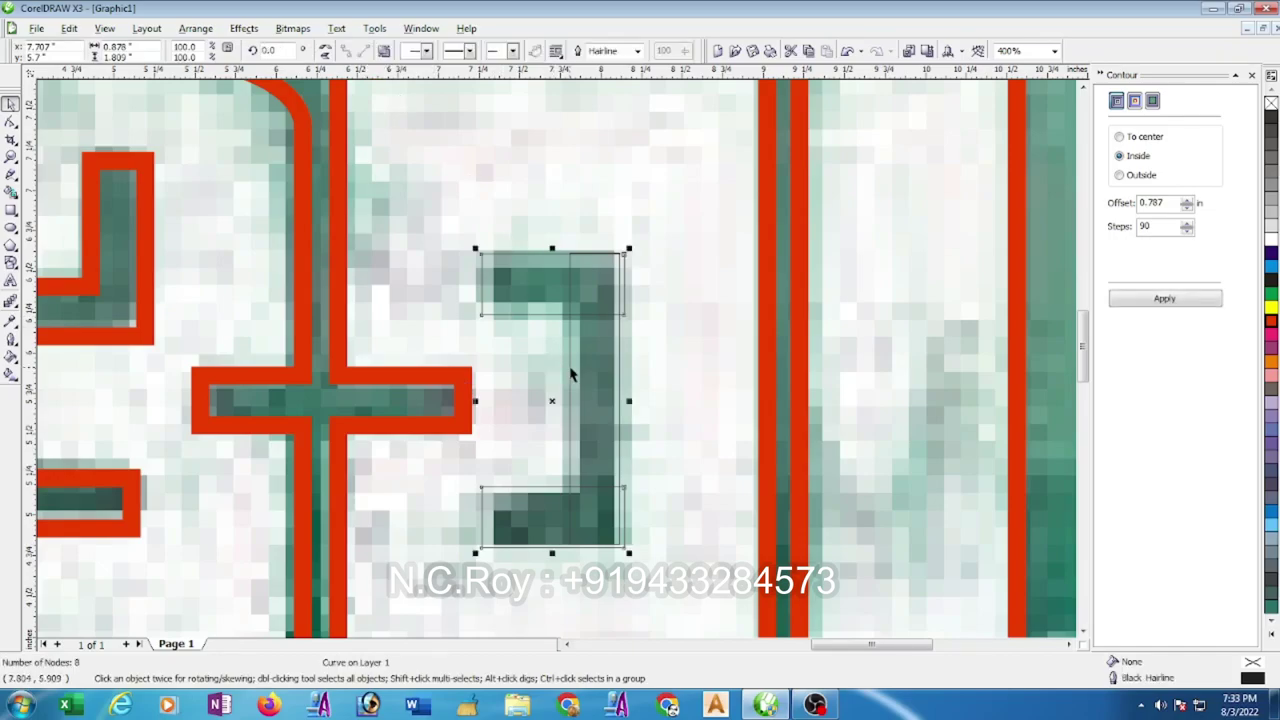
{"action": "key", "text": "ctrl+z"}
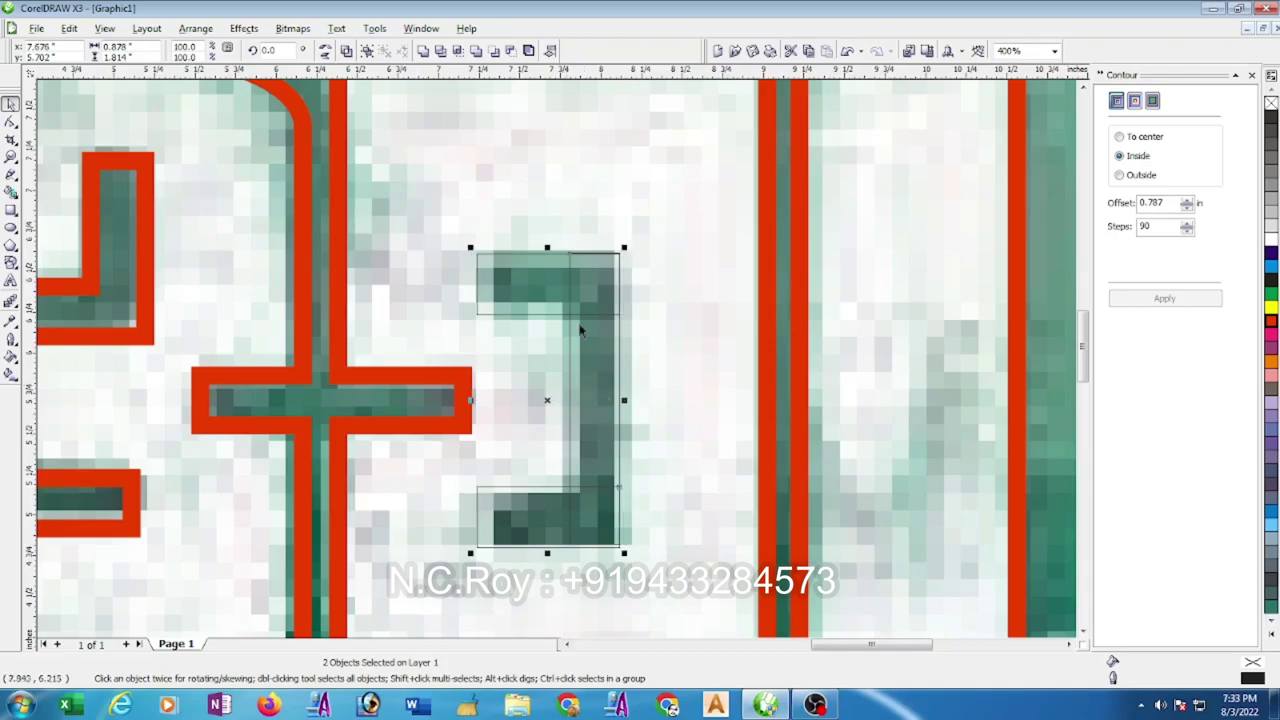
Weld all the bracket rectangles into one curve and give it the title's red outline.
{"action": "left_click_drag", "start_coordinate": [443, 209], "coordinate": [606, 550]}
{"action": "left_click", "coordinate": [385, 54]}
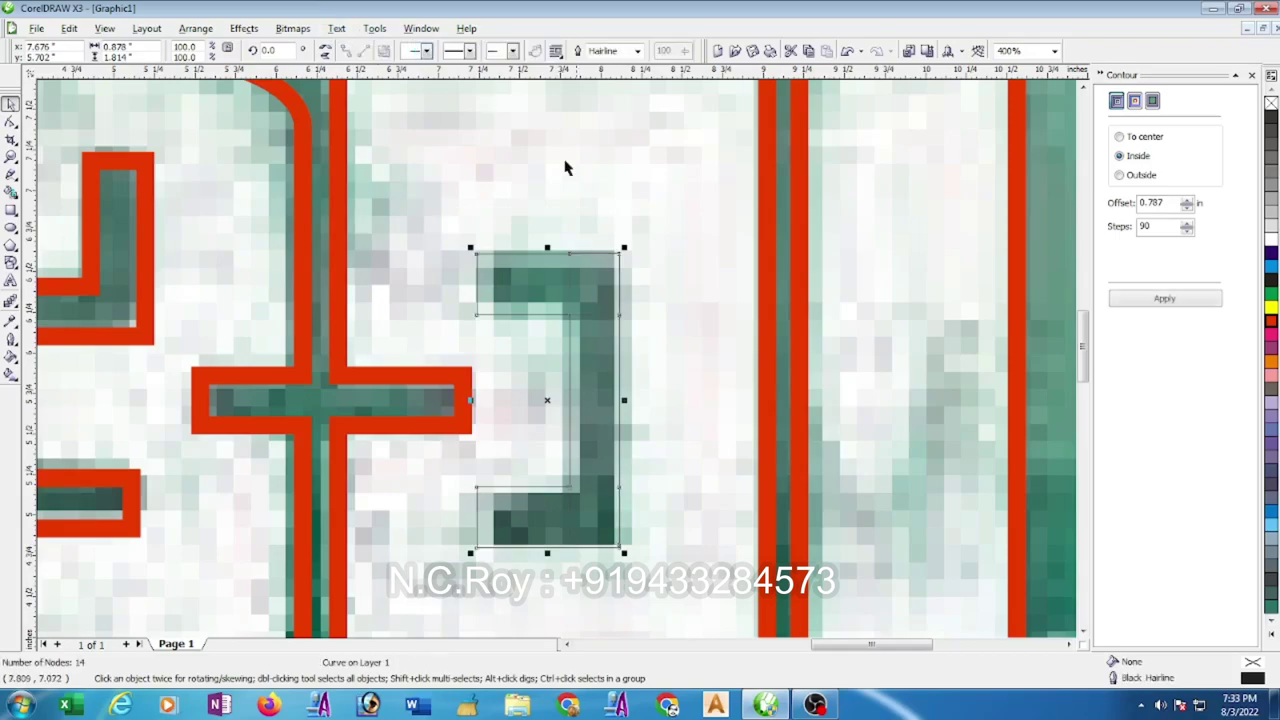
{"action": "left_click", "coordinate": [764, 388], "text": "shift"}
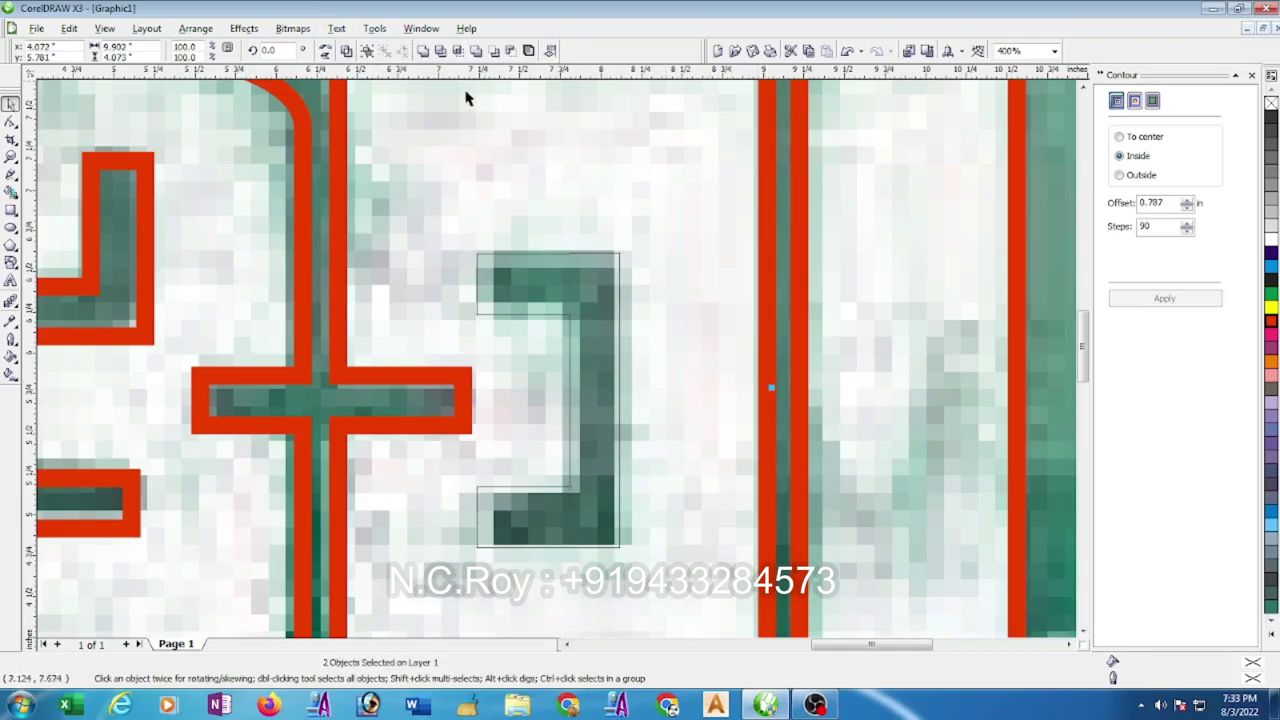
{"action": "left_click", "coordinate": [441, 52]}
{"action": "key", "text": "Escape"}
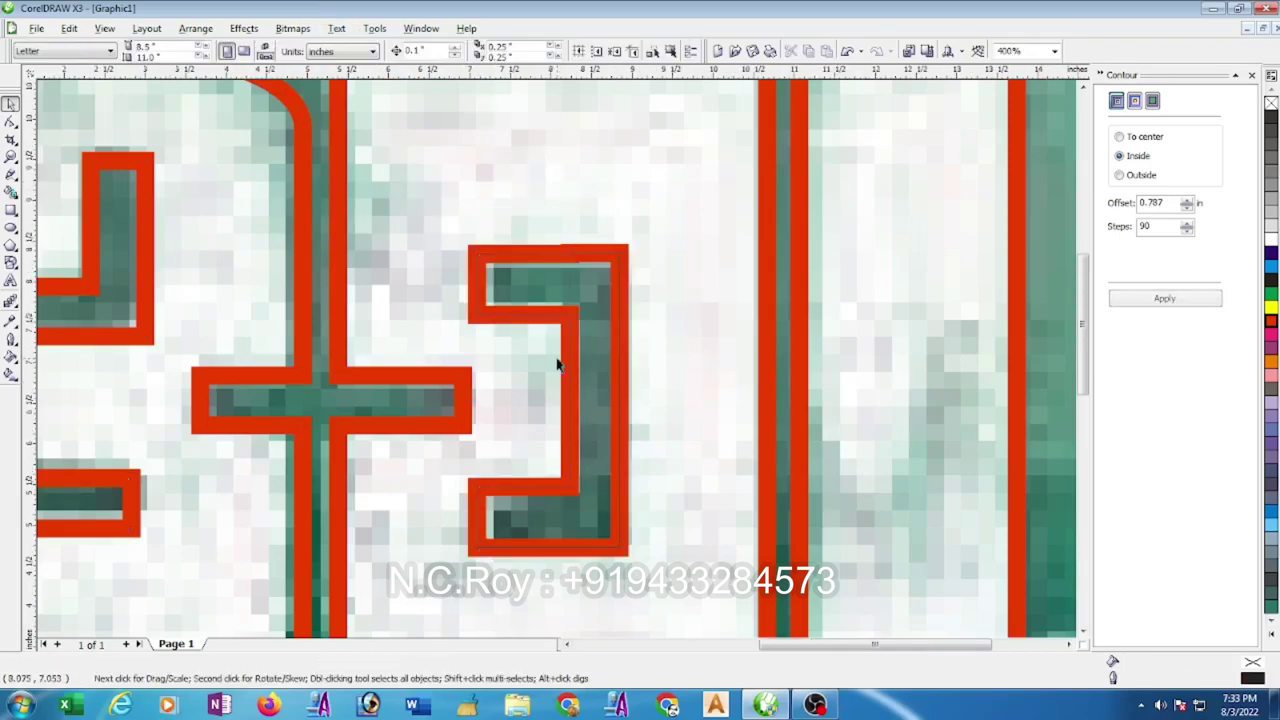
{"action": "scroll", "coordinate": [540, 400], "scroll_direction": "down", "scroll_amount": 3}
{"action": "left_click", "coordinate": [599, 492]}
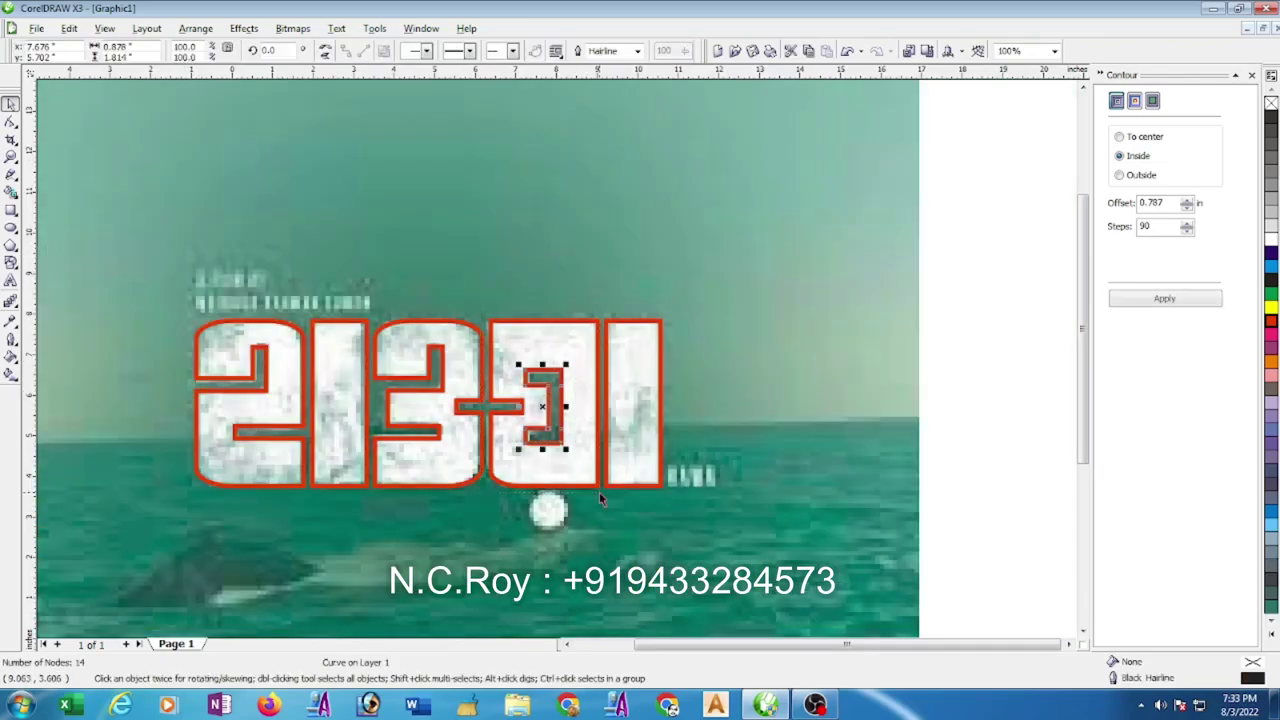
{"action": "key", "text": "Escape"}
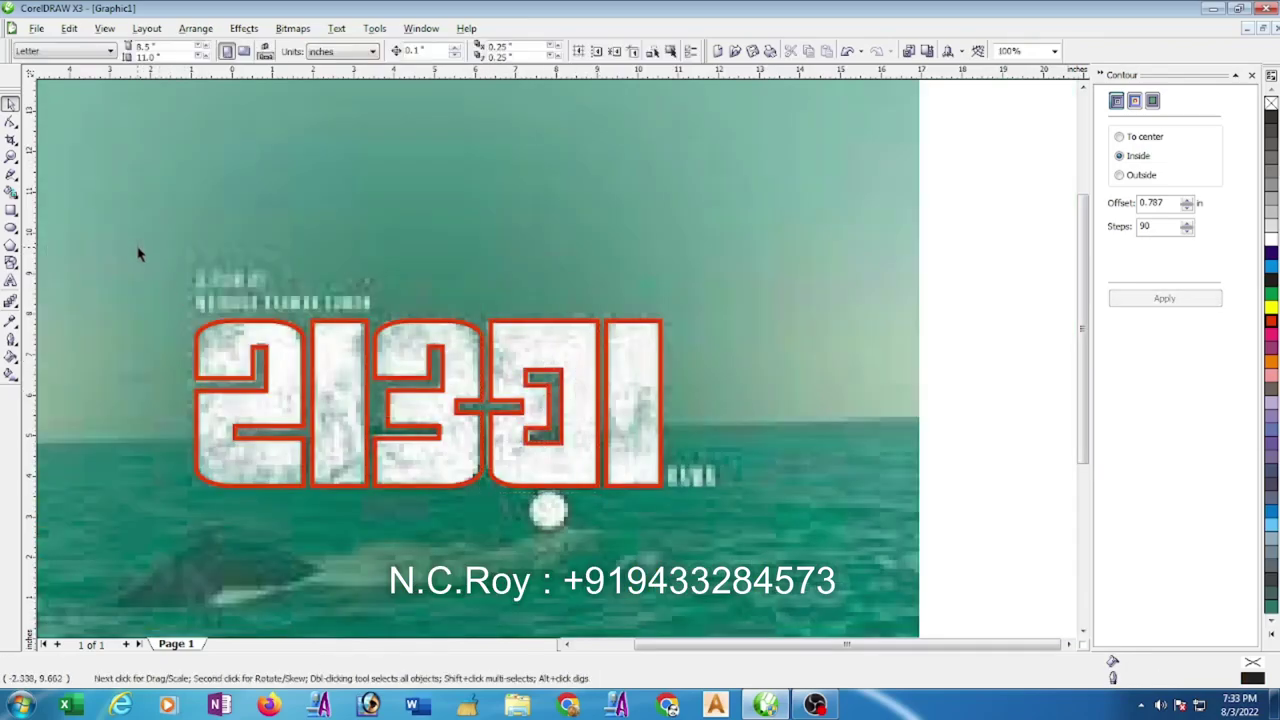
{"action": "left_click", "coordinate": [545, 405]}
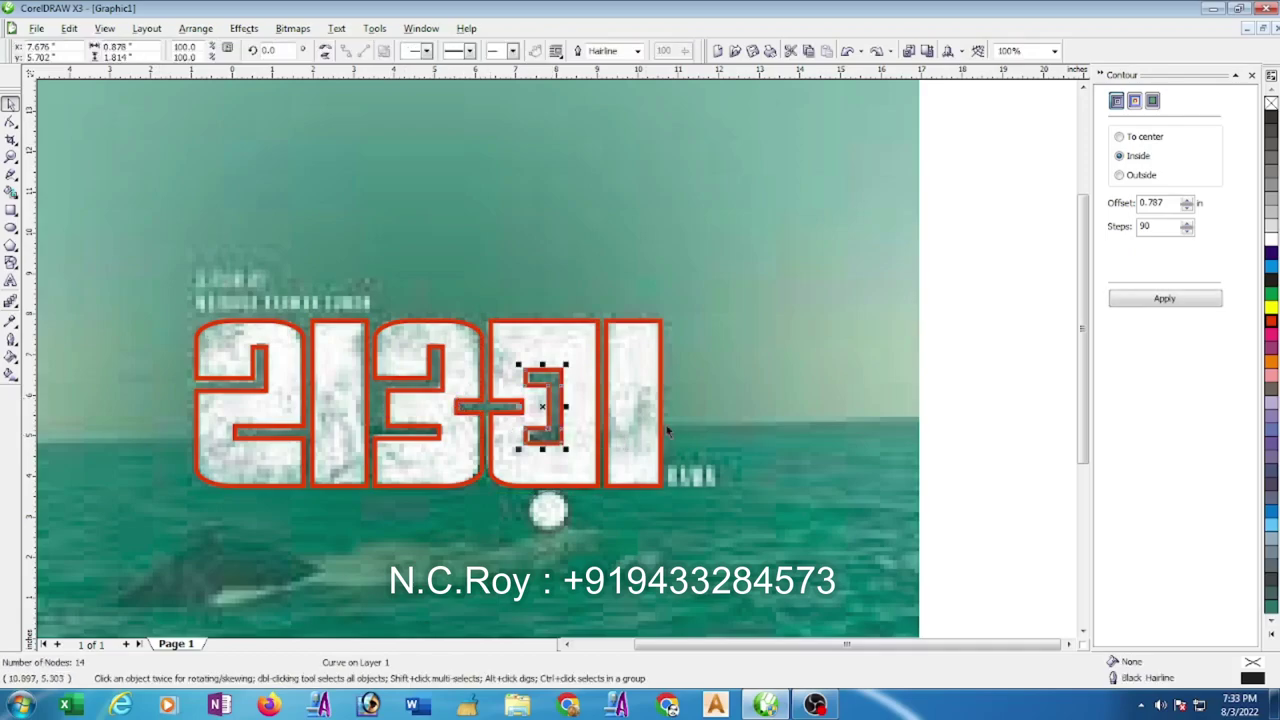
{"action": "key", "text": "Escape"}
{"action": "scroll", "coordinate": [588, 495], "scroll_direction": "up", "scroll_amount": 2}
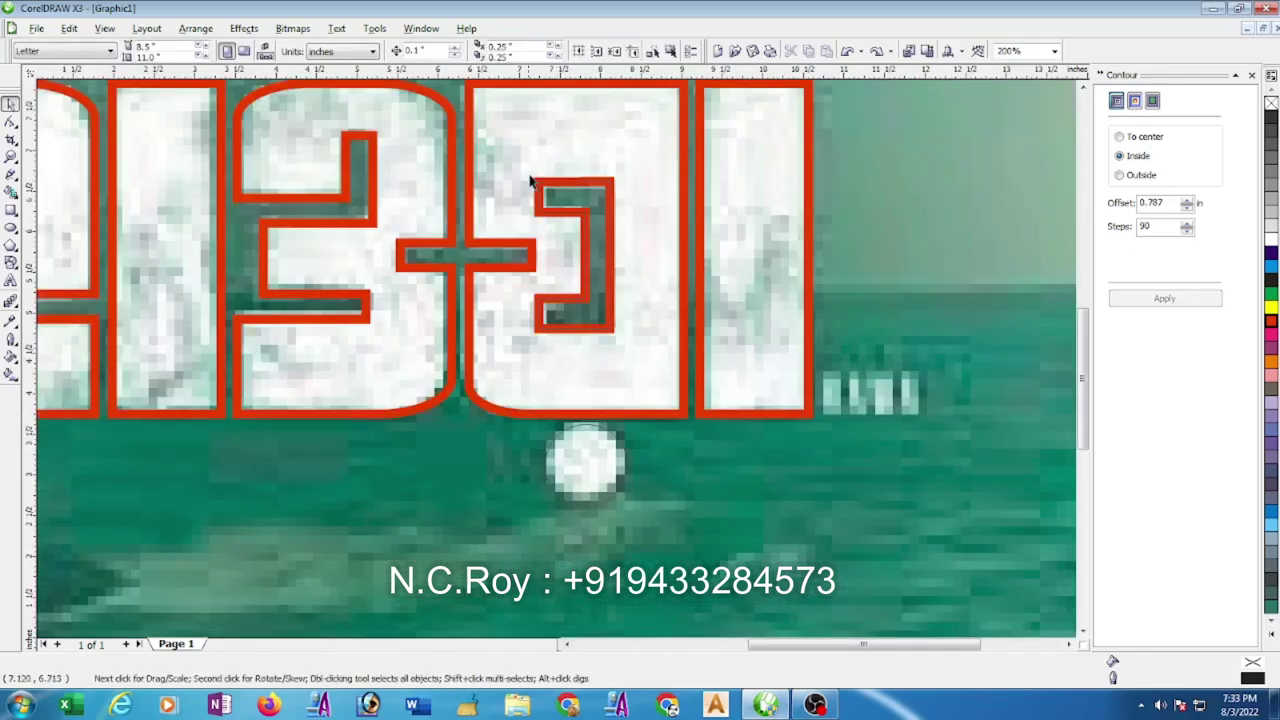
{"action": "left_click", "coordinate": [634, 374]}
{"action": "key", "text": "Escape"}
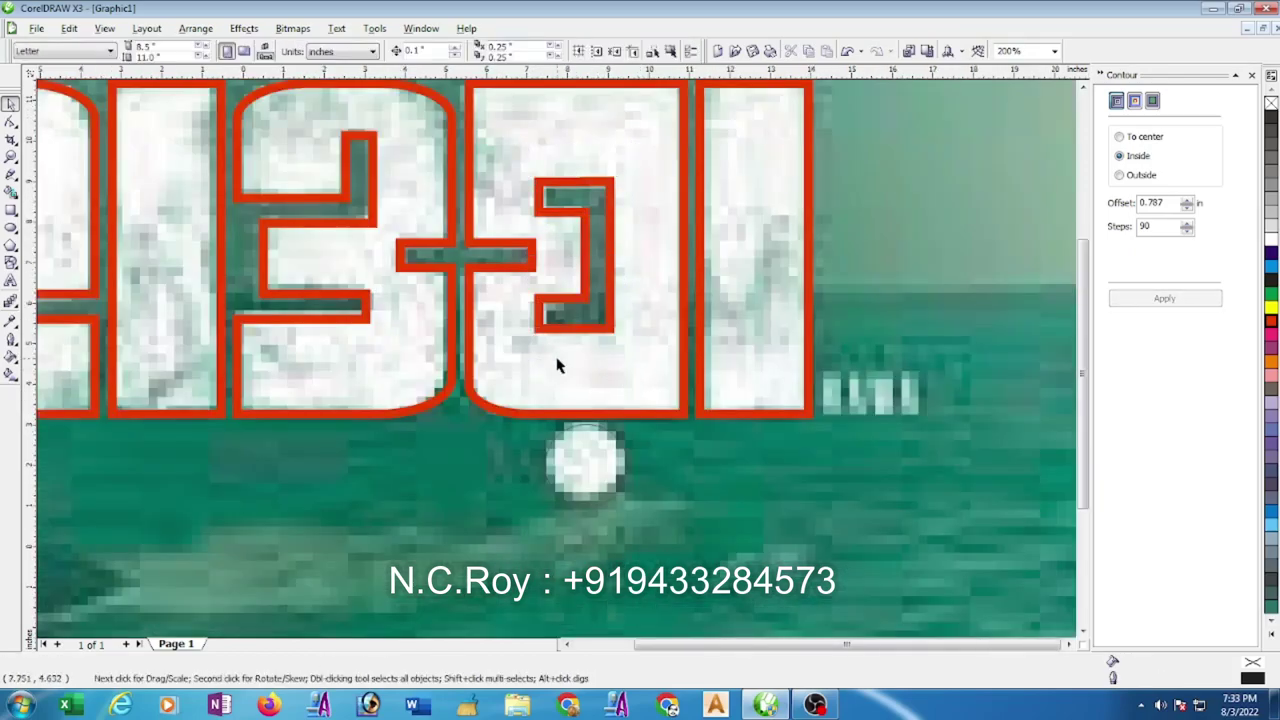
{"action": "scroll", "coordinate": [557, 365], "scroll_direction": "down", "scroll_amount": 4}
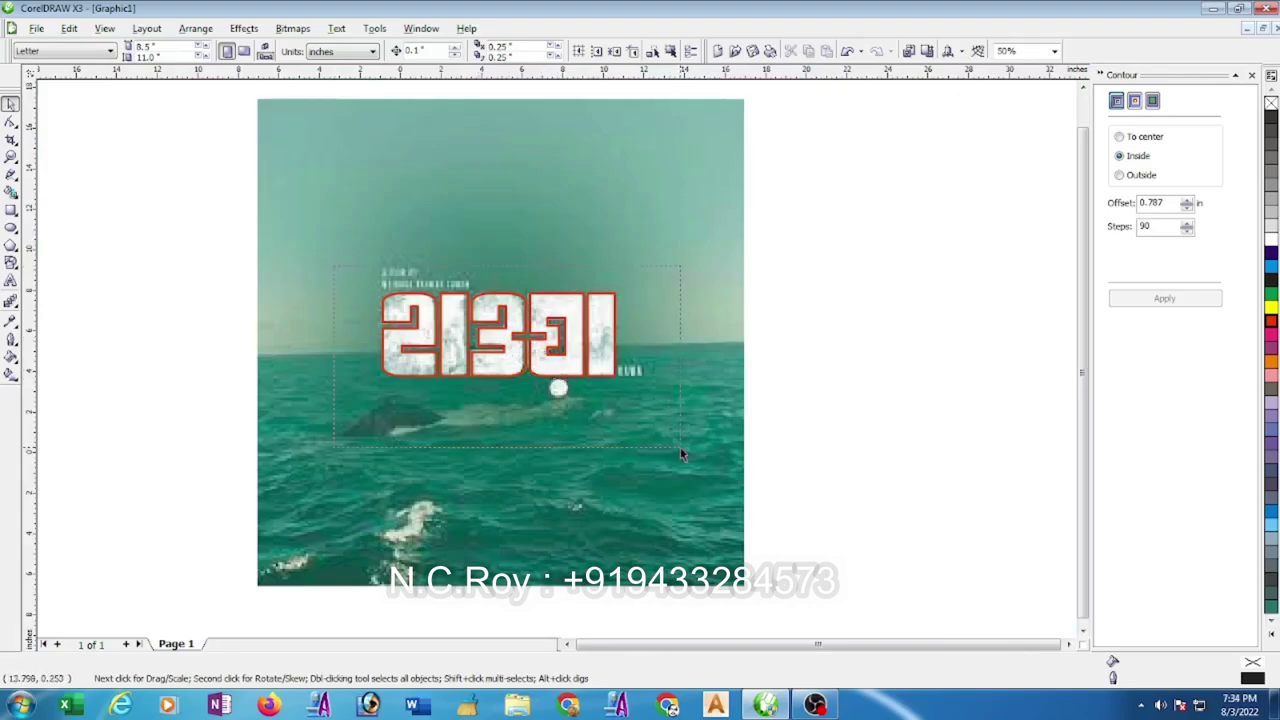
Combine the traced title outlines into one curve and move it beside the poster.
{"action": "left_click_drag", "start_coordinate": [490, 385], "coordinate": [670, 452]}
{"action": "left_click", "coordinate": [355, 55]}
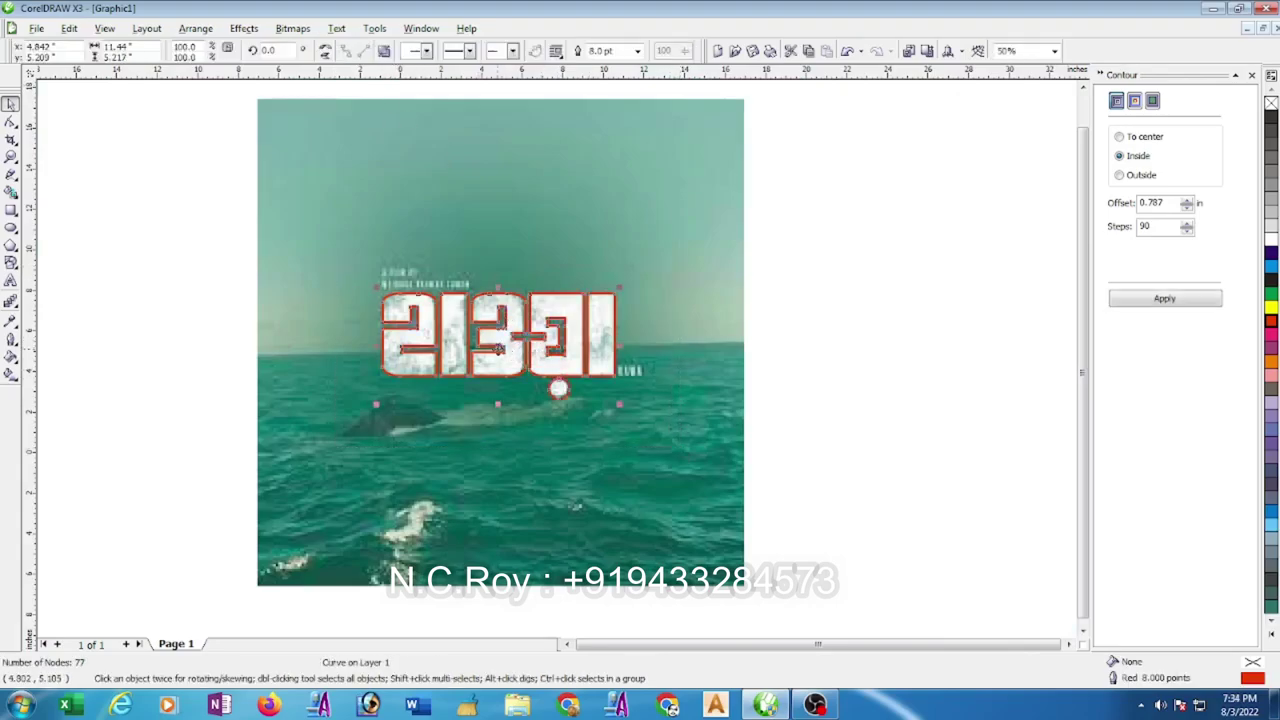
{"action": "left_click_drag", "start_coordinate": [523, 361], "coordinate": [915, 409]}
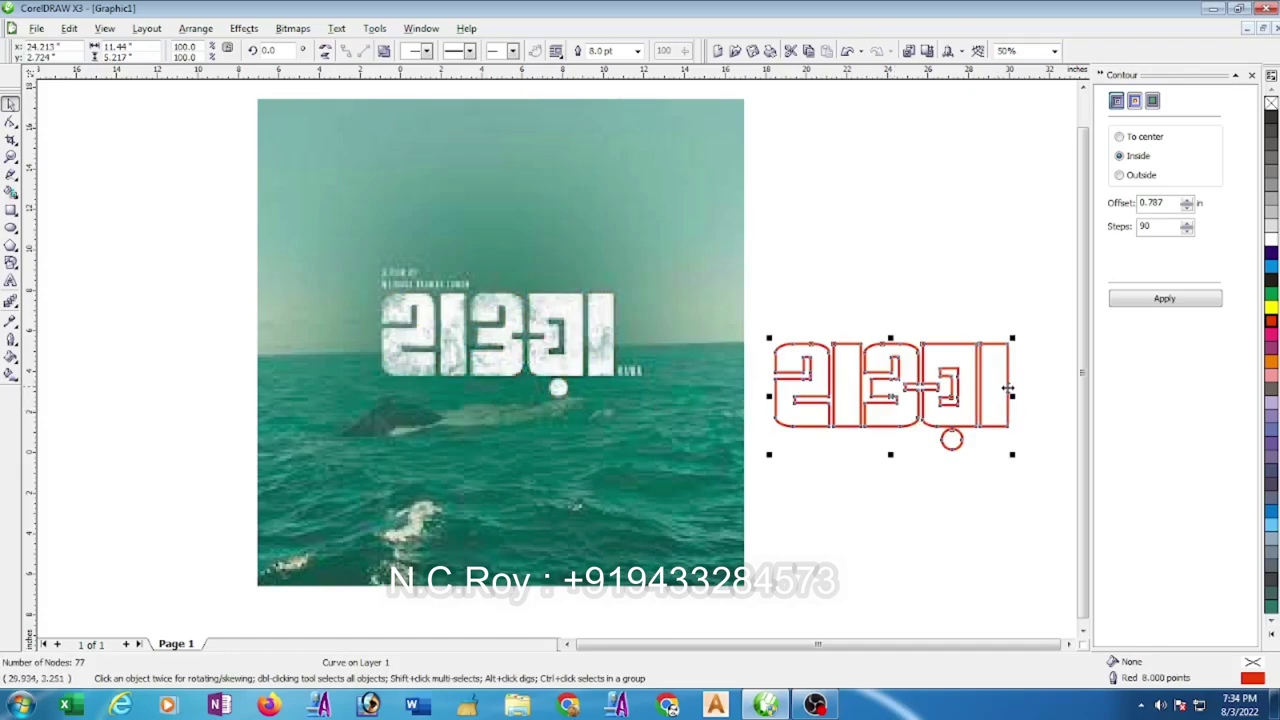
{"action": "scroll", "coordinate": [1008, 390], "scroll_direction": "up", "scroll_amount": 2}
{"action": "left_click", "coordinate": [405, 490]}
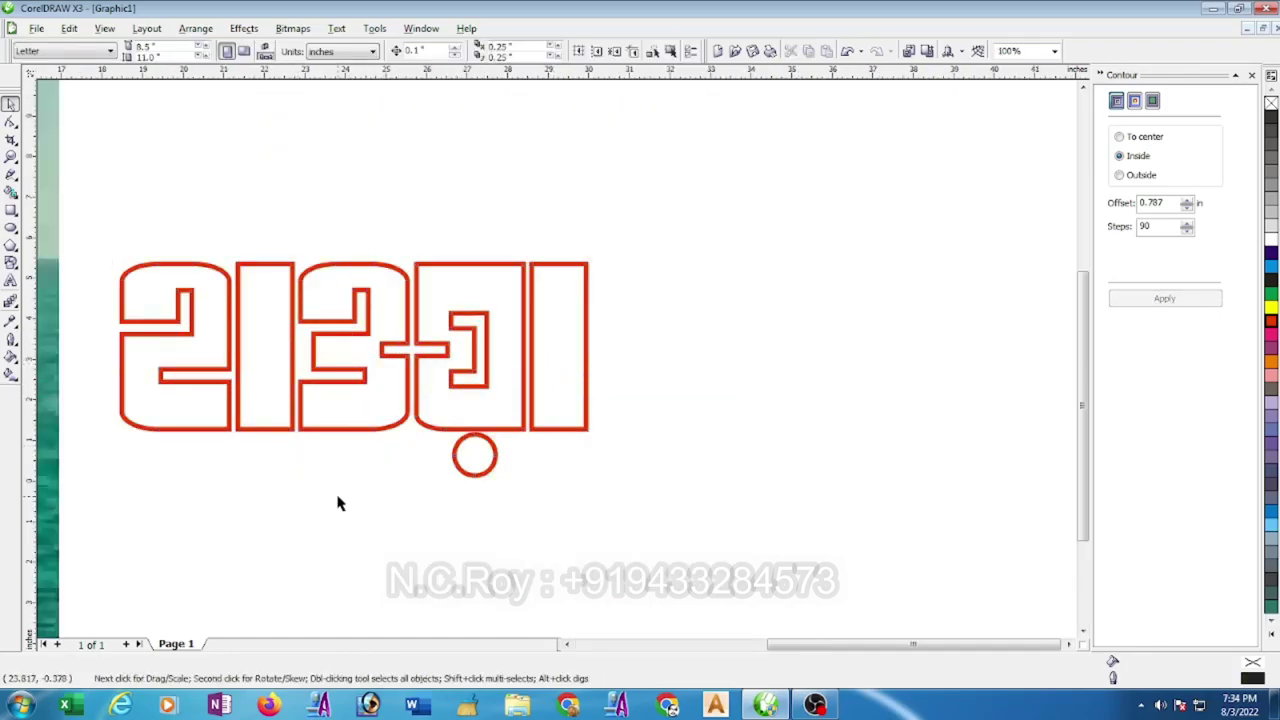
Export the selected traced title to the Desktop as the EPS file 'hawa'.
{"action": "left_click_drag", "start_coordinate": [95, 204], "coordinate": [642, 507]}
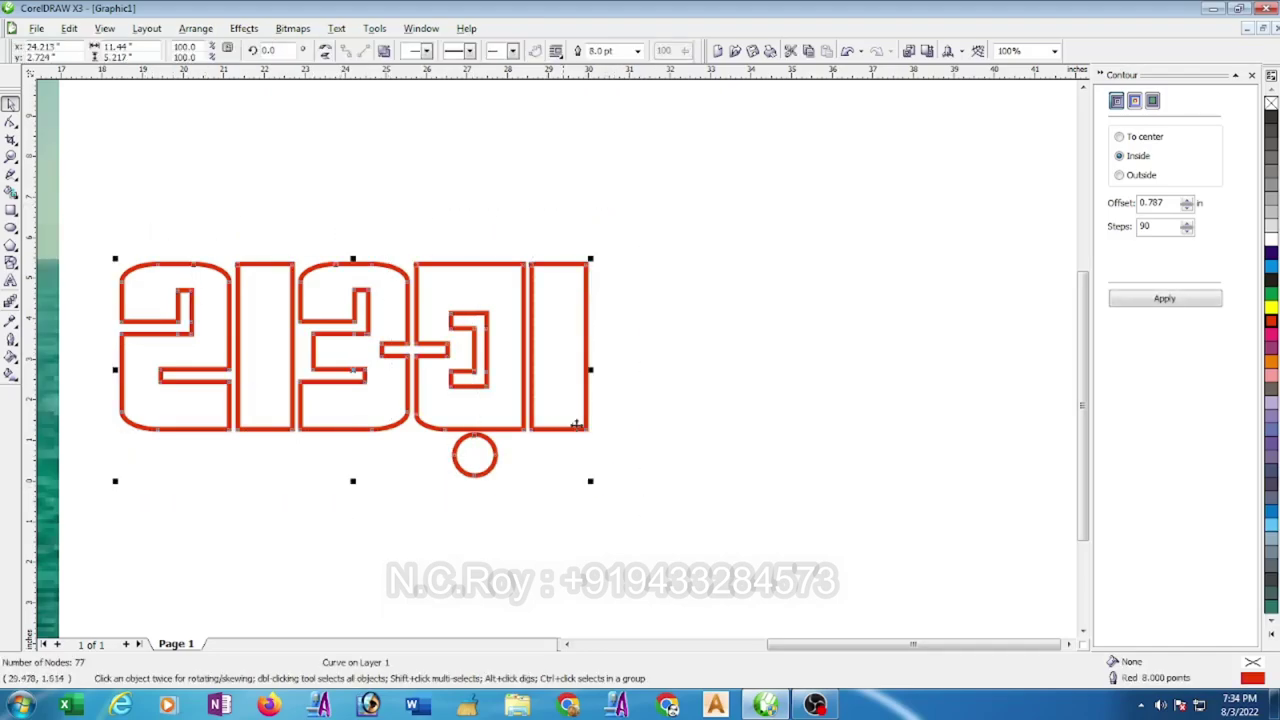
{"action": "left_click", "coordinate": [38, 29]}
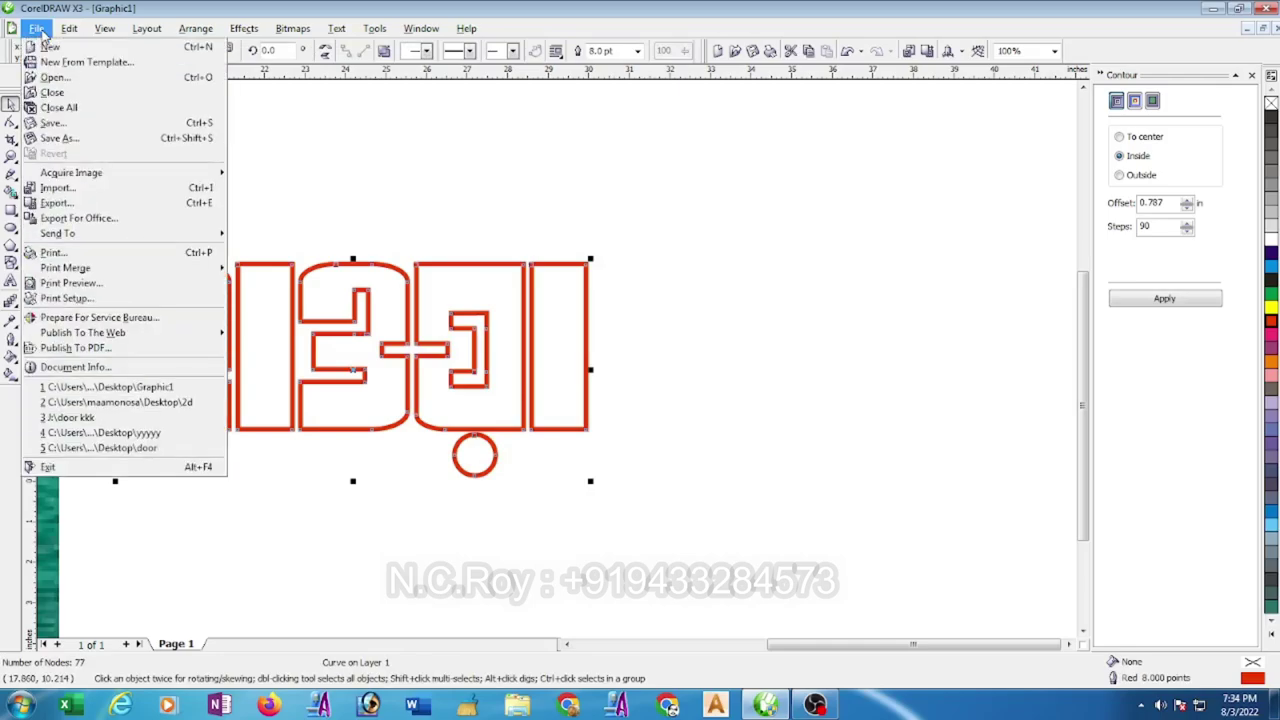
{"action": "left_click", "coordinate": [62, 202]}
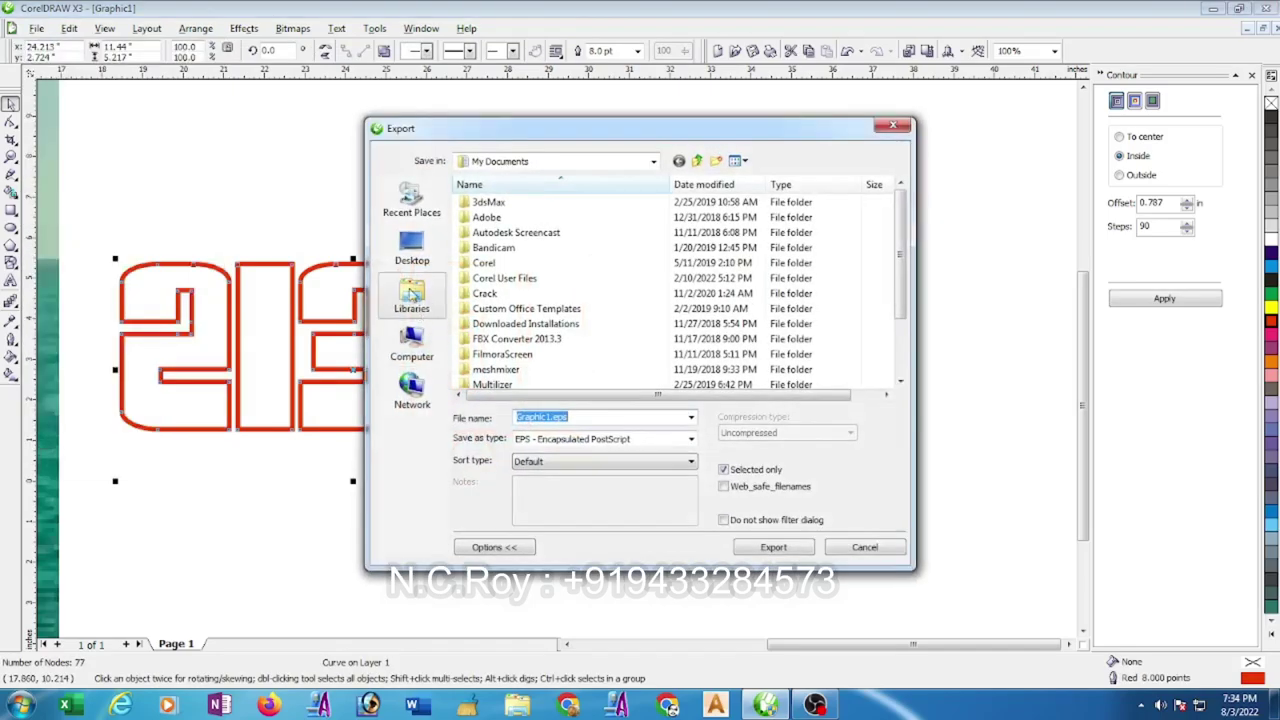
{"action": "left_click", "coordinate": [412, 248]}
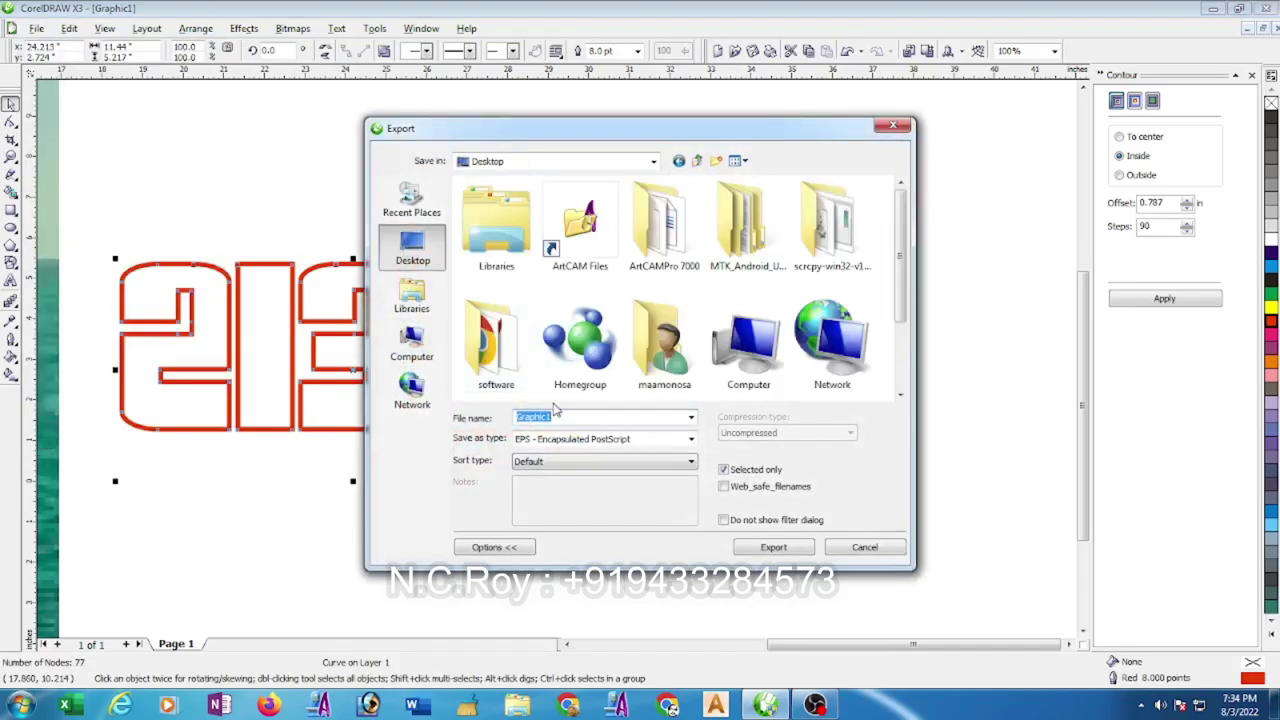
{"action": "type", "text": "hawa"}
{"action": "key", "text": "Return"}
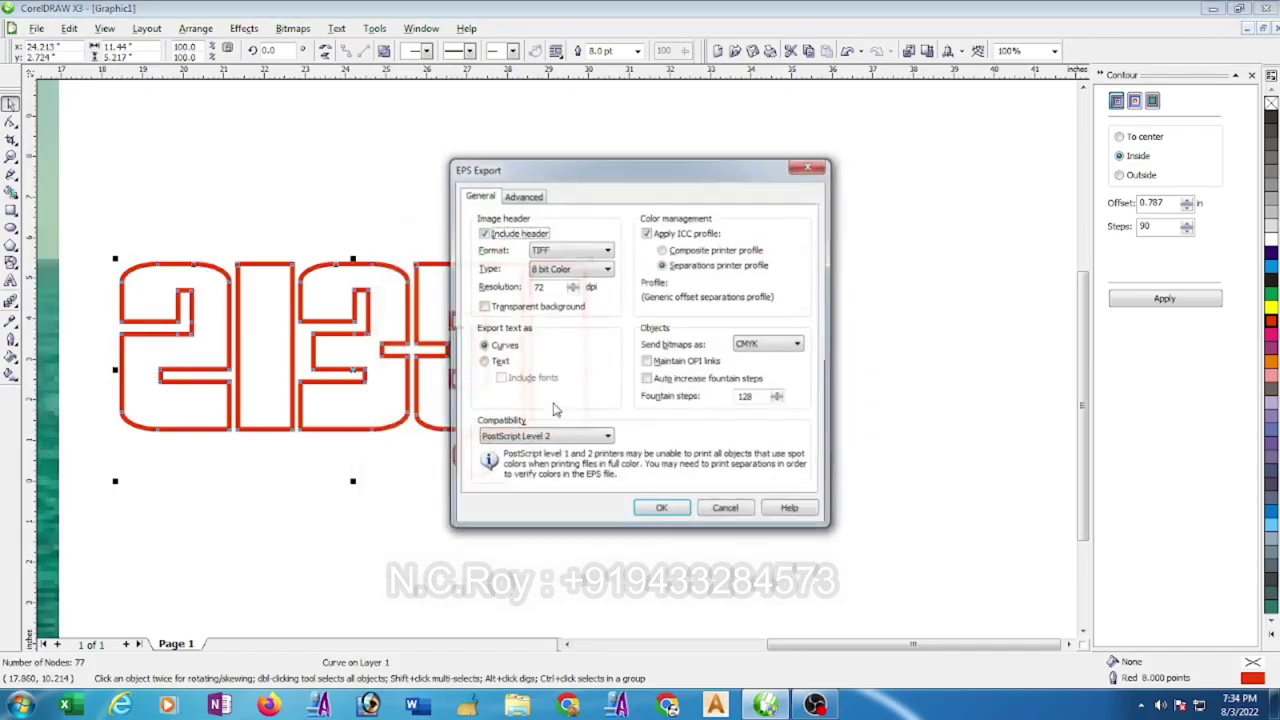
{"action": "left_click", "coordinate": [661, 511]}
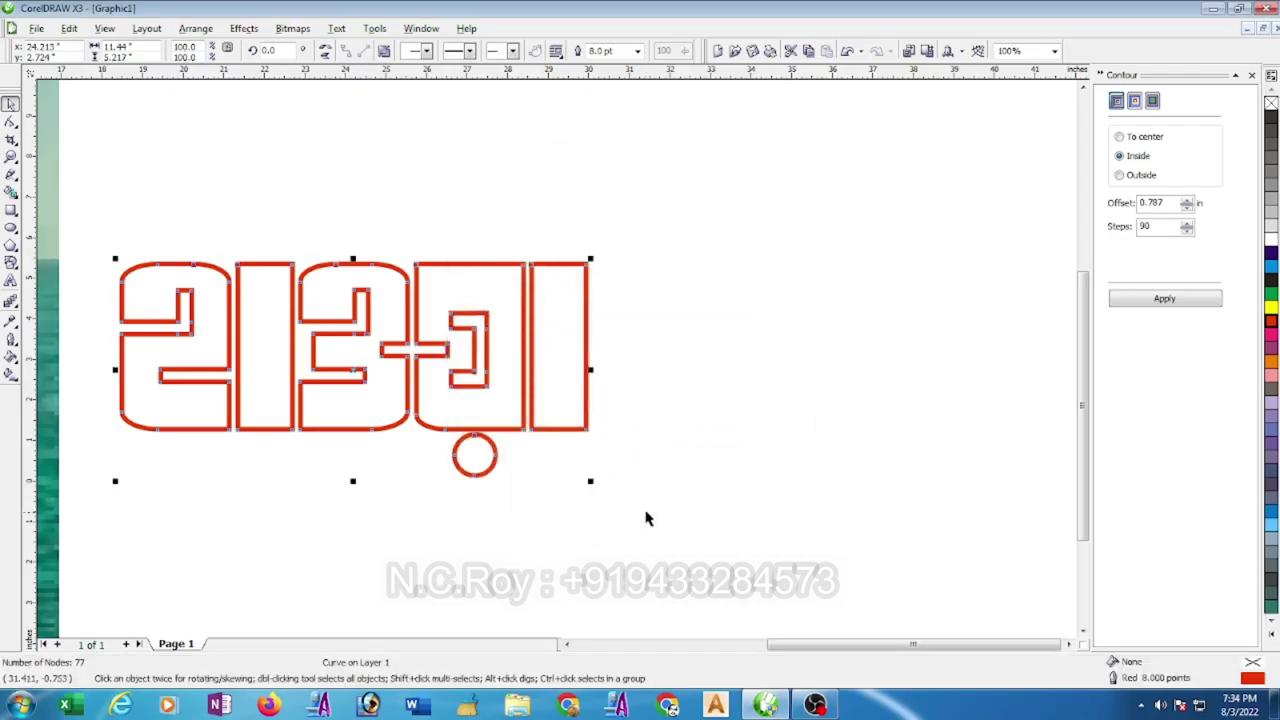
Launch ArtCAM Pro, create a 609.6 × 609.6 mm model, and tile the 2D and 3D views vertically.
{"action": "left_click", "coordinate": [1212, 9]}
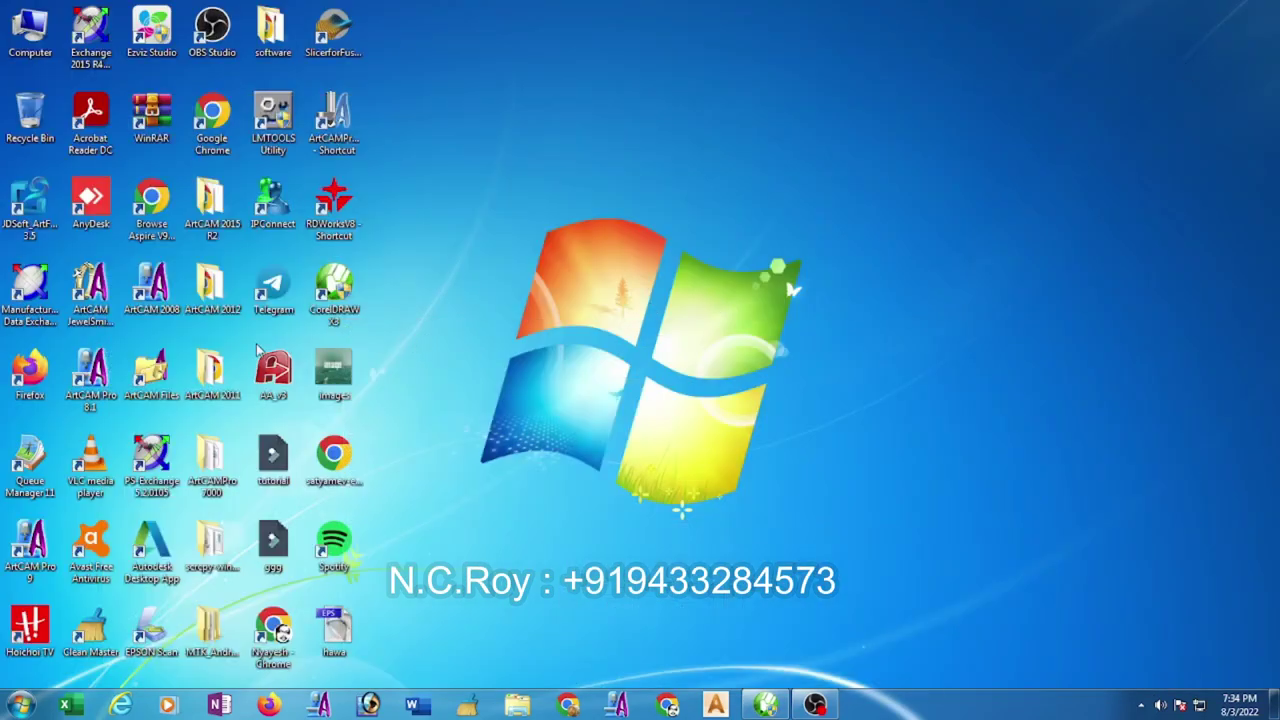
{"action": "double_click", "coordinate": [151, 288]}
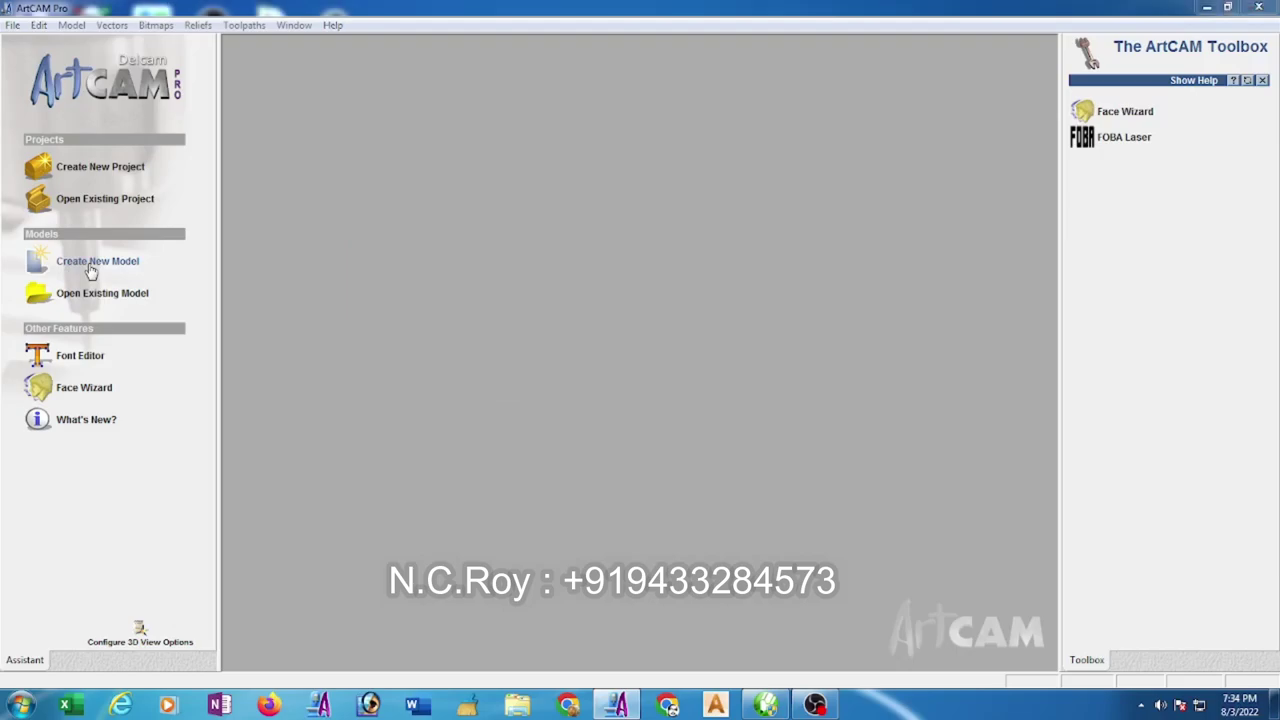
{"action": "left_click", "coordinate": [91, 272]}
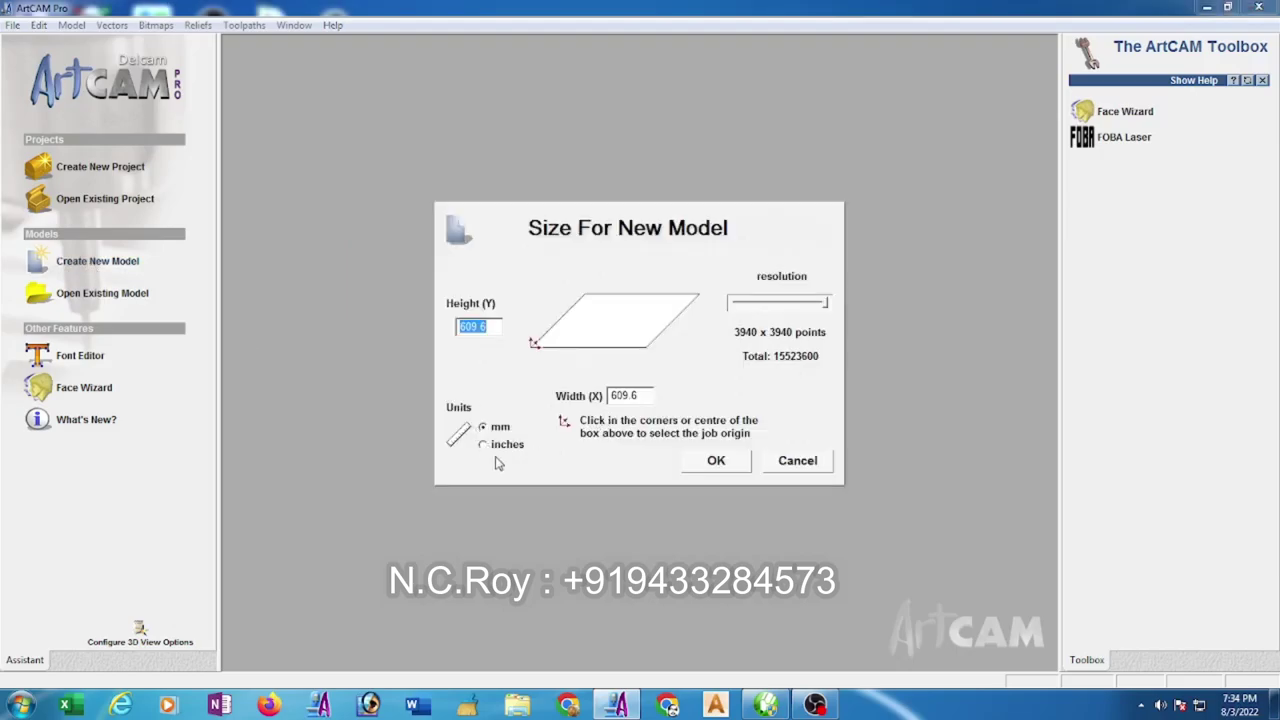
{"action": "left_click", "coordinate": [483, 444]}
{"action": "left_click", "coordinate": [485, 428]}
{"action": "left_click", "coordinate": [722, 463]}
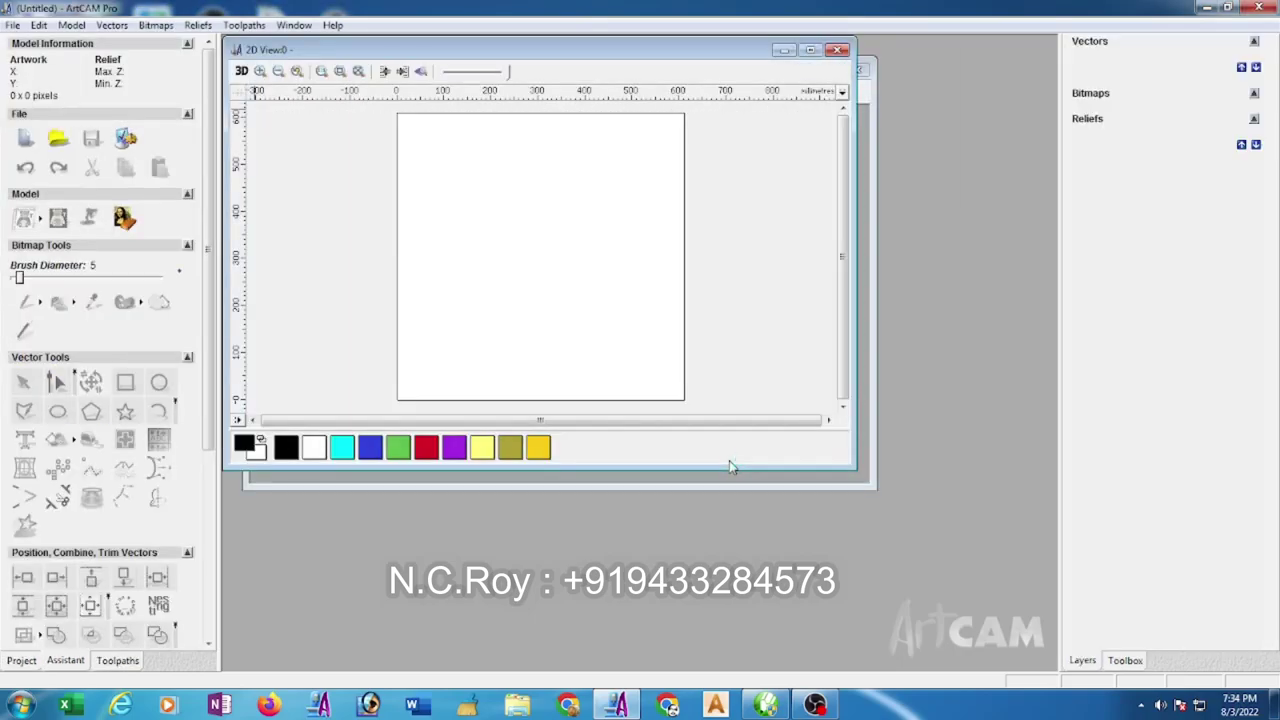
{"action": "left_click", "coordinate": [298, 27]}
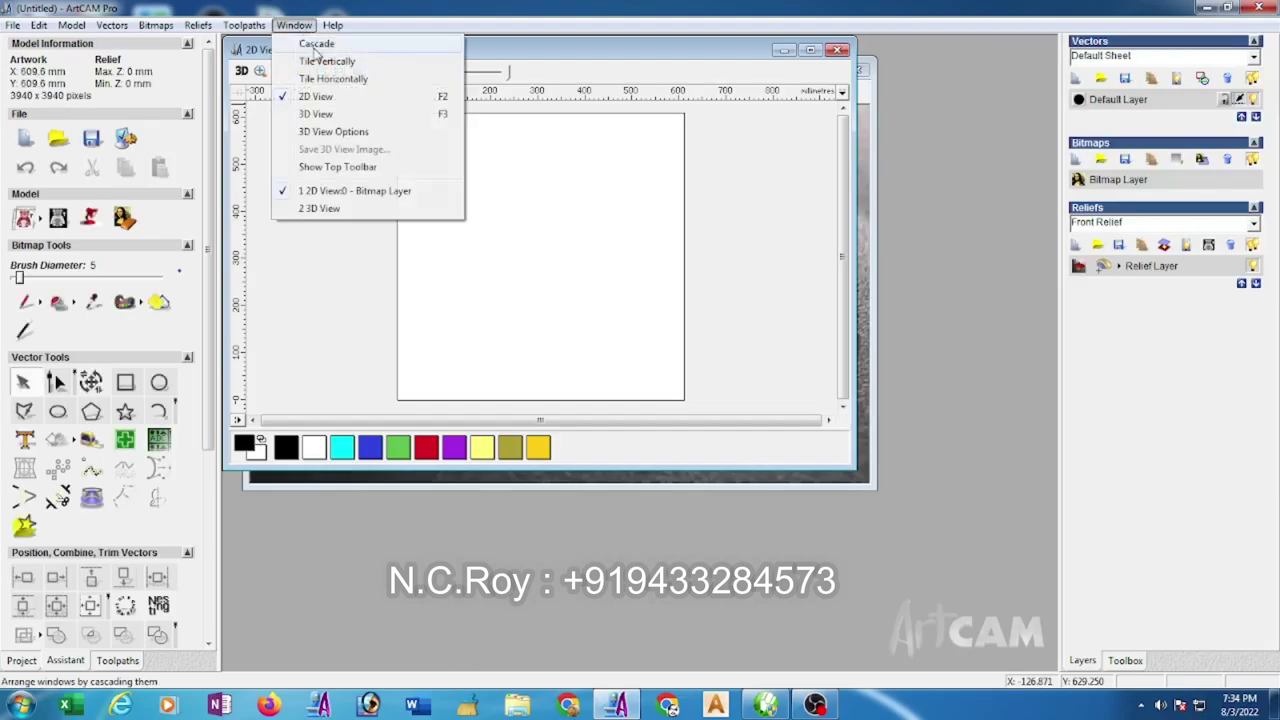
{"action": "left_click", "coordinate": [326, 61]}
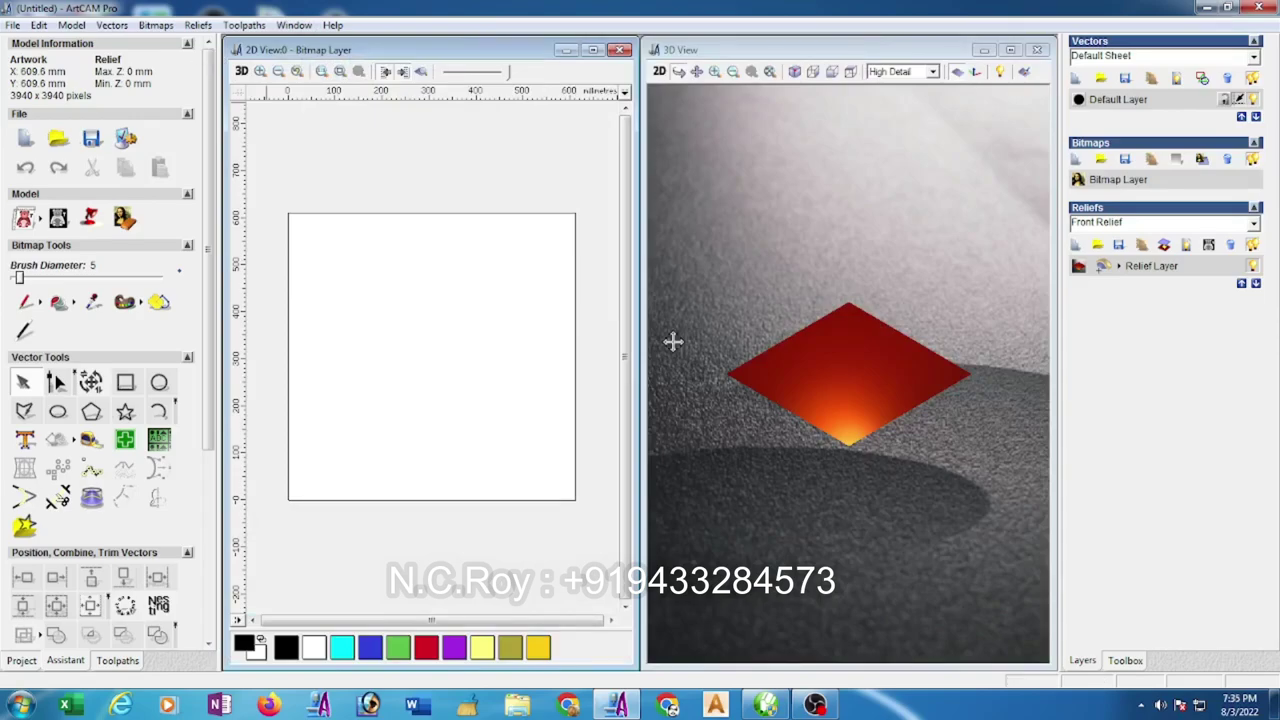
Import the 'hawa' vector file and centre it on the page.
{"action": "left_click", "coordinate": [111, 25]}
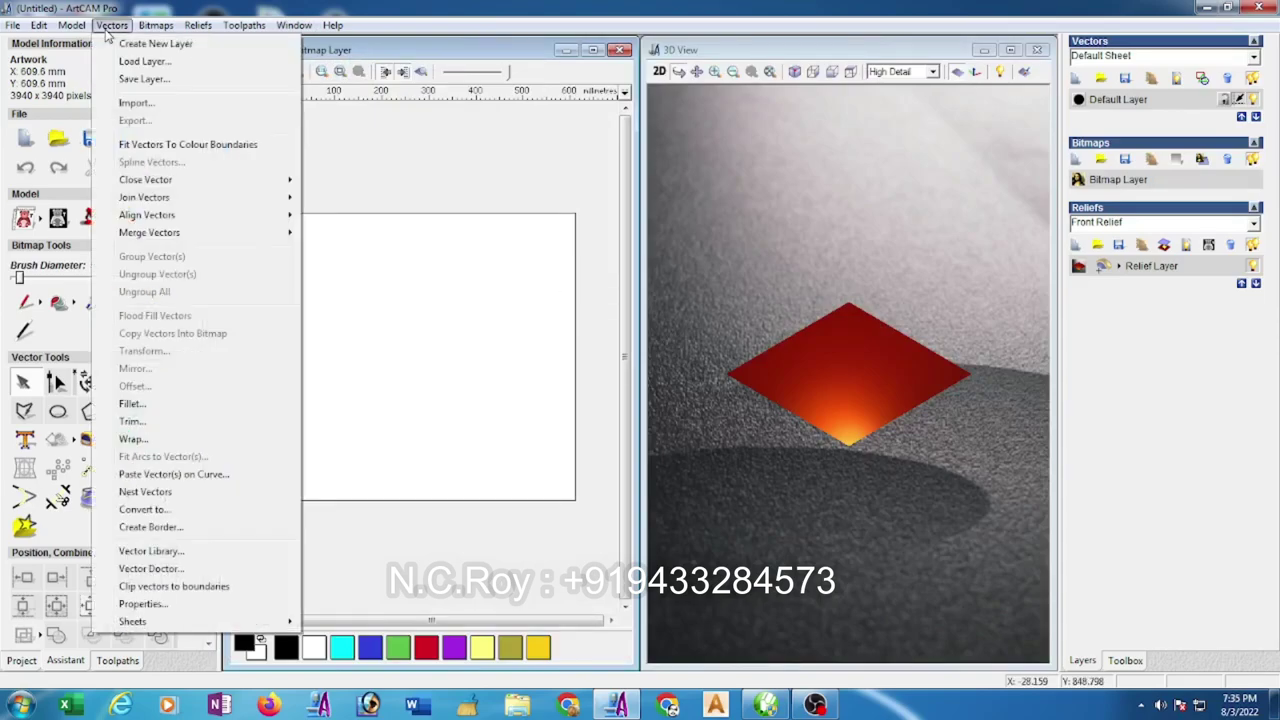
{"action": "left_click", "coordinate": [136, 104]}
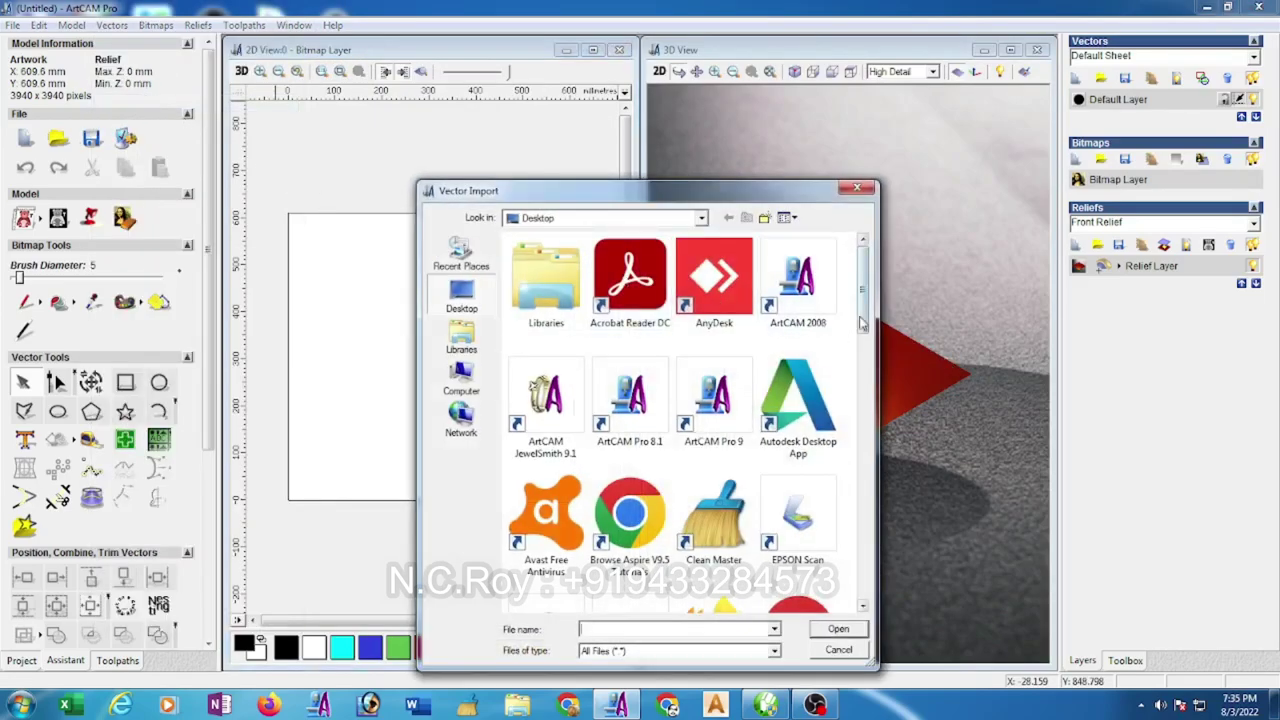
{"action": "left_click_drag", "start_coordinate": [862, 325], "coordinate": [866, 515]}
{"action": "double_click", "coordinate": [558, 306]}
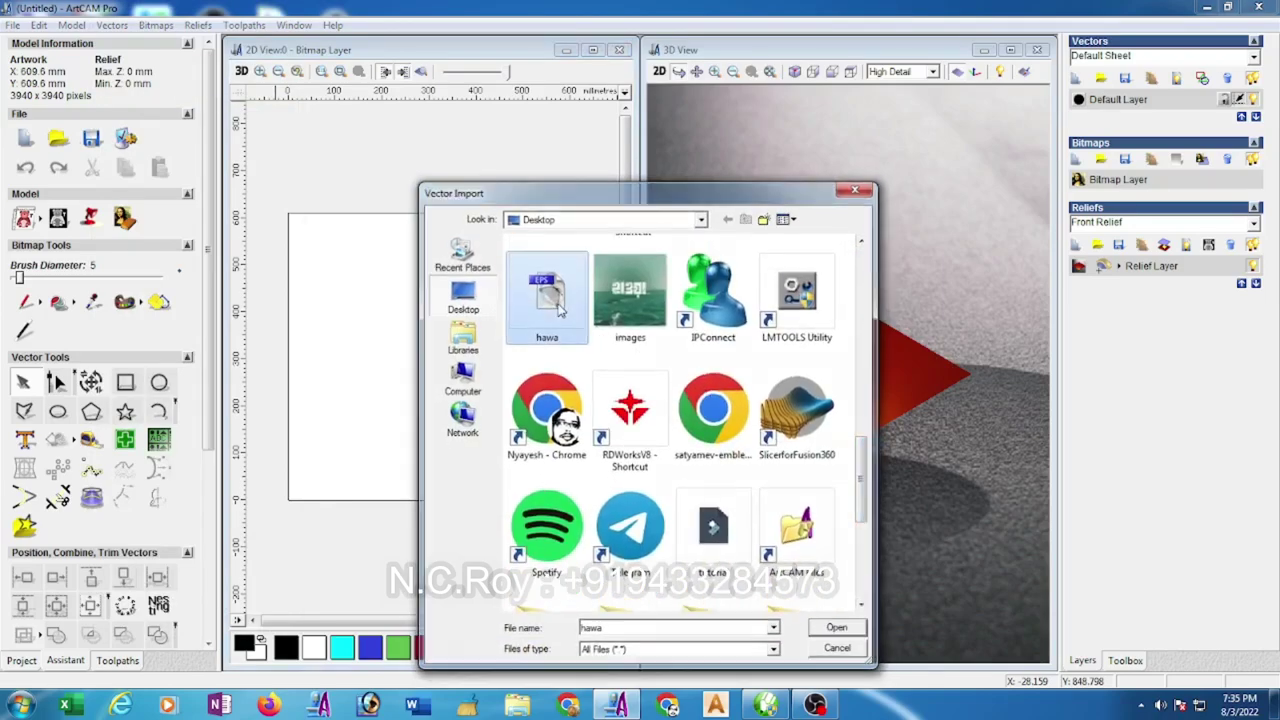
{"action": "key", "text": "F9"}
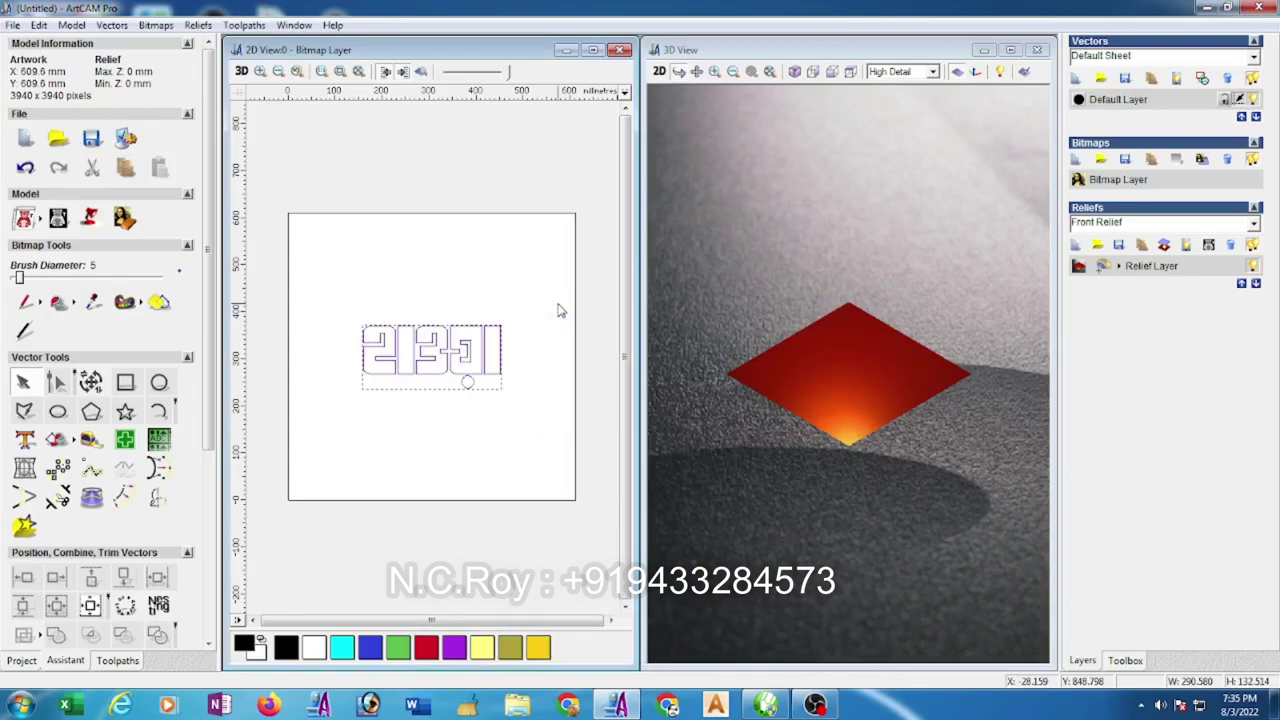
Scale the logo vectors to about 434 mm wide, then select all of them.
{"action": "left_click_drag", "start_coordinate": [344, 291], "coordinate": [537, 418]}
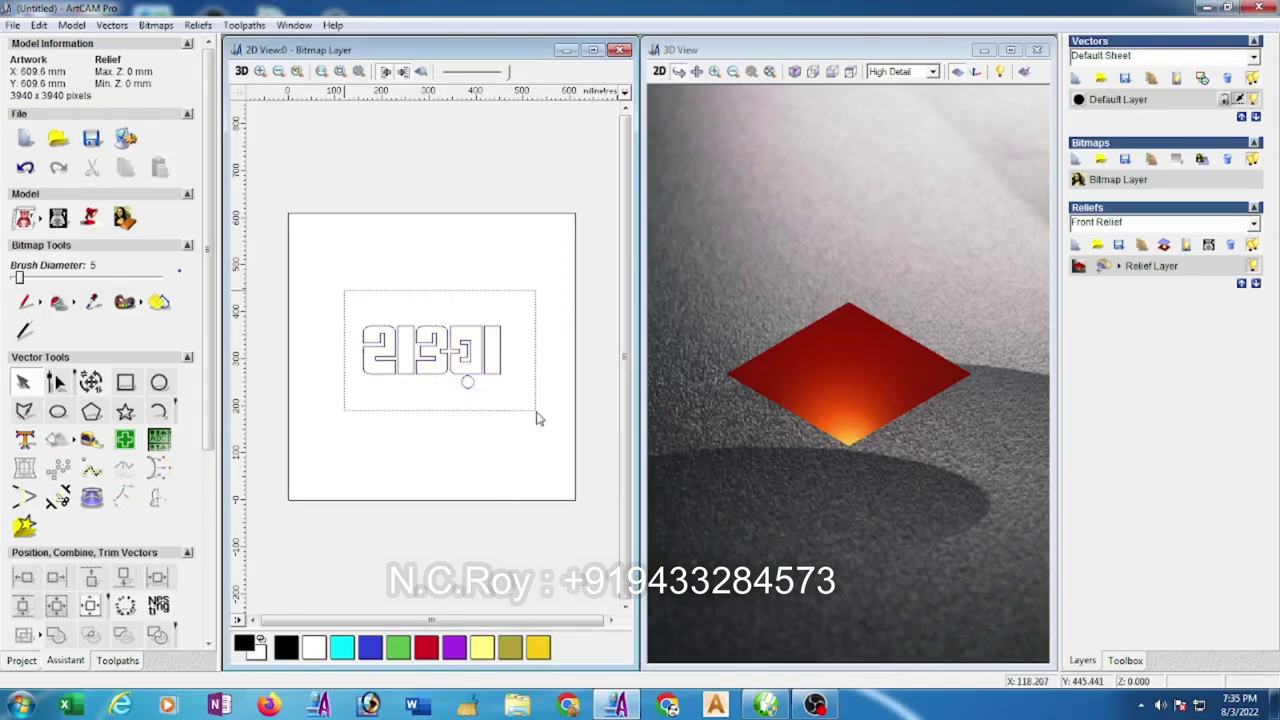
{"action": "left_click", "coordinate": [91, 381]}
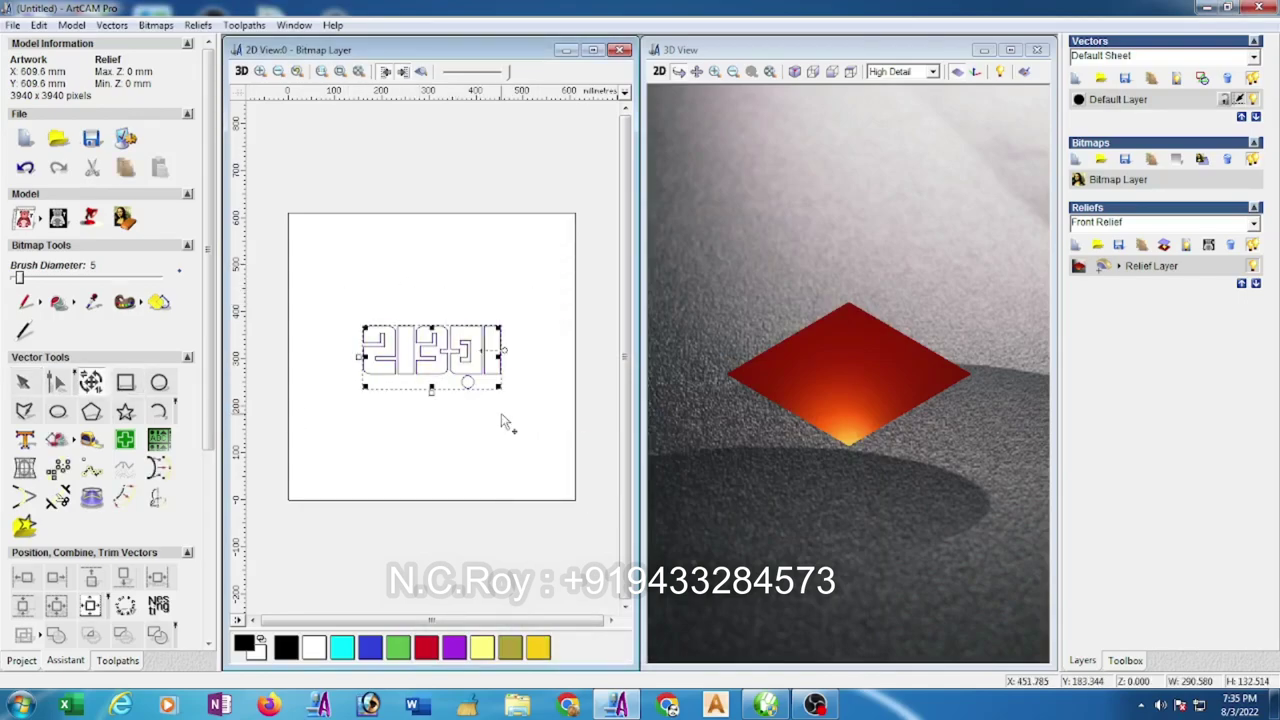
{"action": "left_click_drag", "start_coordinate": [498, 386], "coordinate": [557, 423]}
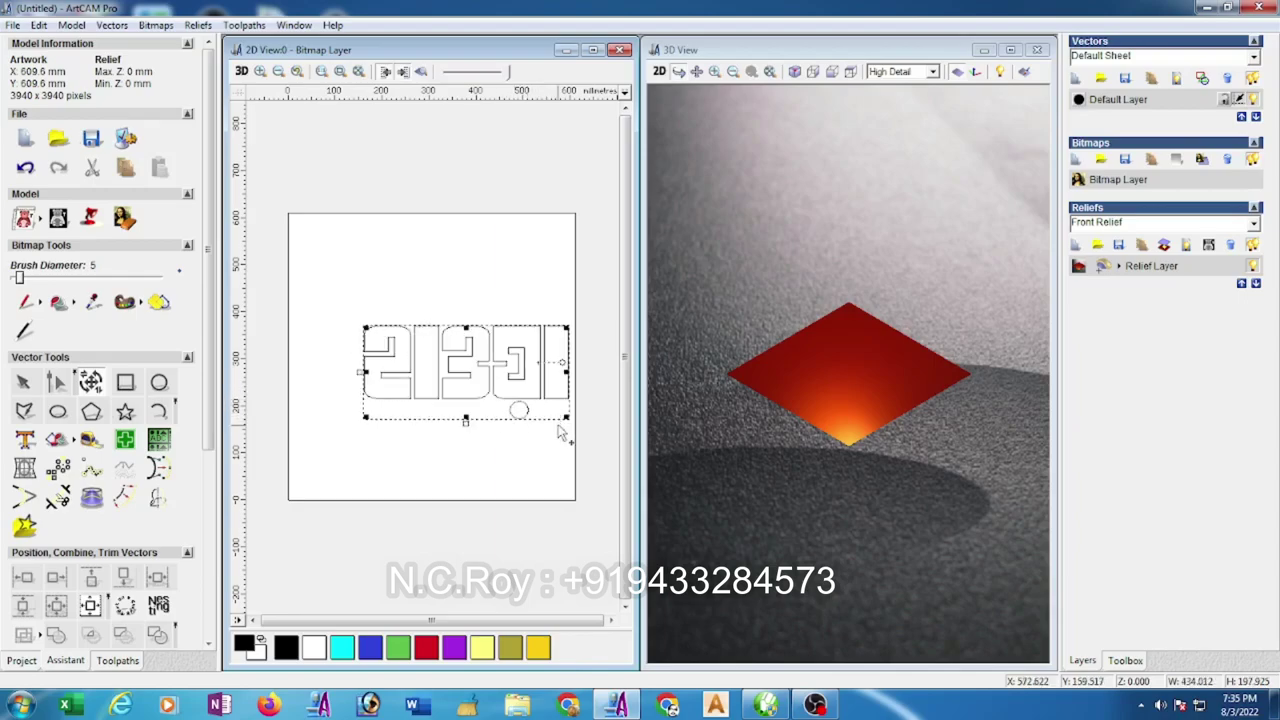
{"action": "left_click", "coordinate": [523, 463]}
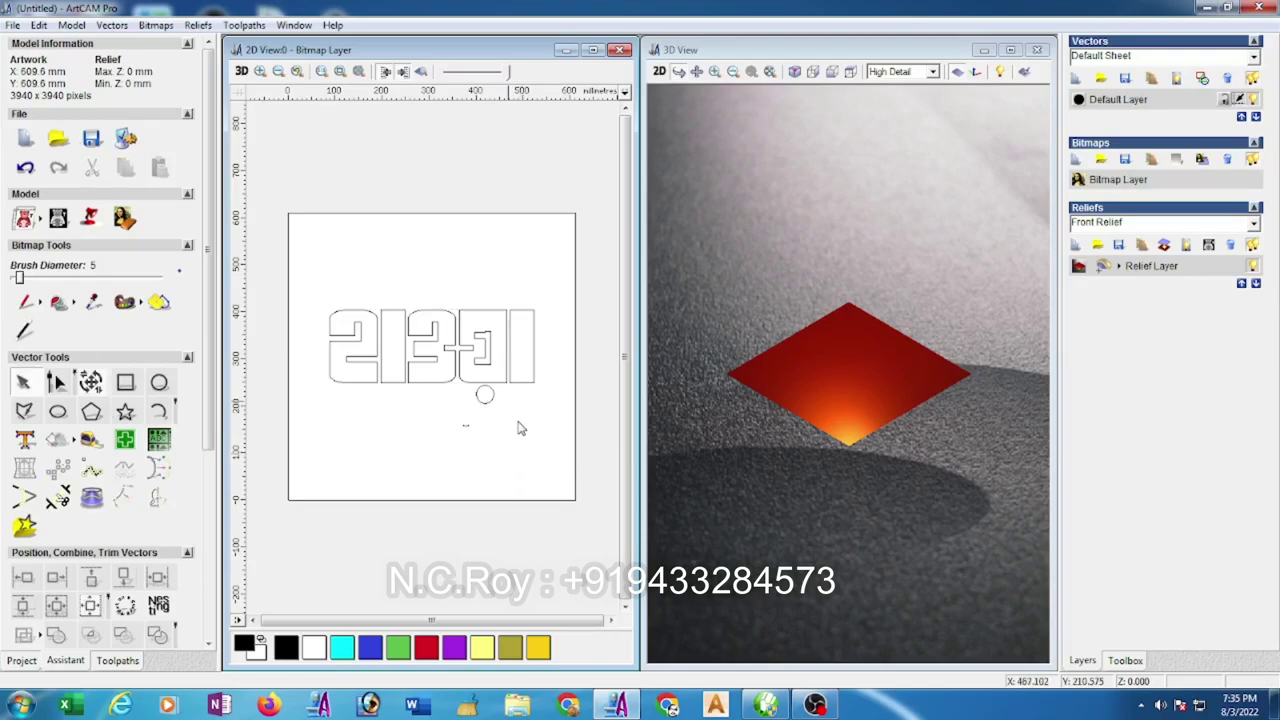
{"action": "scroll", "coordinate": [466, 334], "scroll_direction": "up", "scroll_amount": 2}
{"action": "scroll", "coordinate": [470, 336], "scroll_direction": "down", "scroll_amount": 2}
{"action": "scroll", "coordinate": [470, 338], "scroll_direction": "up", "scroll_amount": 2}
{"action": "scroll", "coordinate": [470, 338], "scroll_direction": "down", "scroll_amount": 2}
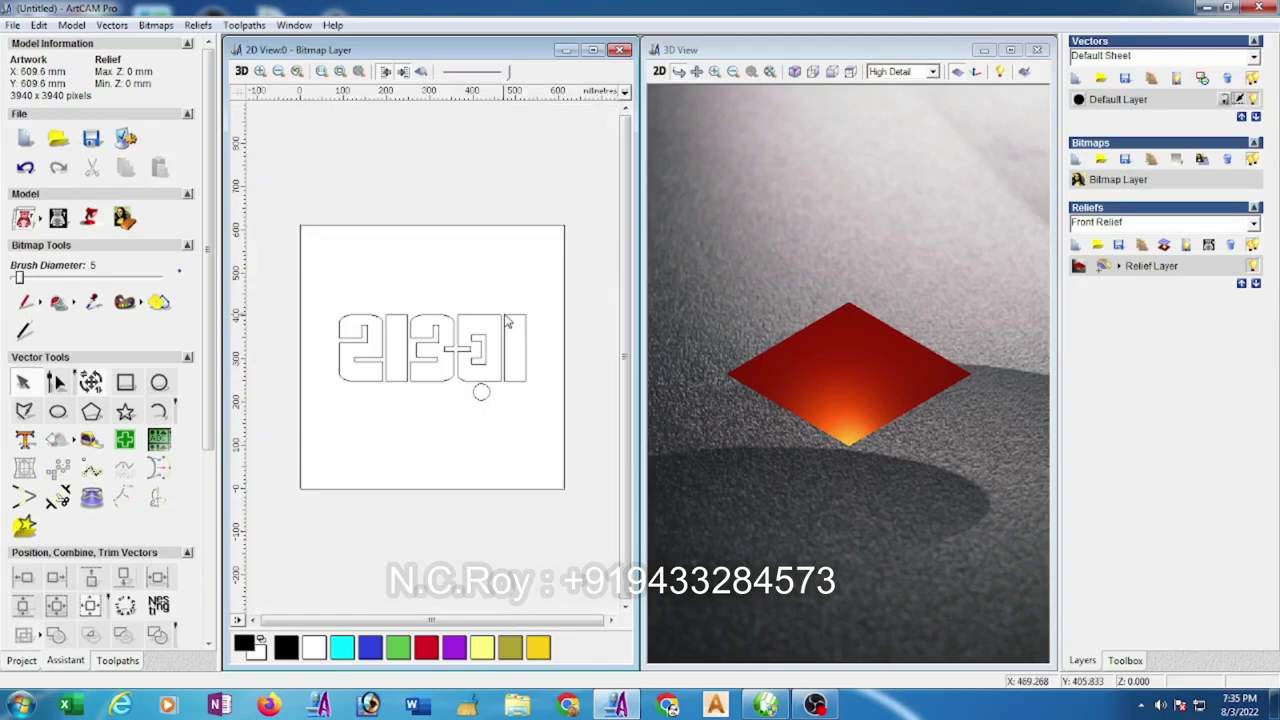
{"action": "mouse_move", "coordinate": [320, 287]}
{"action": "left_mouse_down"}
{"action": "mouse_move", "coordinate": [440, 392]}
{"action": "mouse_move", "coordinate": [536, 410]}
{"action": "left_mouse_up"}
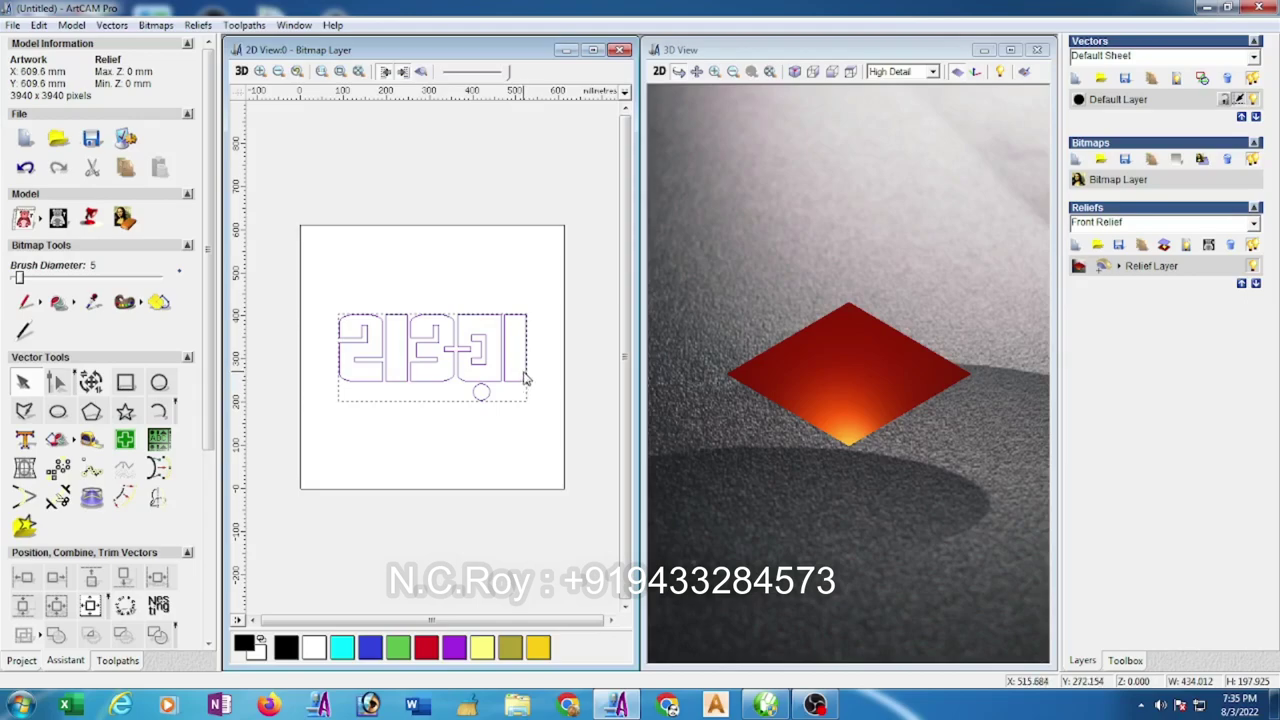
In the Shape Editor, choose the dome profile with height limited to 4, start height 8, angle 65.
{"action": "right_click", "coordinate": [524, 377]}
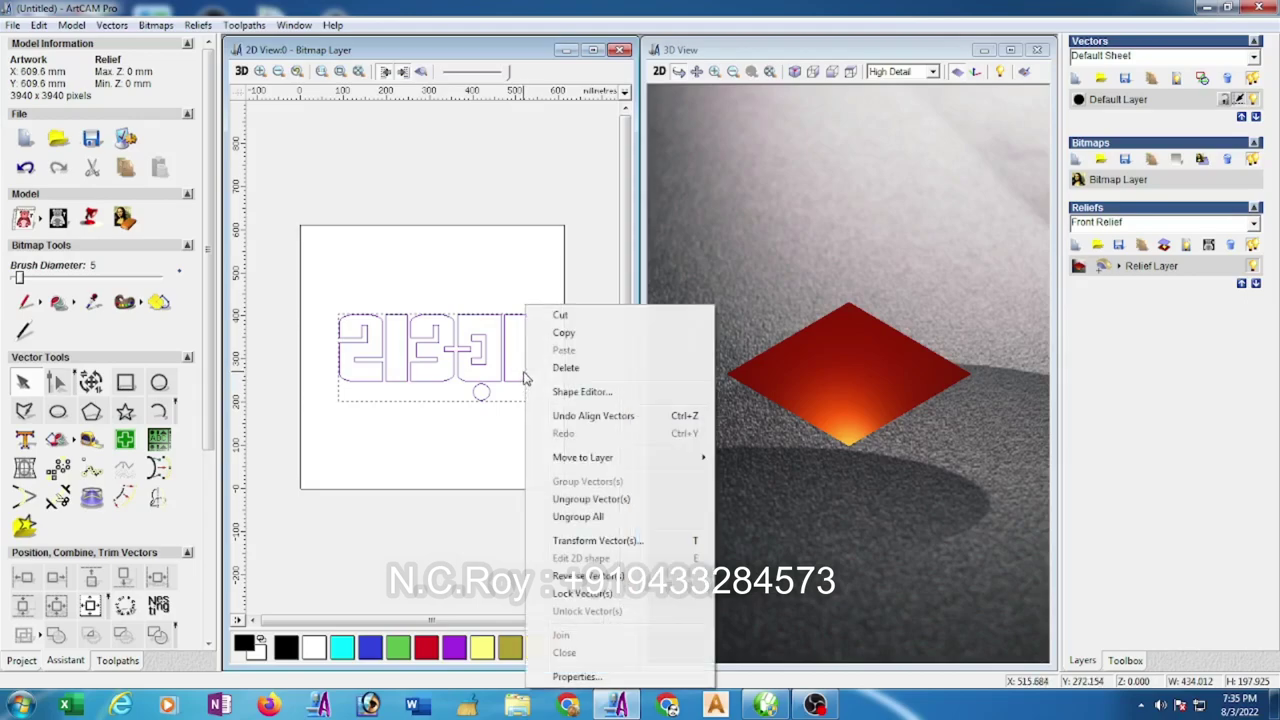
{"action": "left_click", "coordinate": [610, 396]}
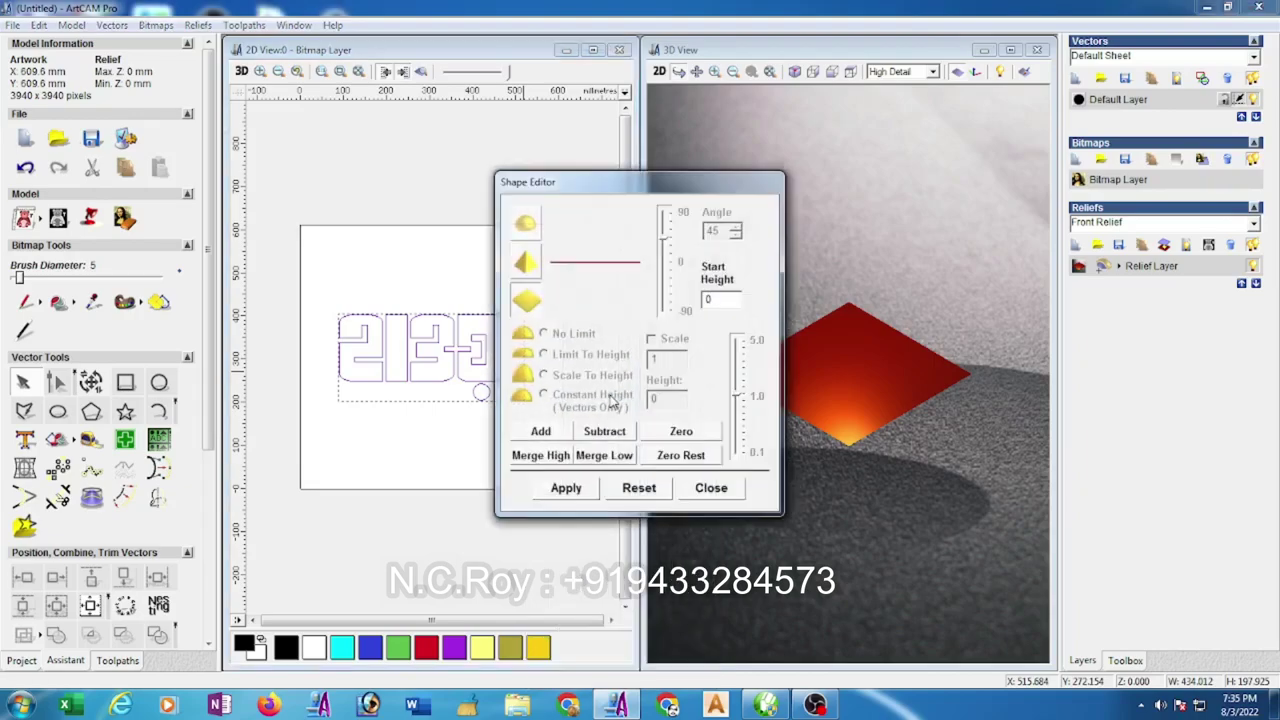
{"action": "left_click", "coordinate": [529, 234]}
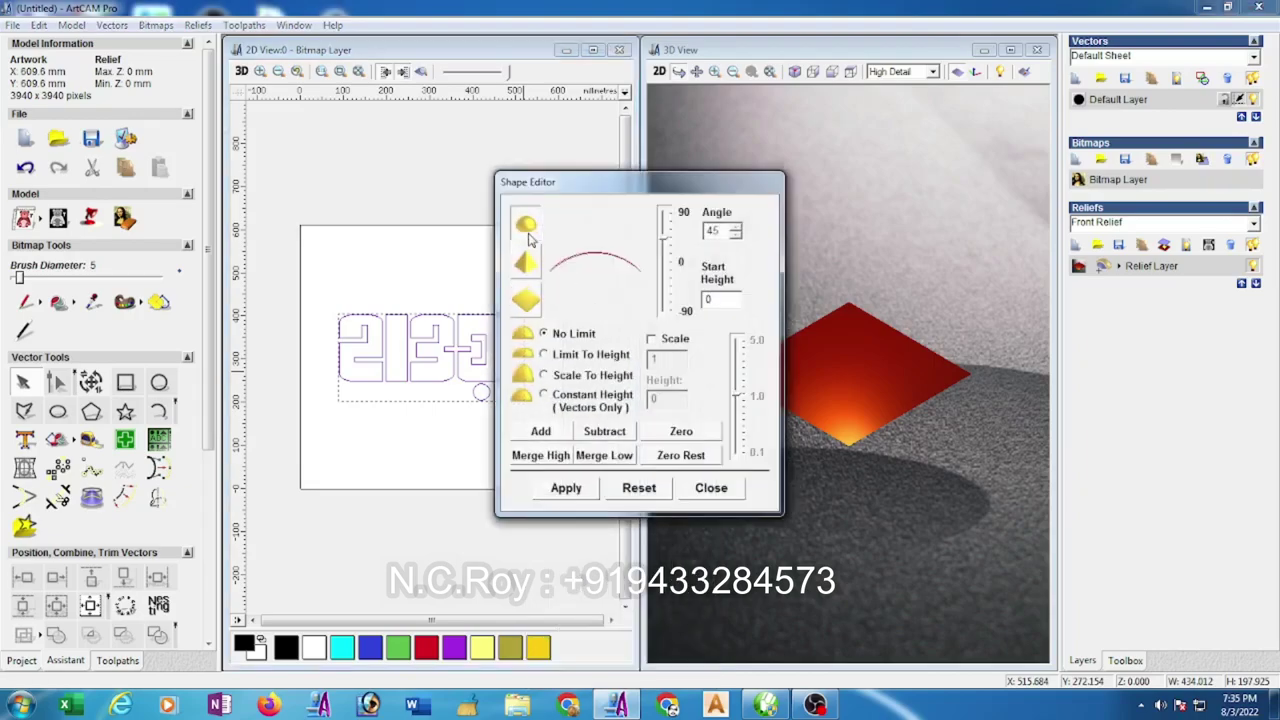
{"action": "left_click", "coordinate": [544, 357]}
{"action": "double_click", "coordinate": [655, 399]}
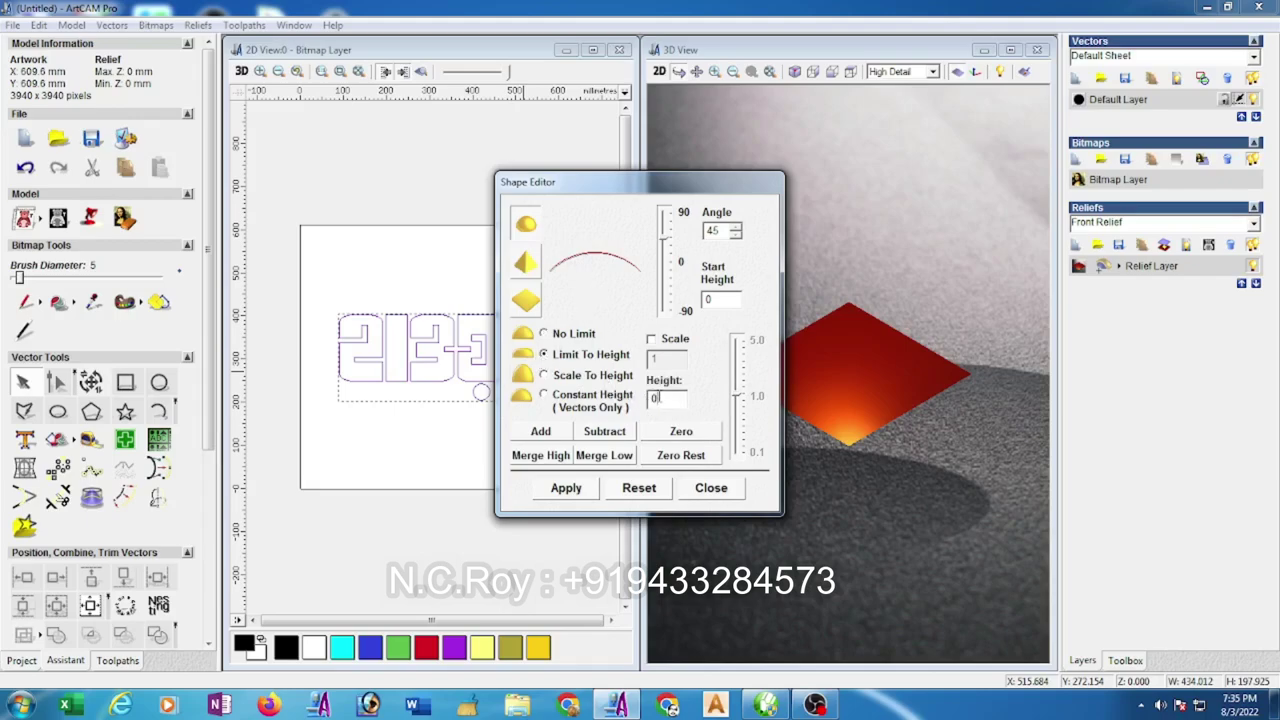
{"action": "type", "text": "4"}
{"action": "double_click", "coordinate": [710, 299]}
{"action": "type", "text": "8"}
{"action": "left_click", "coordinate": [717, 230]}
{"action": "double_click", "coordinate": [717, 230]}
{"action": "type", "text": "6"}
Apply the dome settings, add the relief to the model, and close the Shape Editor.
{"action": "left_click", "coordinate": [563, 487]}
{"action": "left_click", "coordinate": [540, 431]}
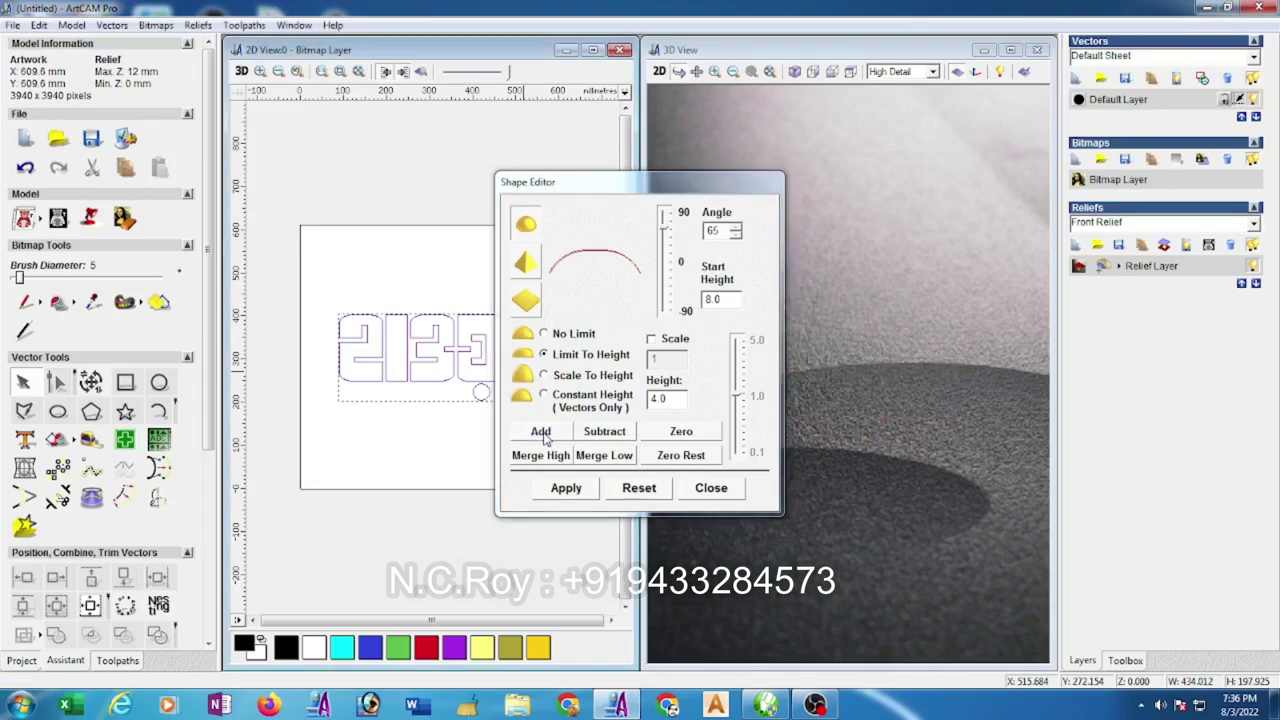
{"action": "left_click", "coordinate": [711, 488]}
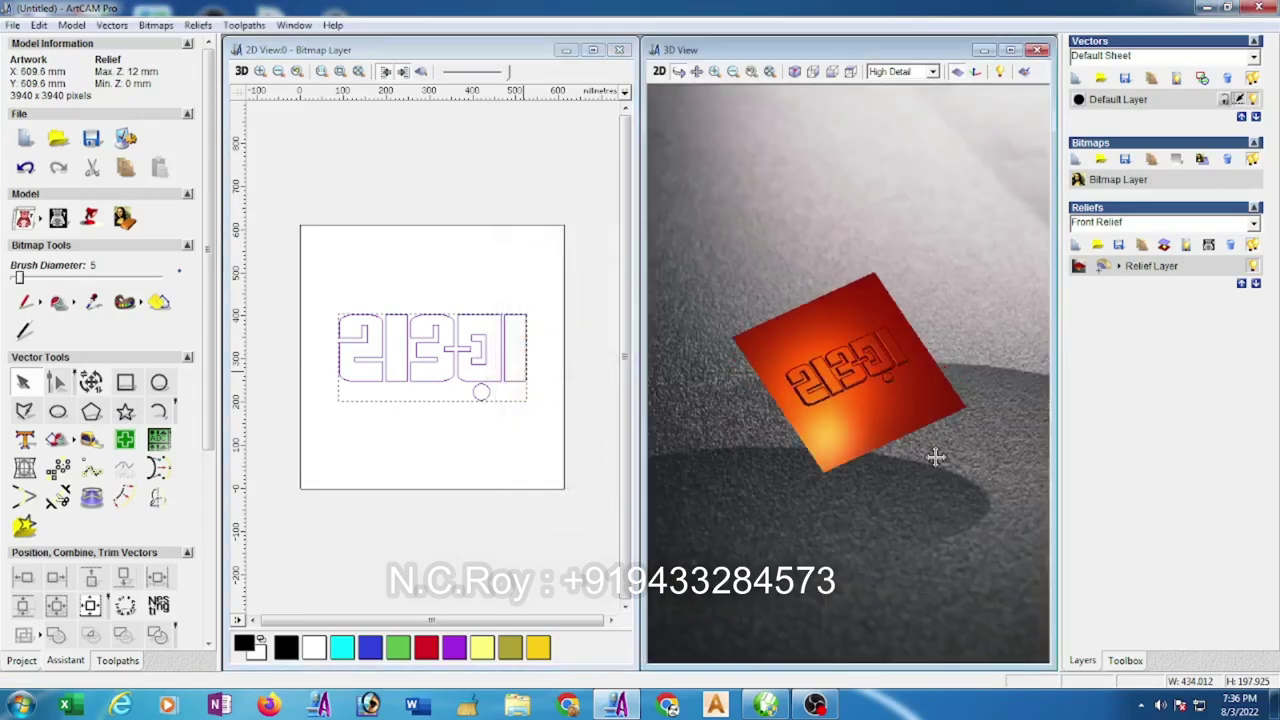
Maximize the 3D view, reset it to the front view, and hide the zero plane.
{"action": "left_click", "coordinate": [1010, 49]}
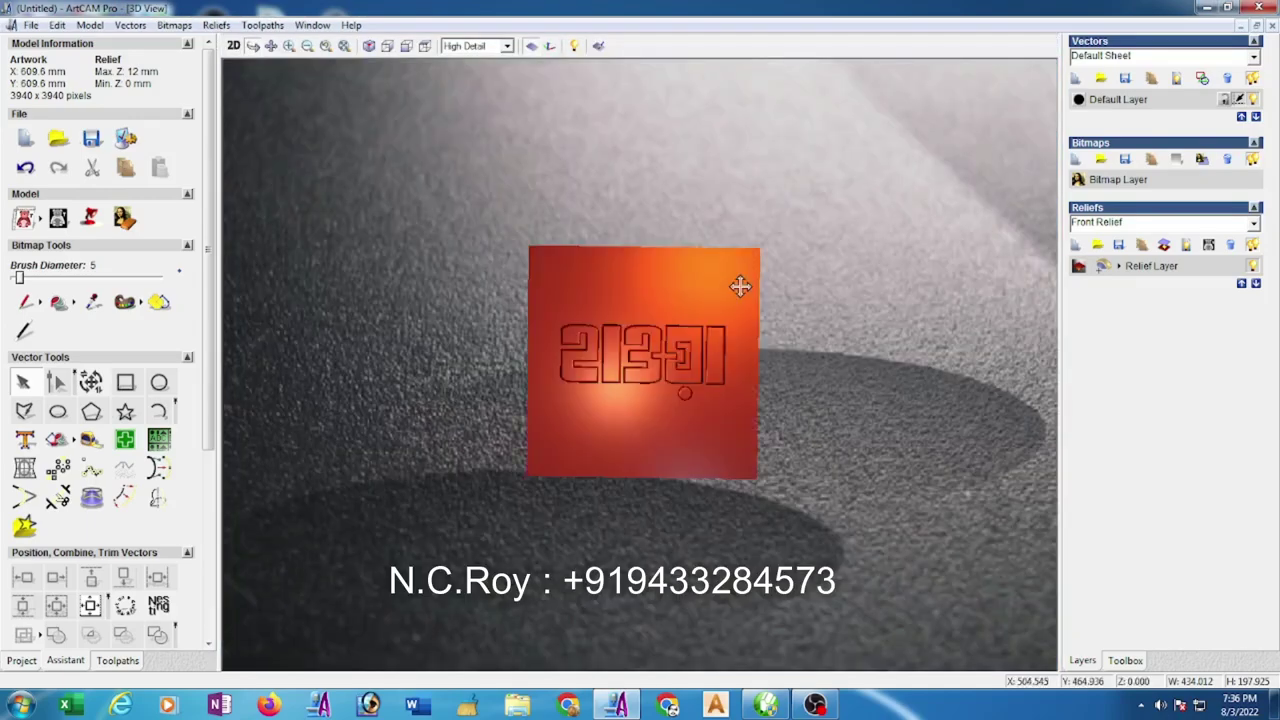
{"action": "scroll", "coordinate": [740, 287], "scroll_direction": "up", "scroll_amount": 2}
{"action": "left_click_drag", "start_coordinate": [729, 334], "coordinate": [723, 506]}
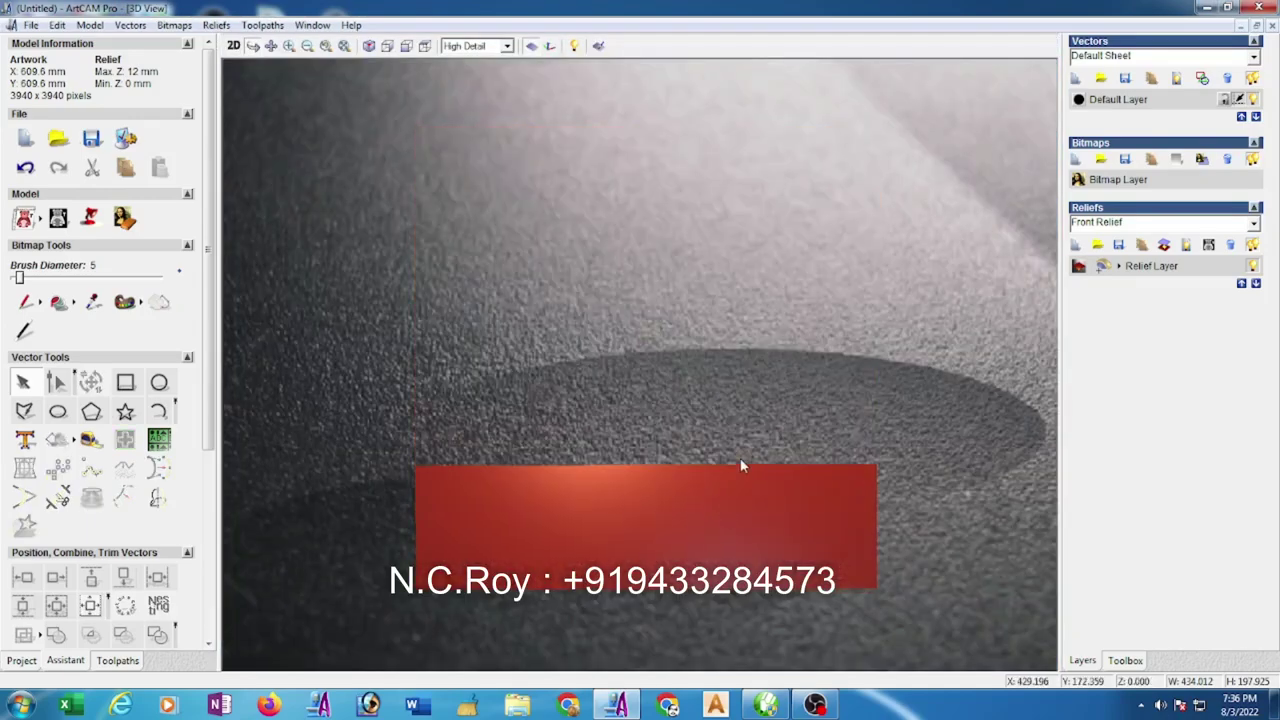
{"action": "key", "text": "0"}
{"action": "left_click", "coordinate": [531, 46]}
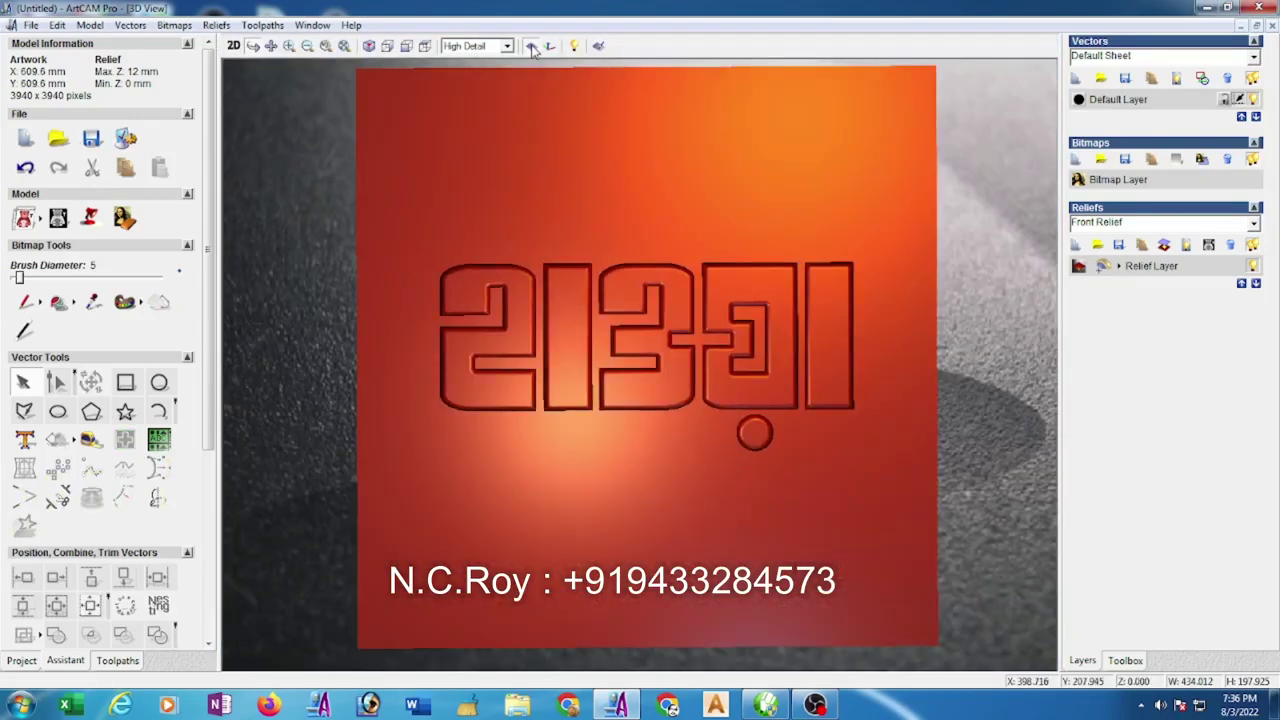
Pan and rotate the 3D view to inspect the raised letters from an angle.
{"action": "scroll", "coordinate": [782, 280], "scroll_direction": "up", "scroll_amount": 2}
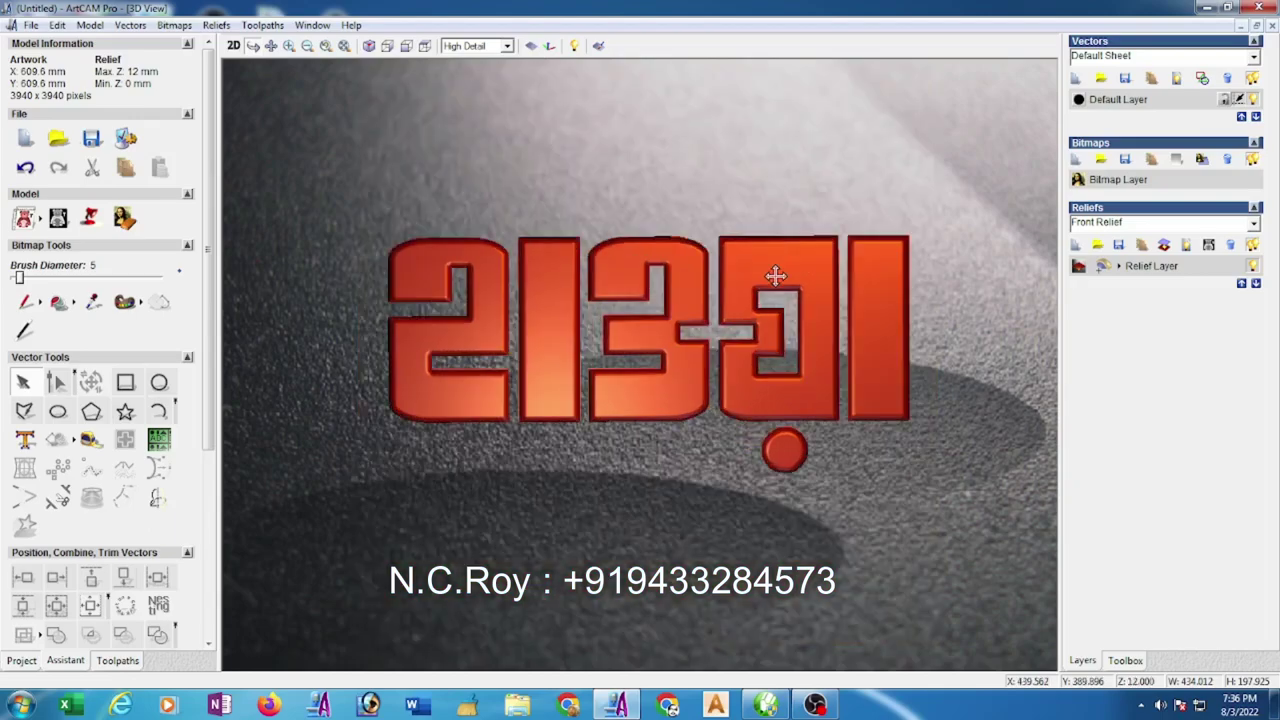
{"action": "left_click", "coordinate": [271, 46]}
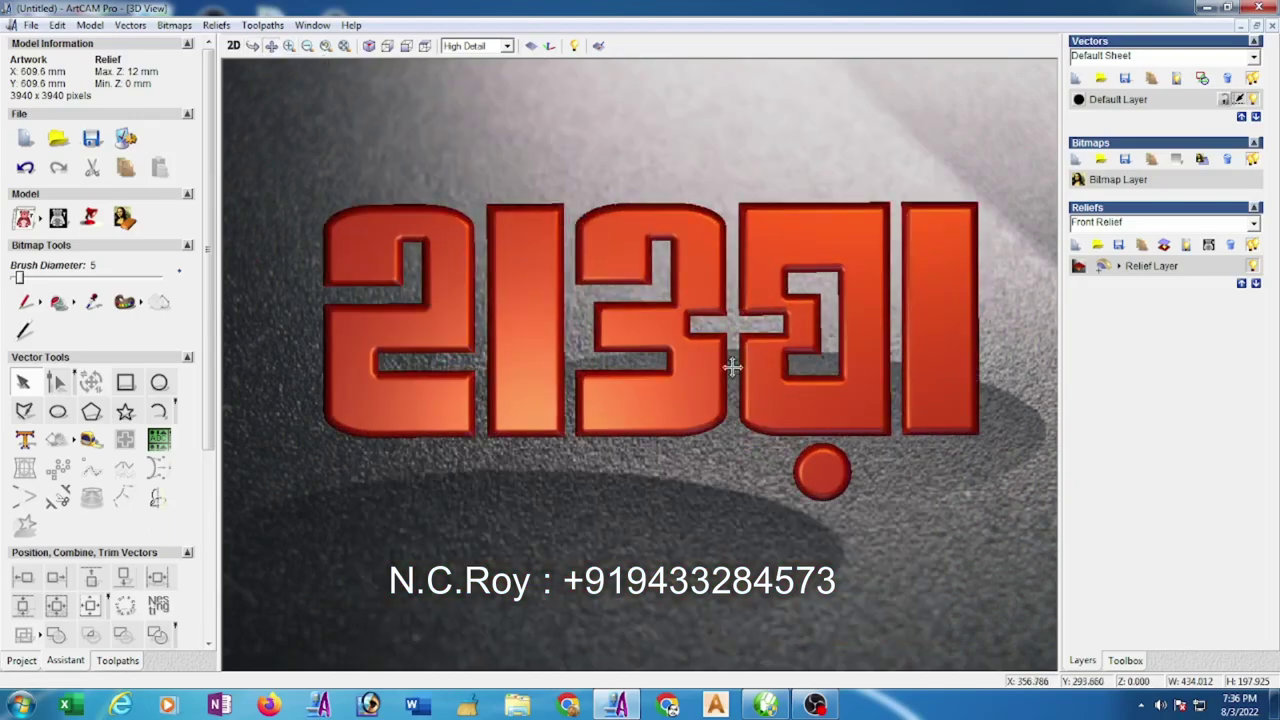
{"action": "left_click_drag", "start_coordinate": [737, 366], "coordinate": [702, 392]}
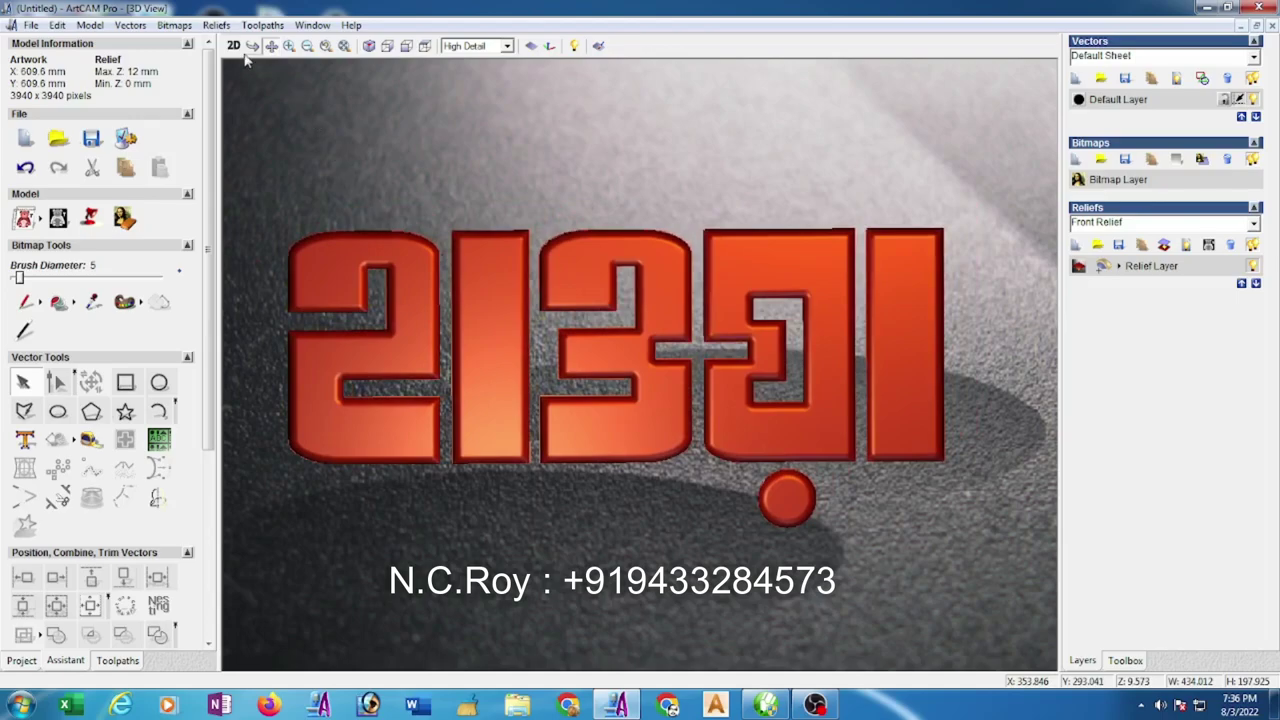
{"action": "left_click", "coordinate": [253, 46]}
{"action": "left_click_drag", "start_coordinate": [694, 534], "coordinate": [737, 480]}
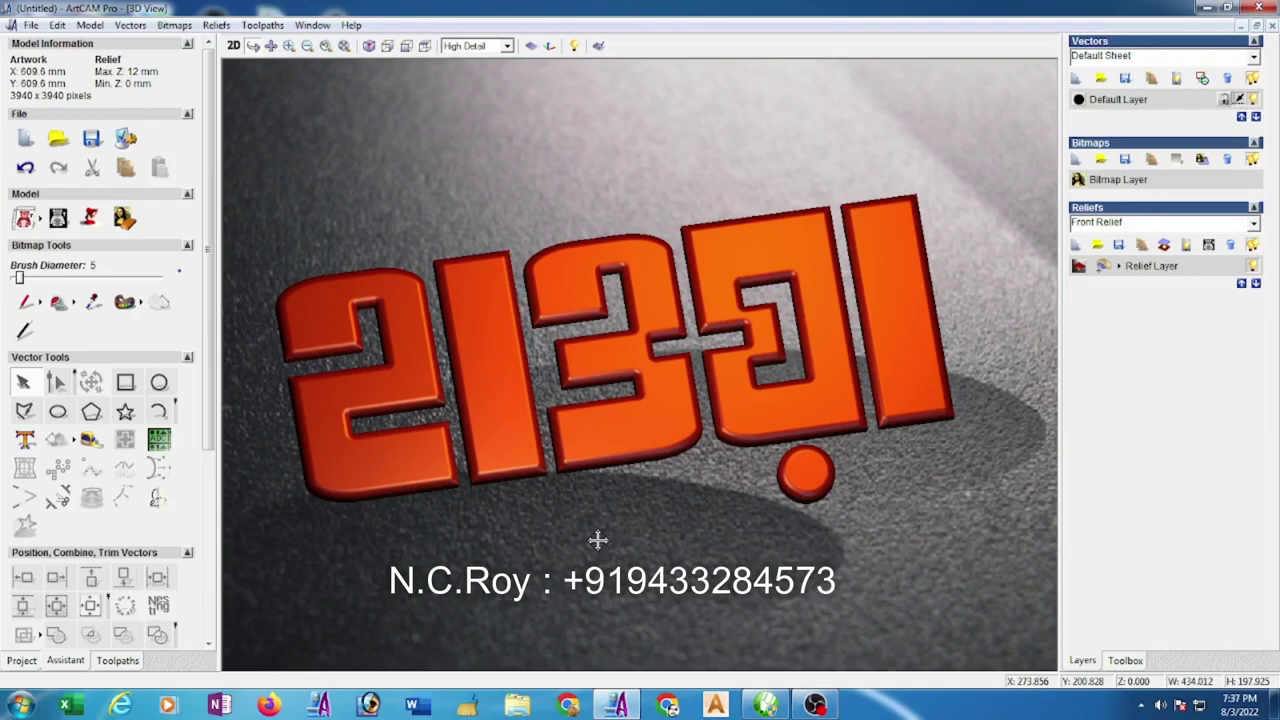
{"action": "left_click_drag", "start_coordinate": [597, 540], "coordinate": [596, 558]}
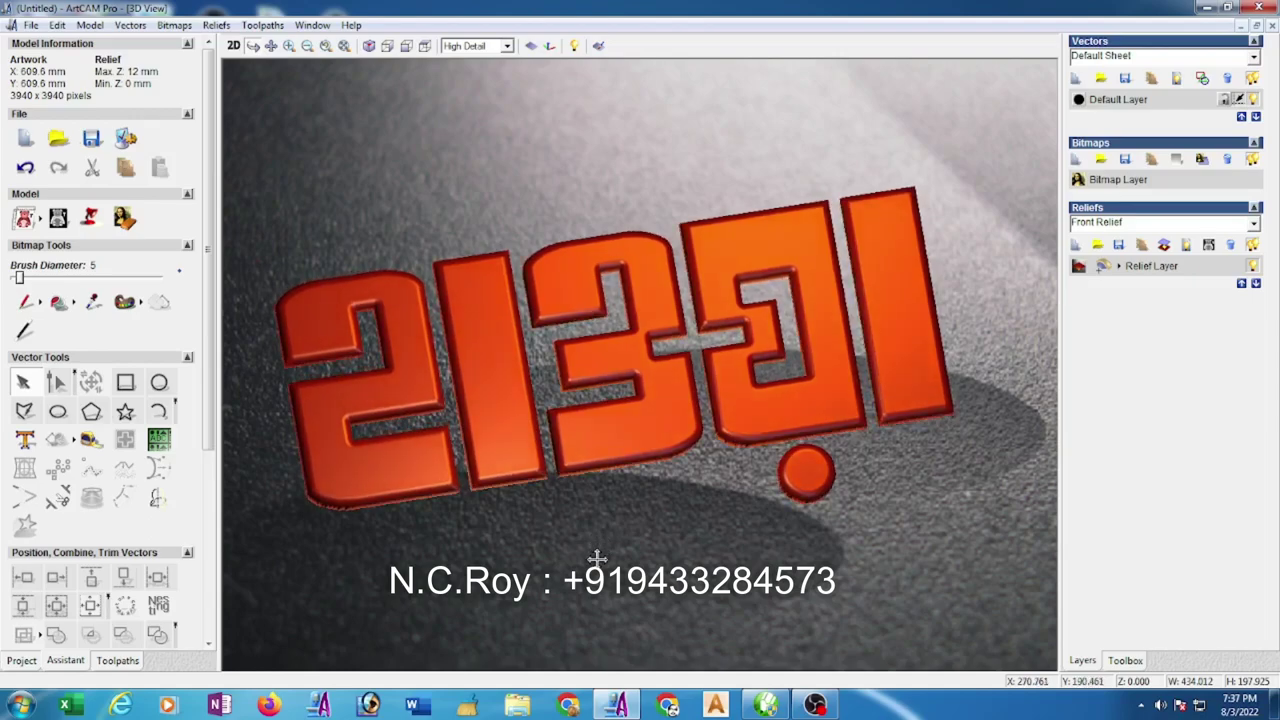